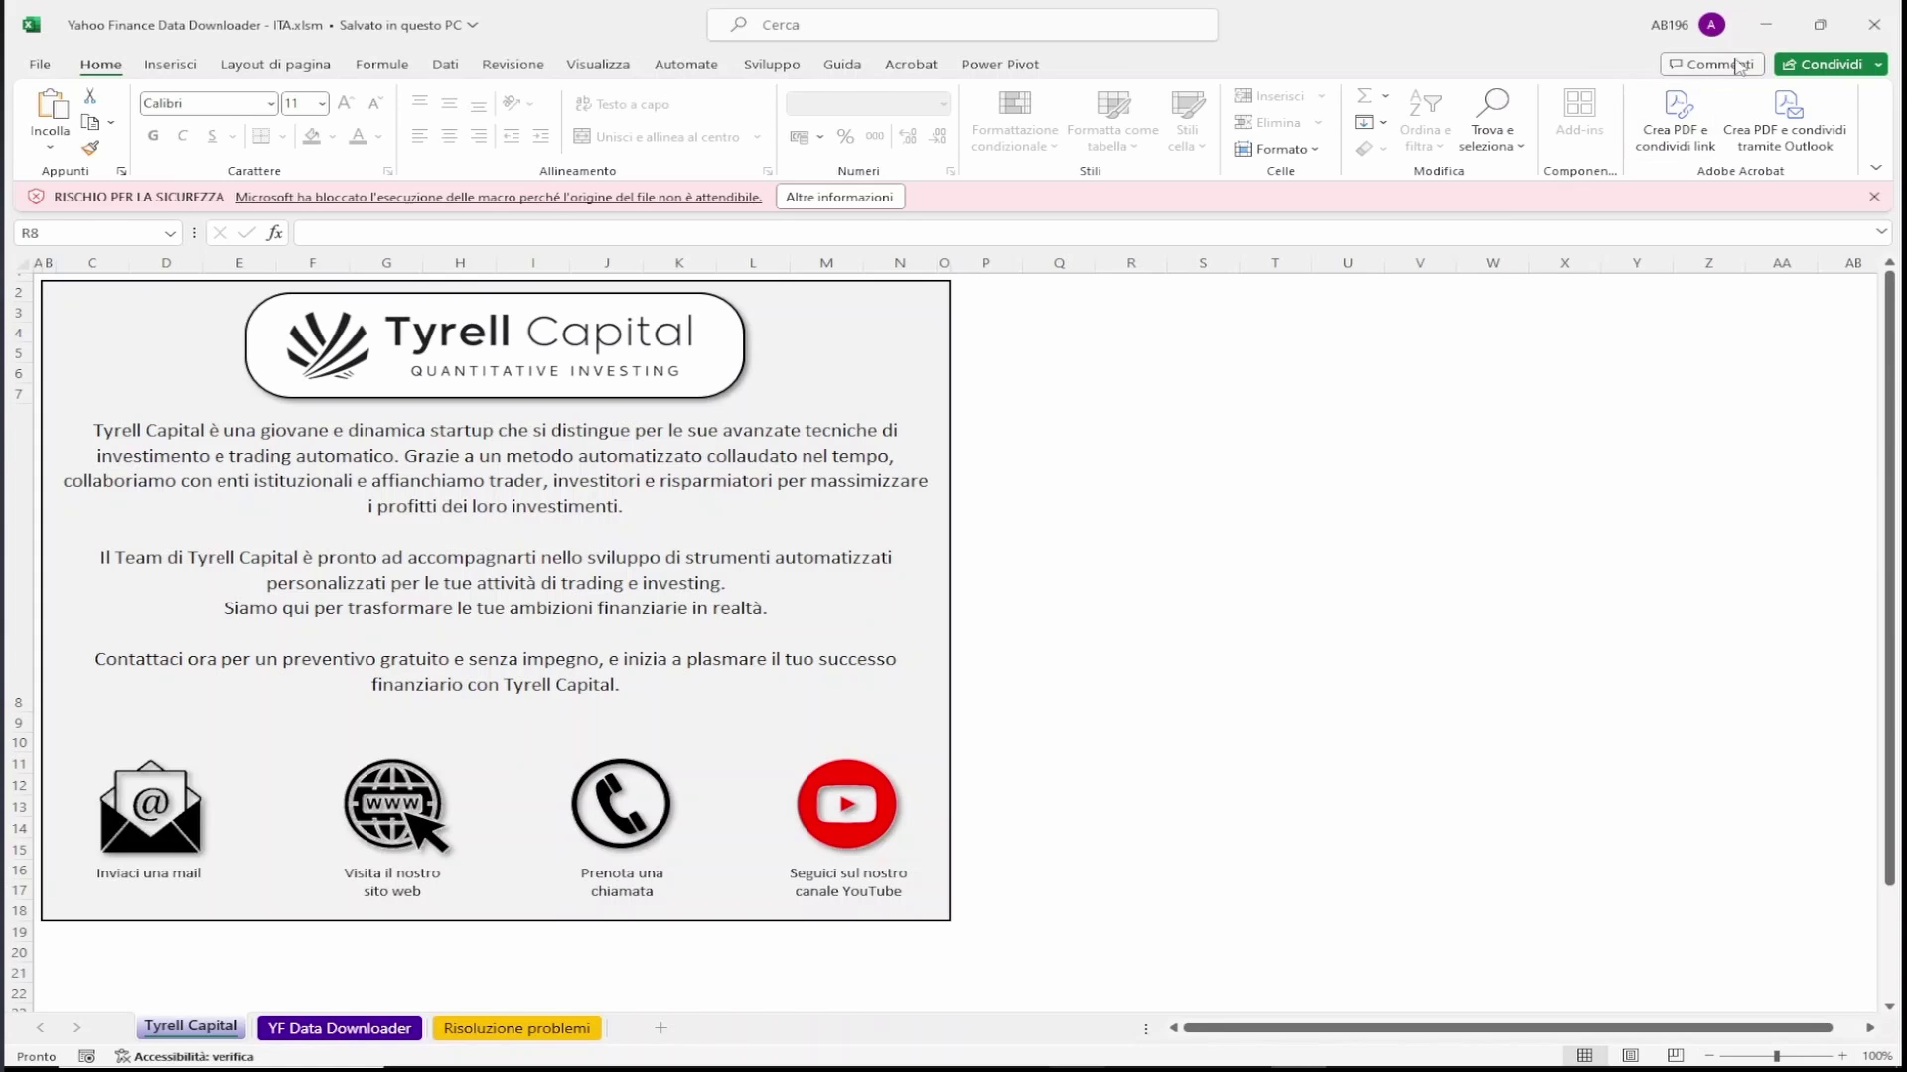
Close the workbook and unblock its file, Yahoo Finance Data Downloader - ITA.xlsm, in the file properties
left_click(1867, 16)
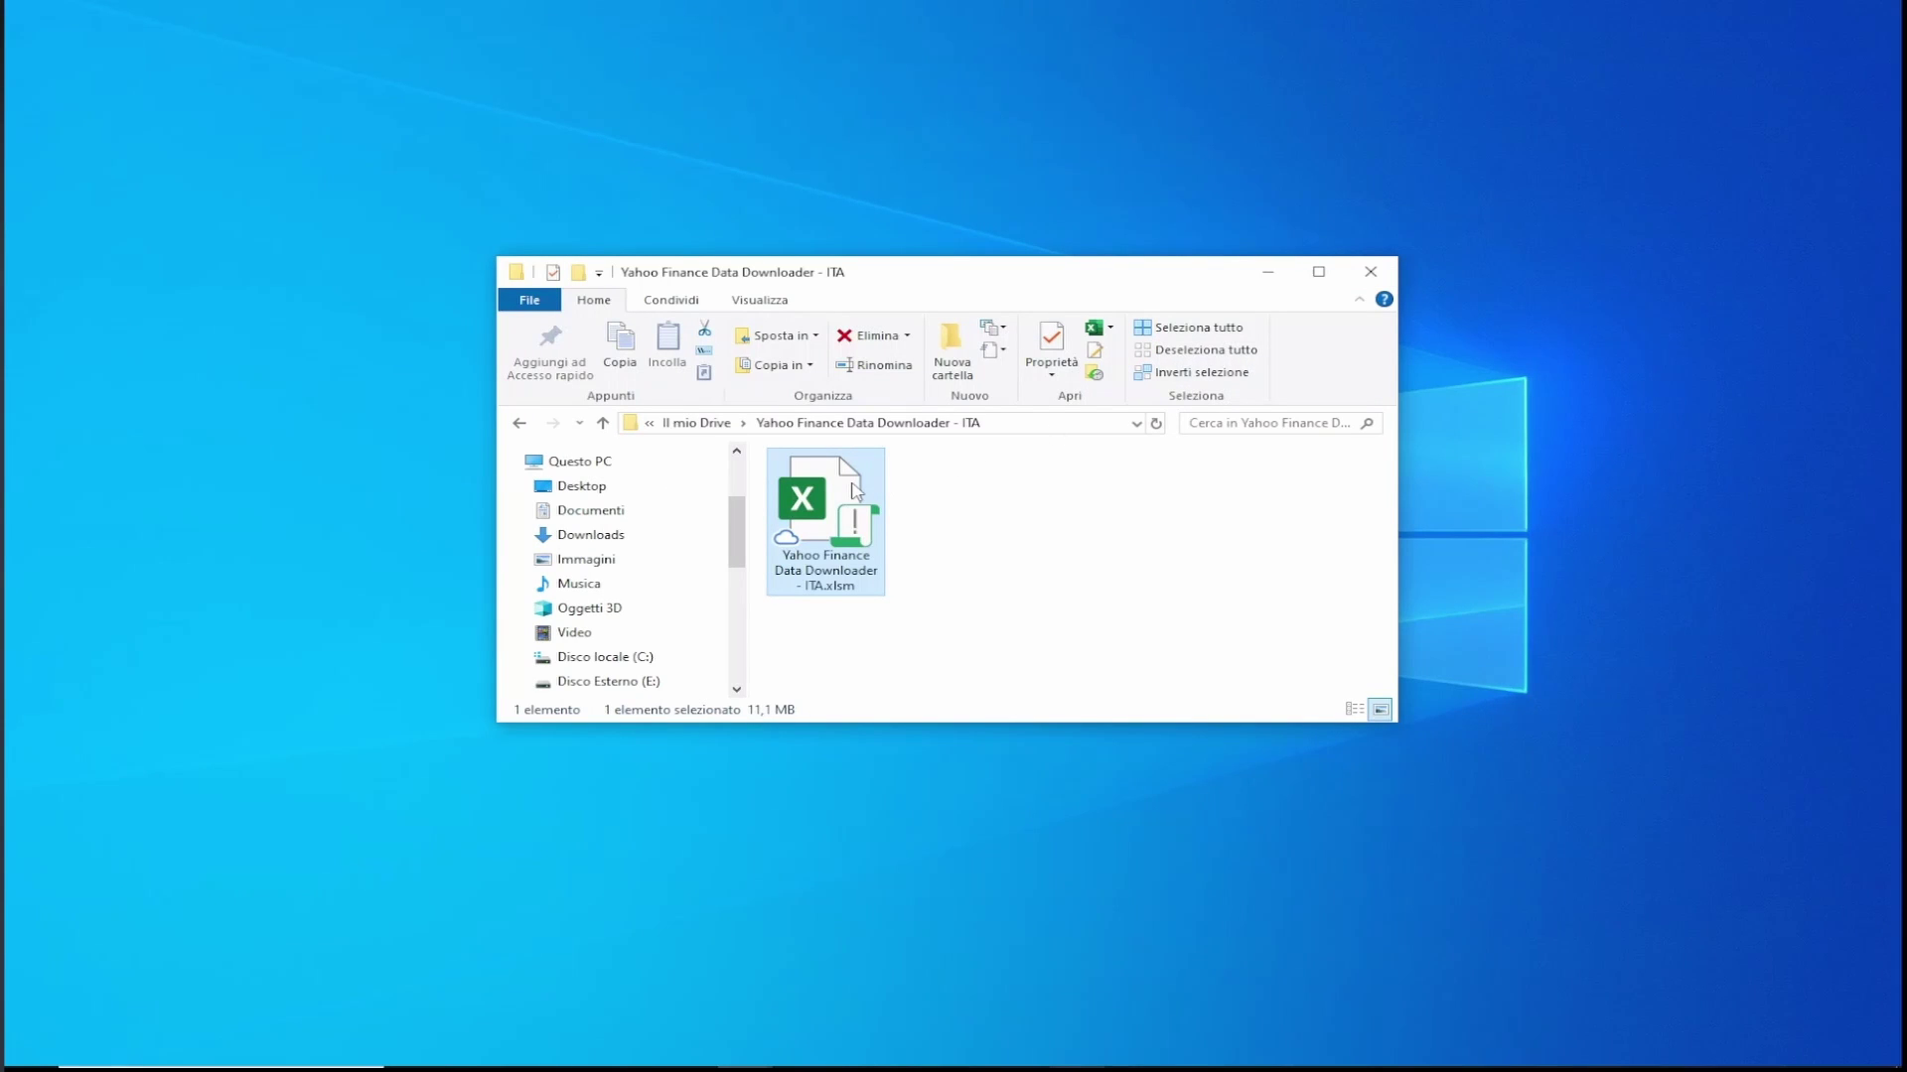
right_click(853, 489)
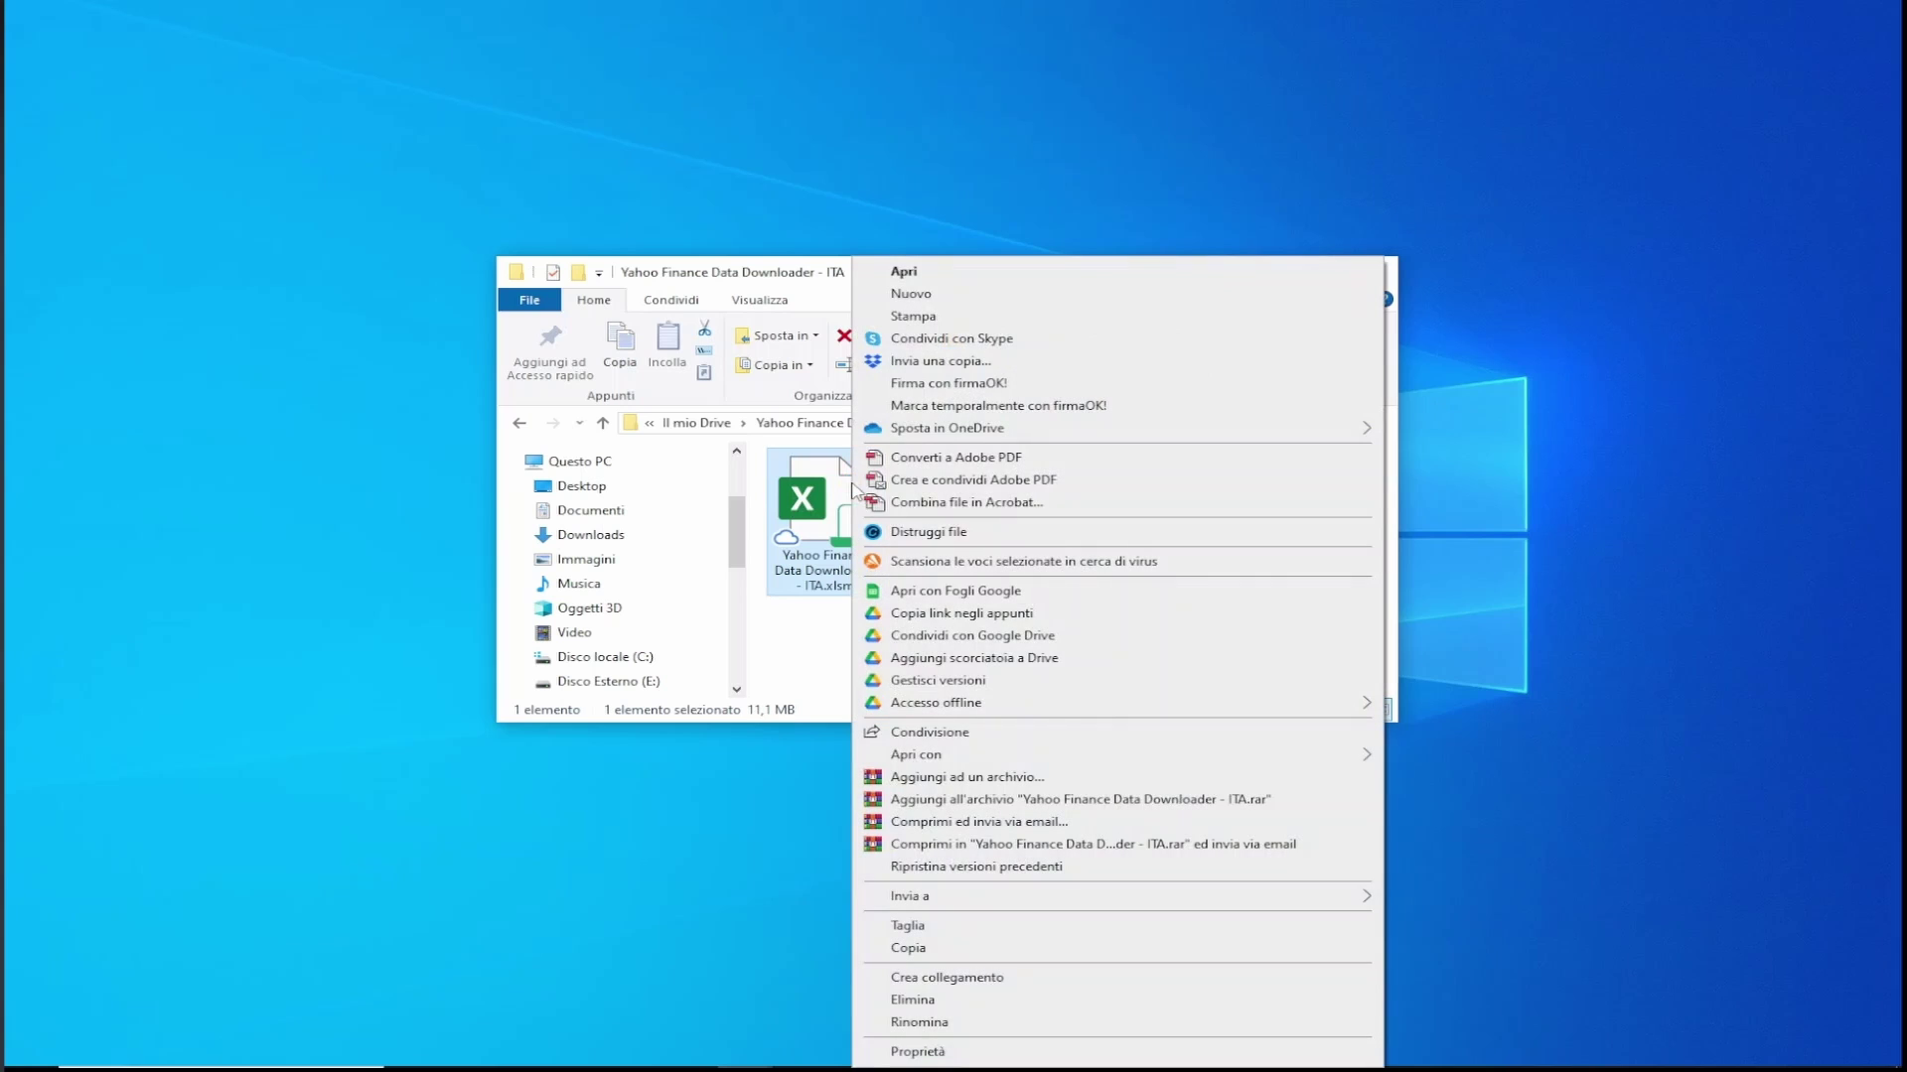
left_click(943, 1050)
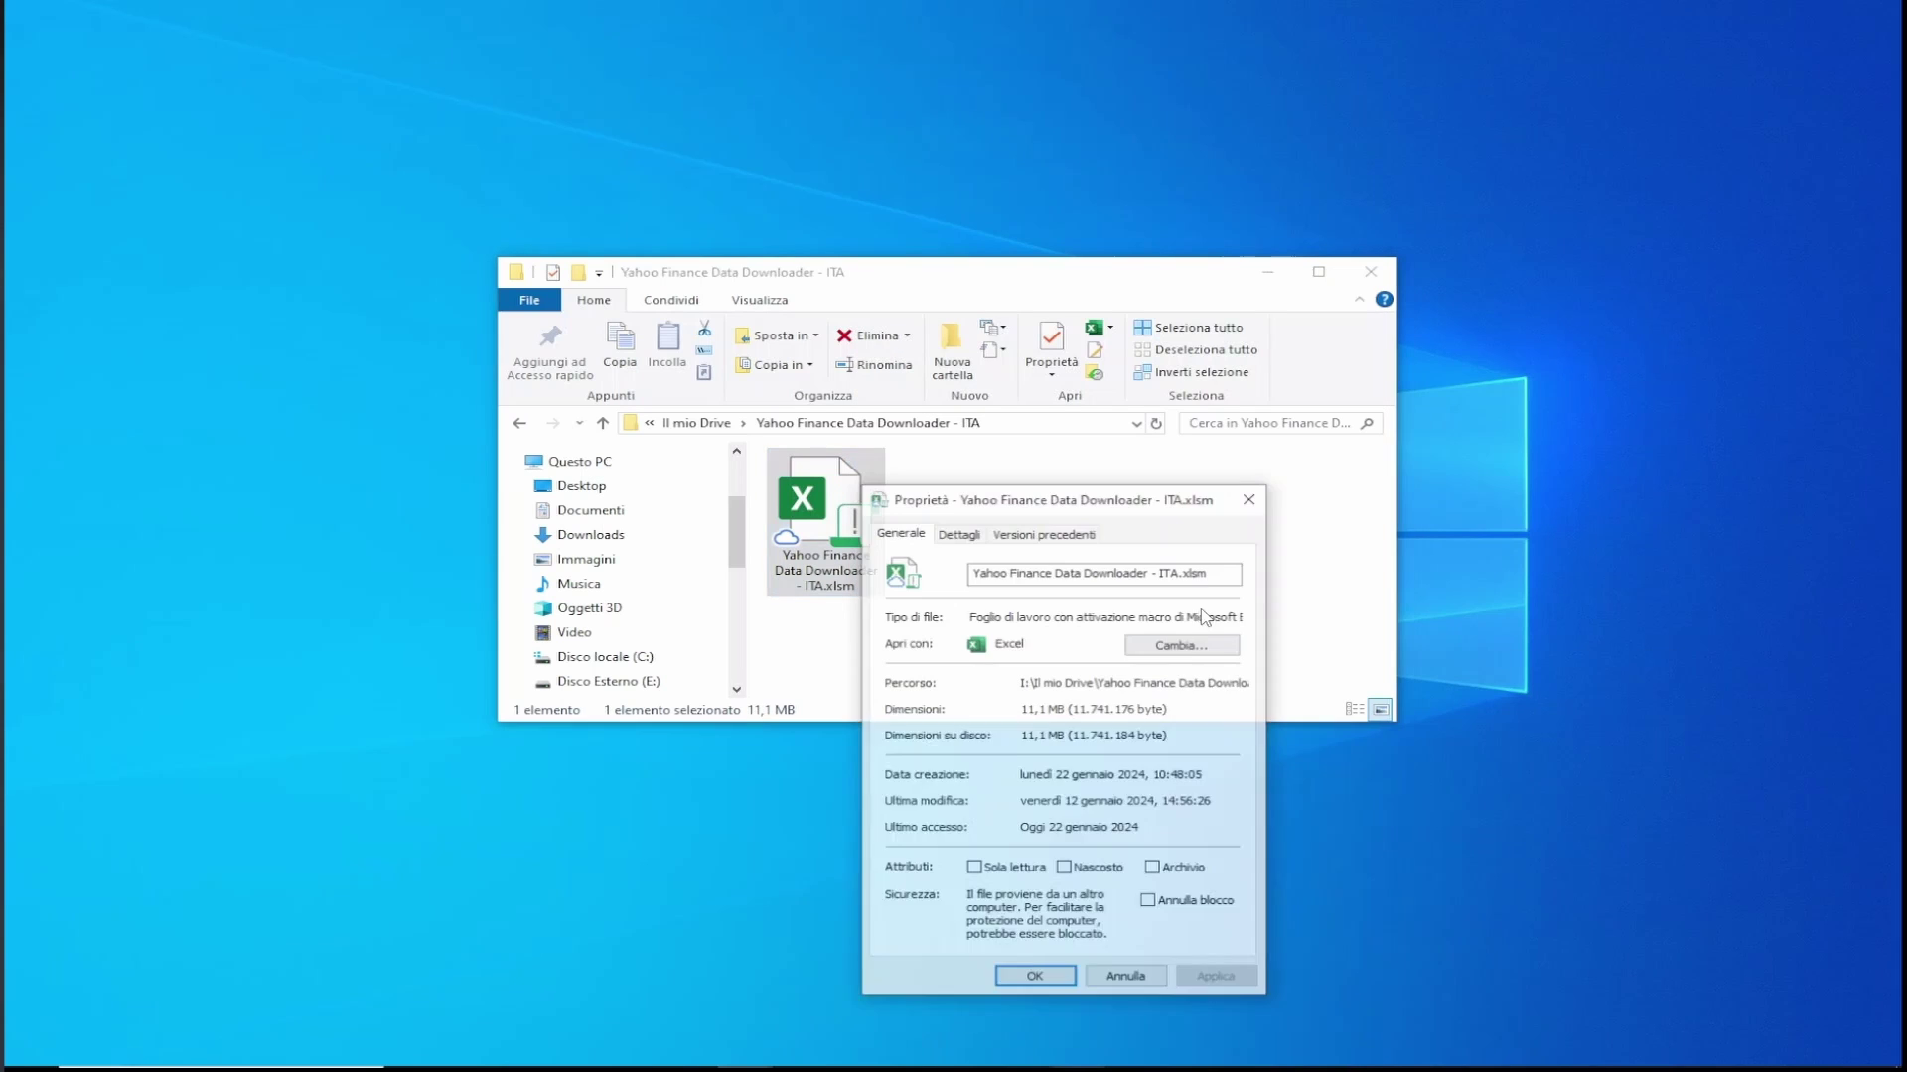
left_click(1149, 901)
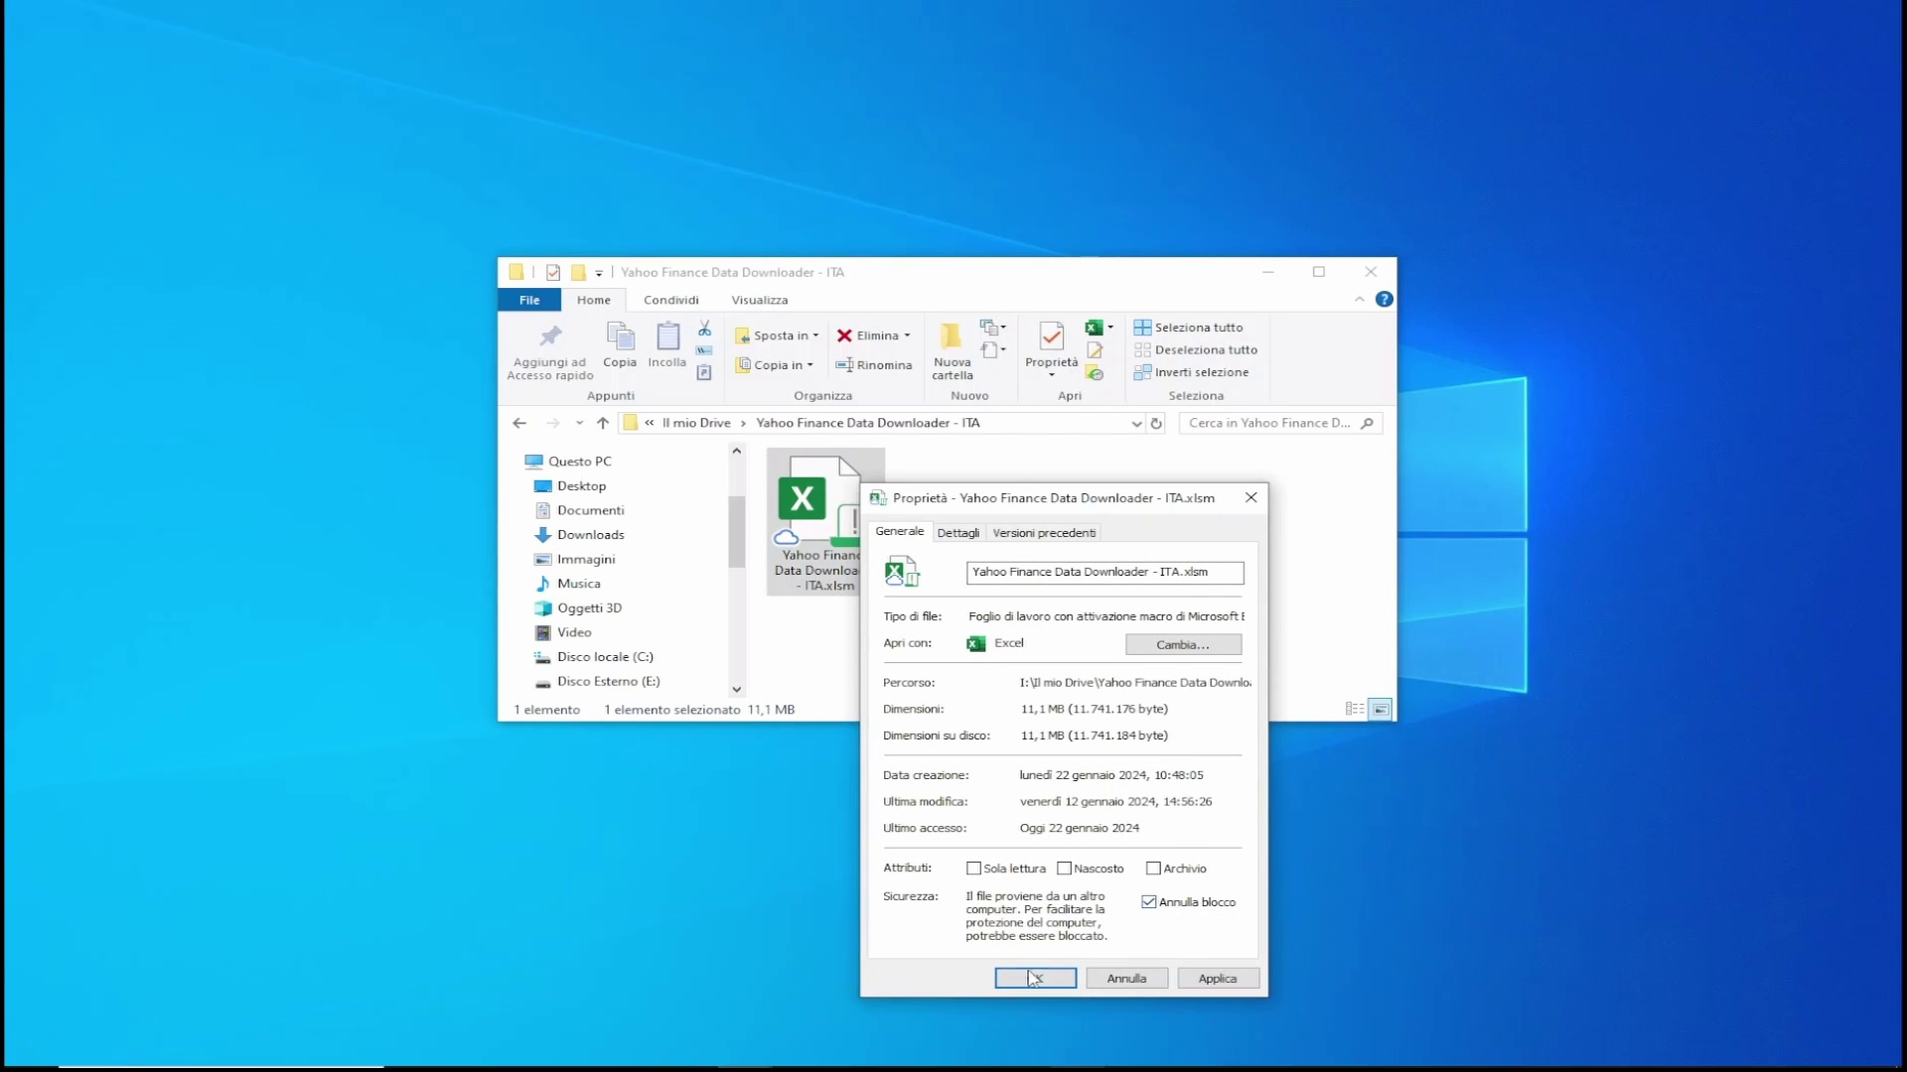
left_click(1033, 978)
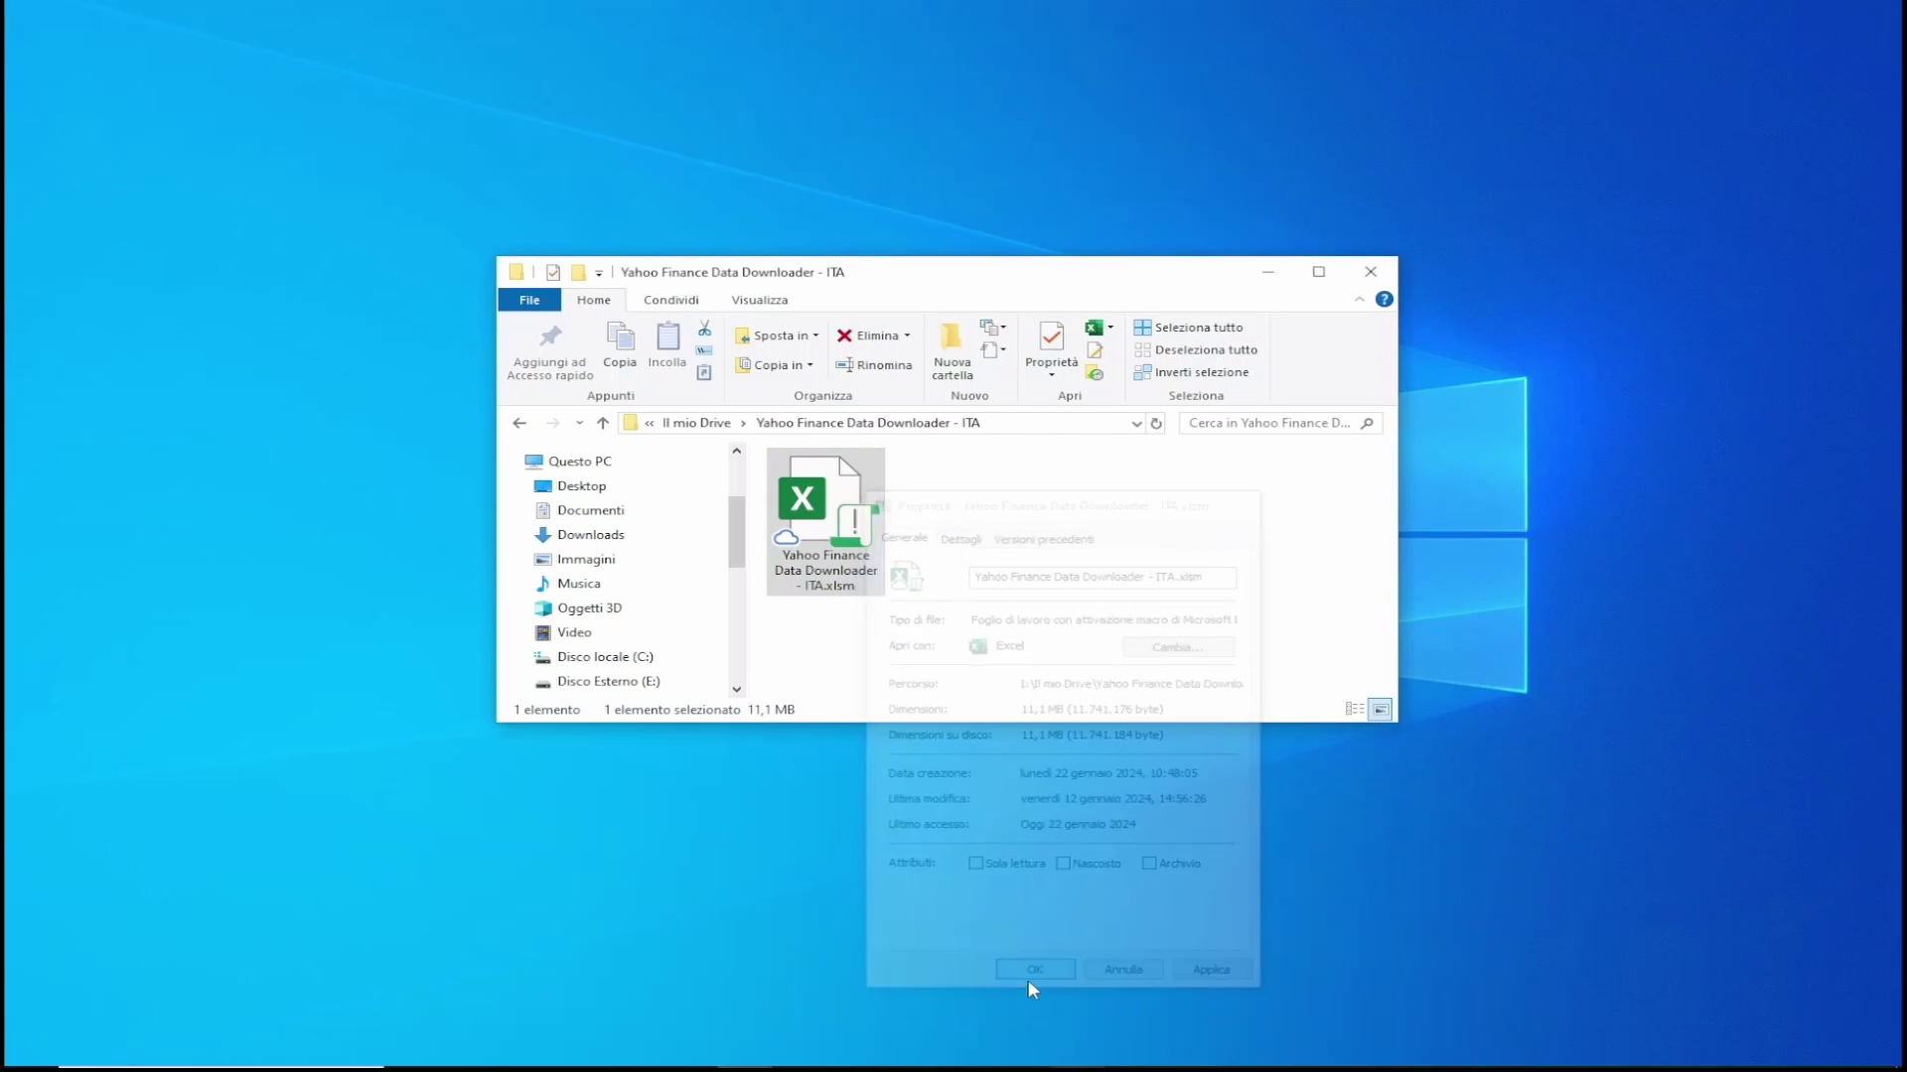
Reopen the unblocked workbook and look through its YF Data Downloader and Risoluzione problemi sheets, ending on YF Data Downloader
double_click(847, 522)
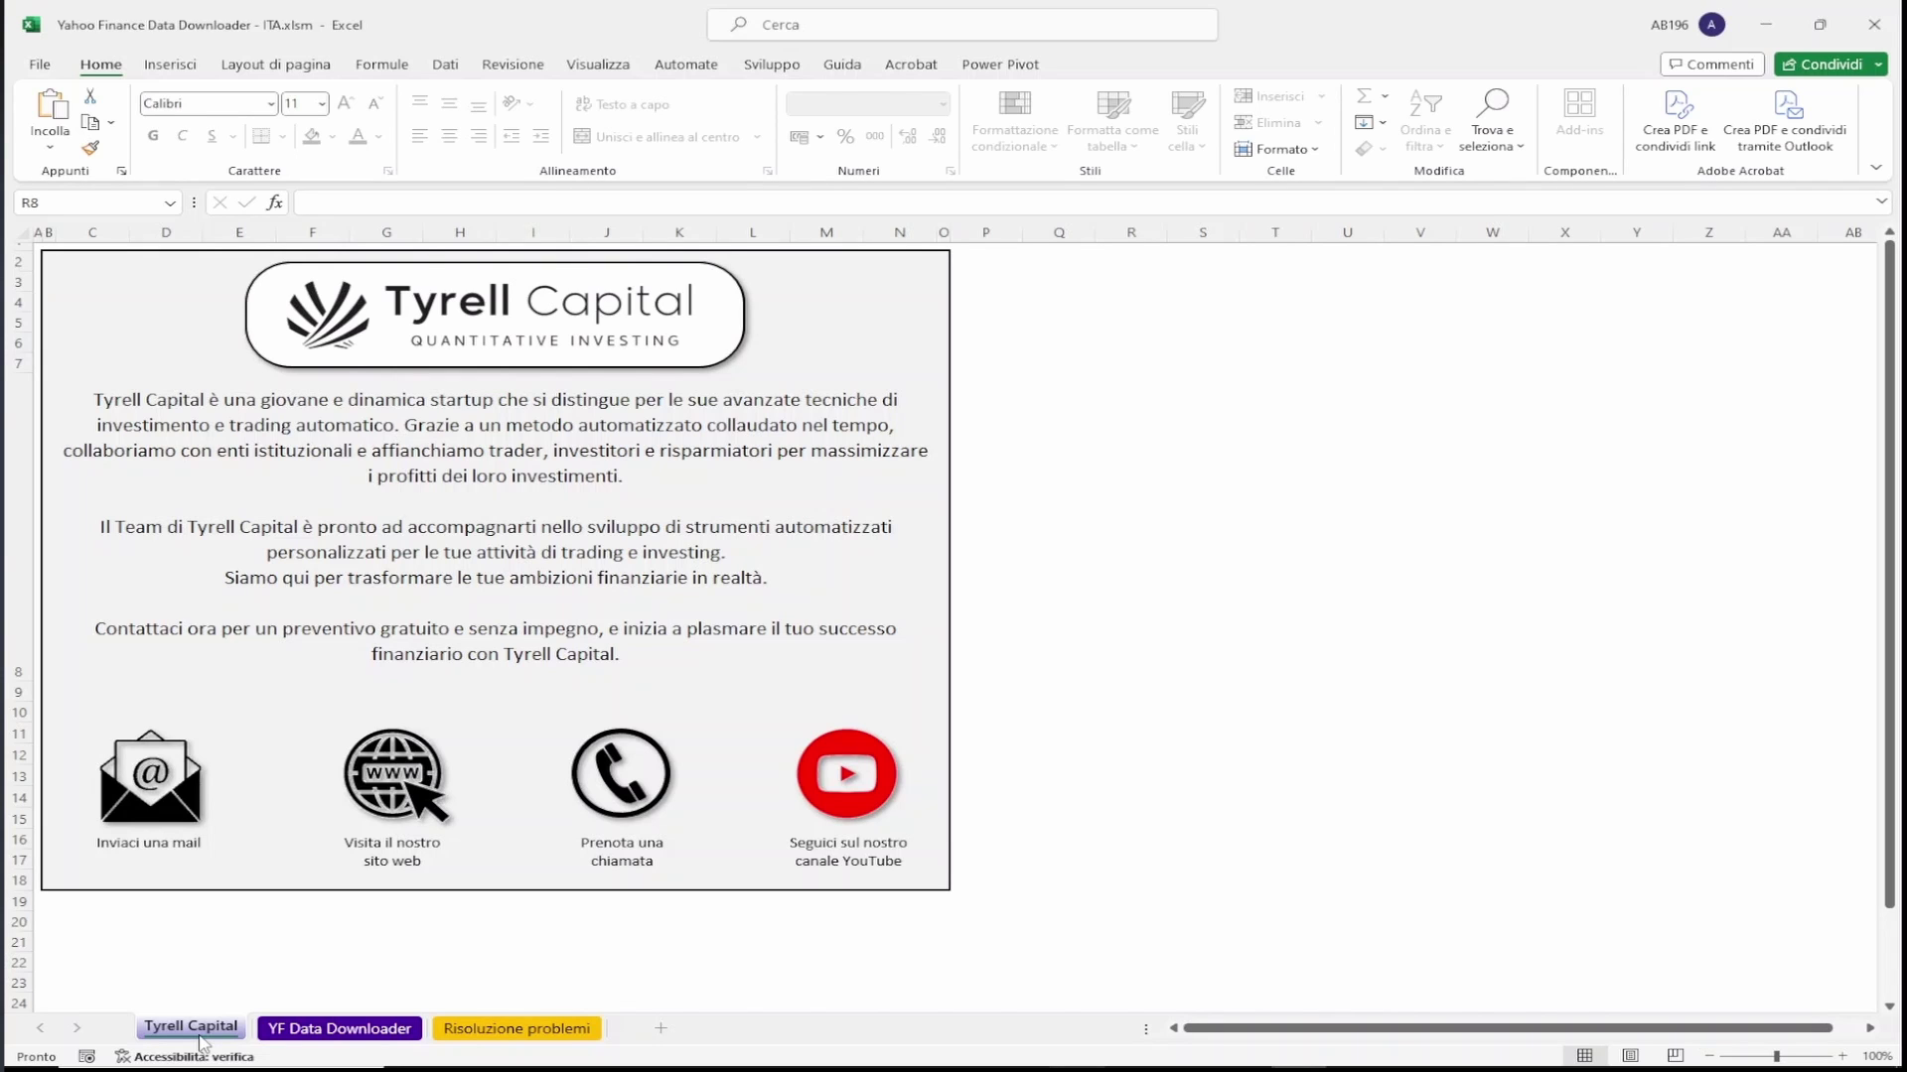
left_click(320, 1031)
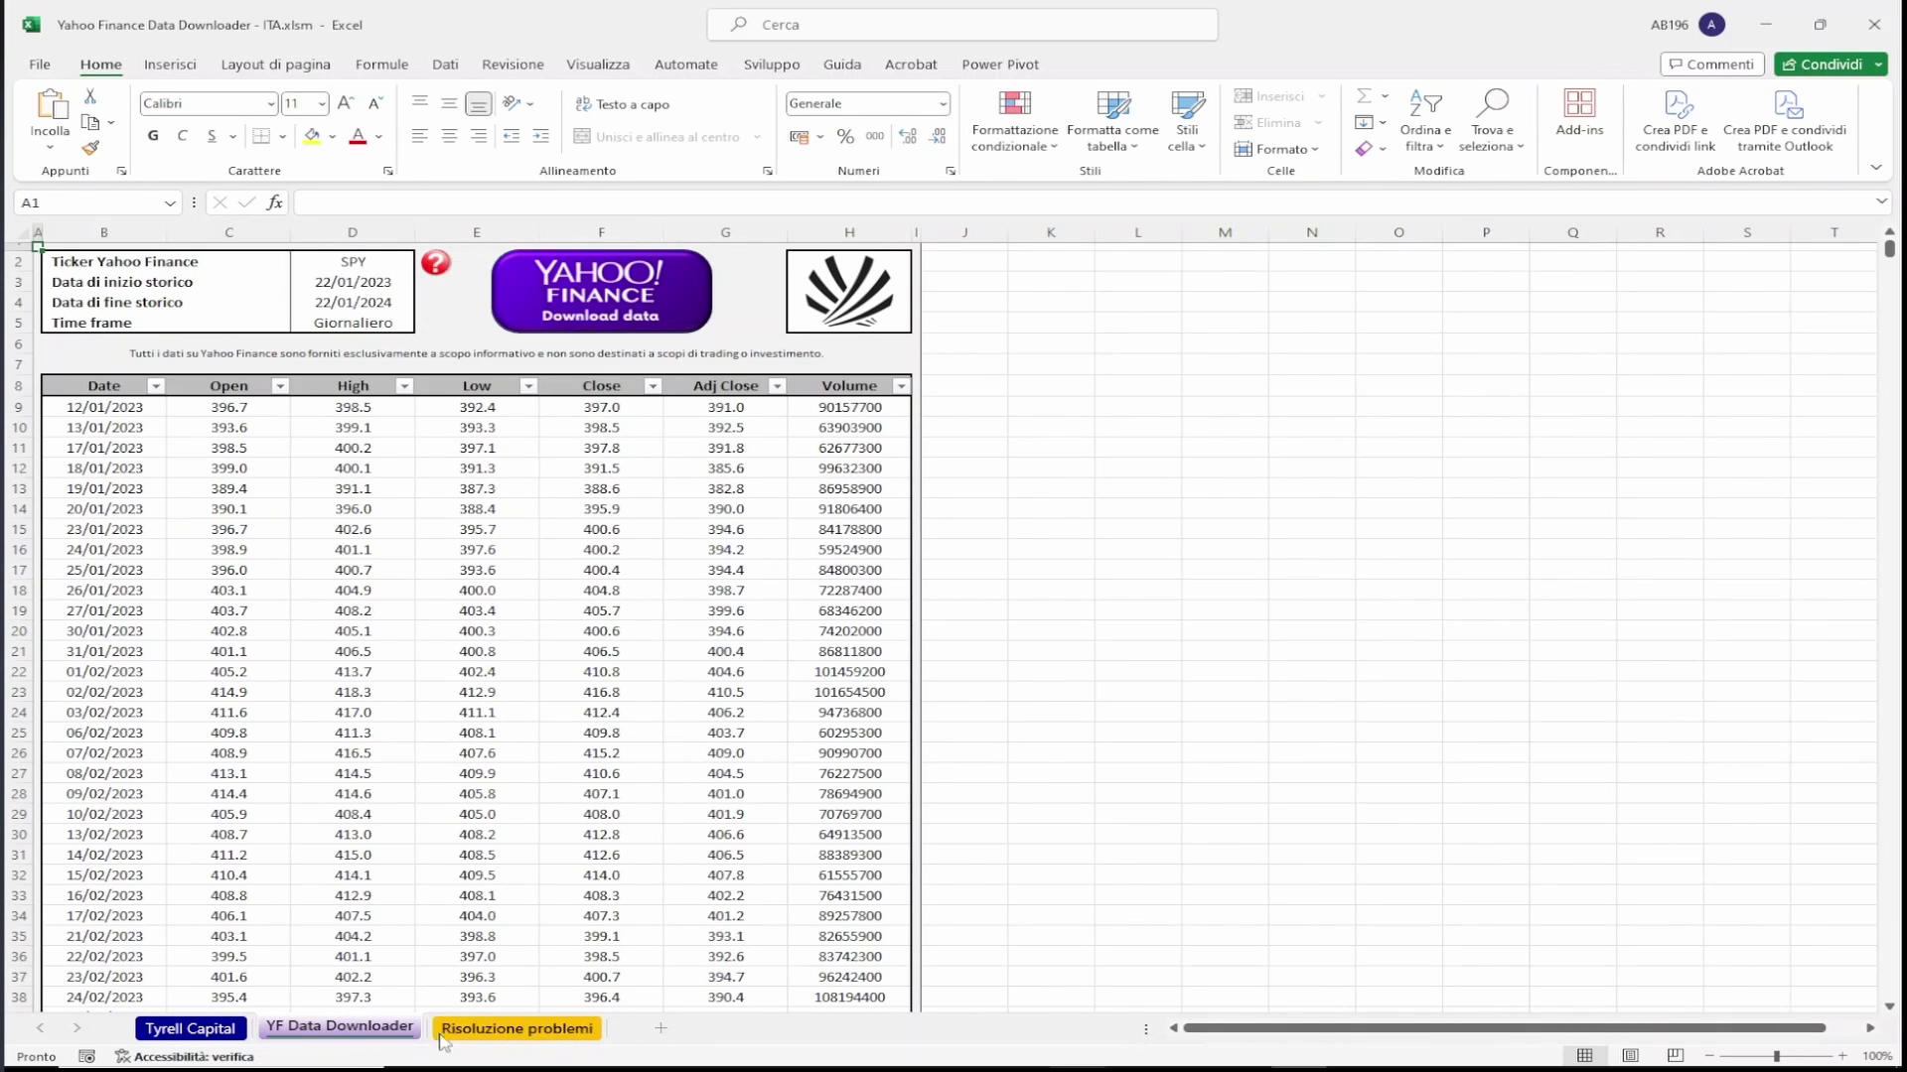
left_click(477, 1033)
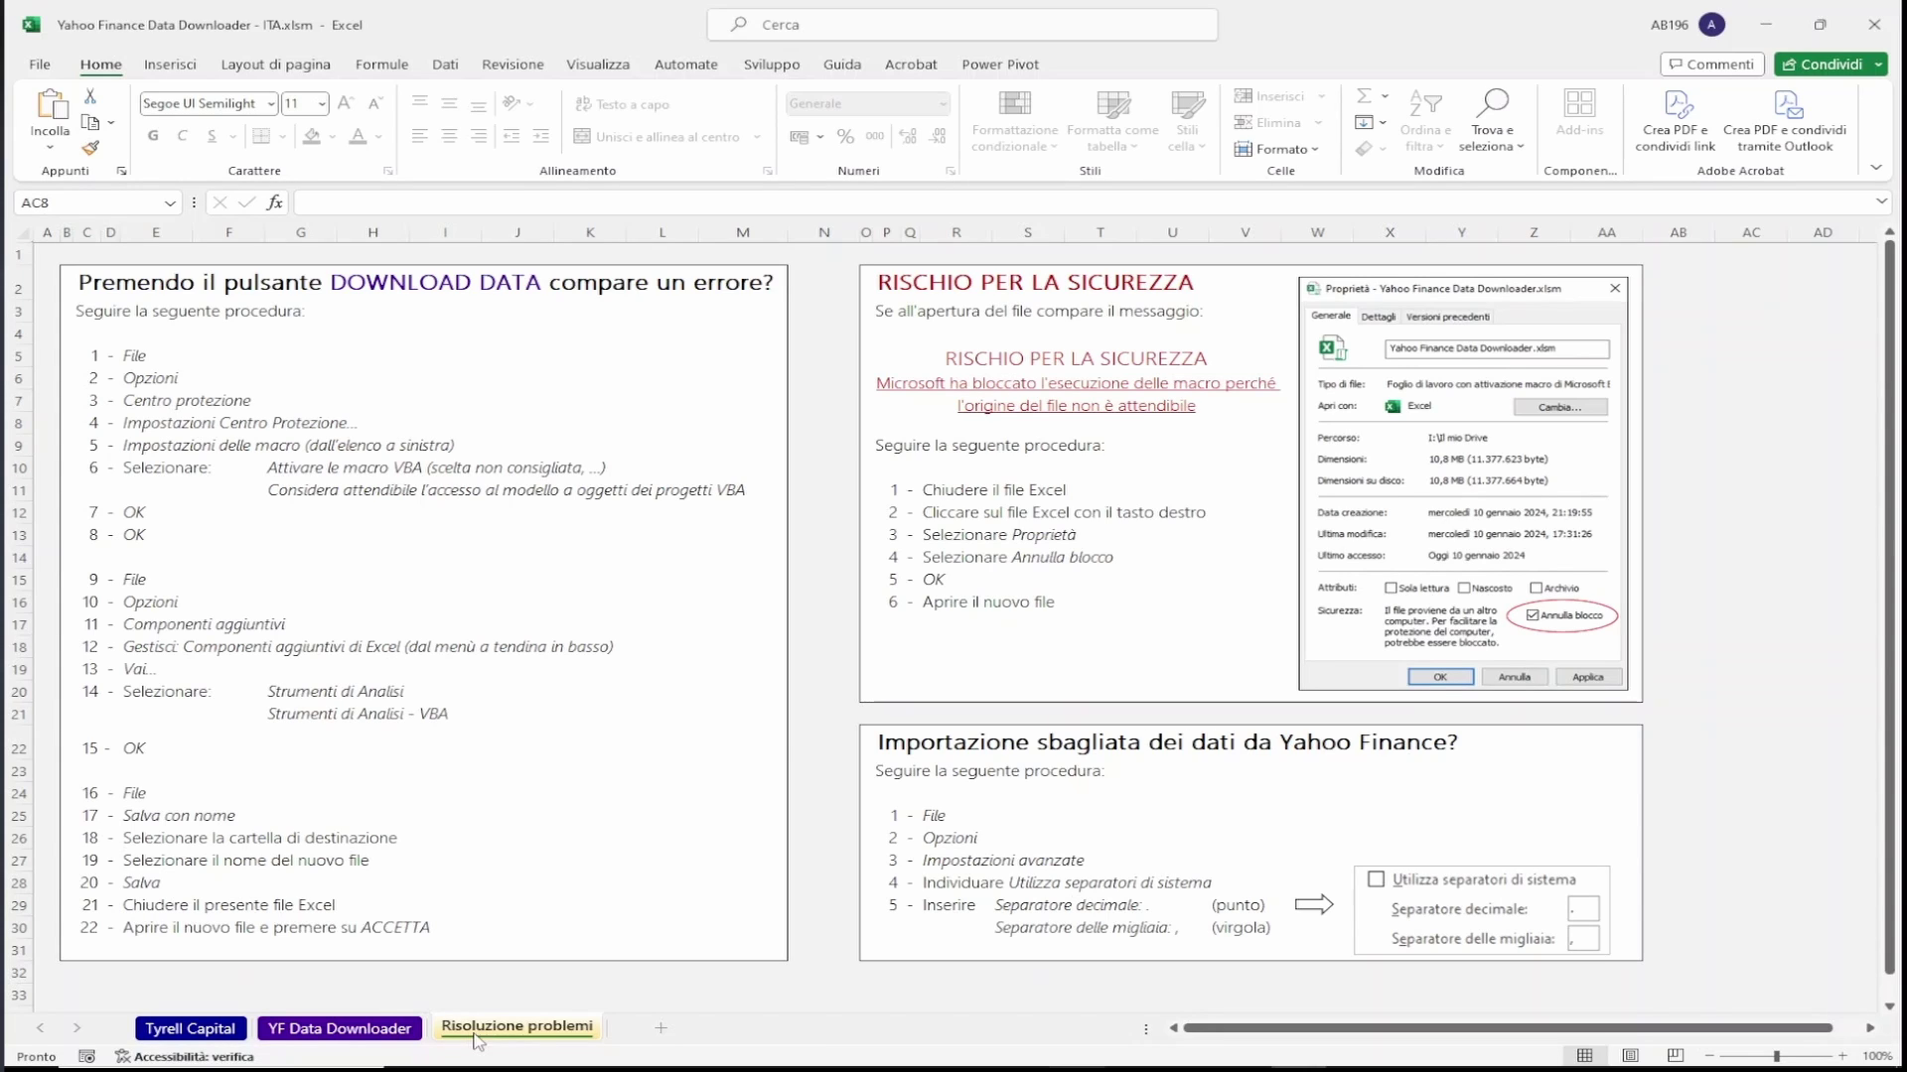
left_click(381, 1031)
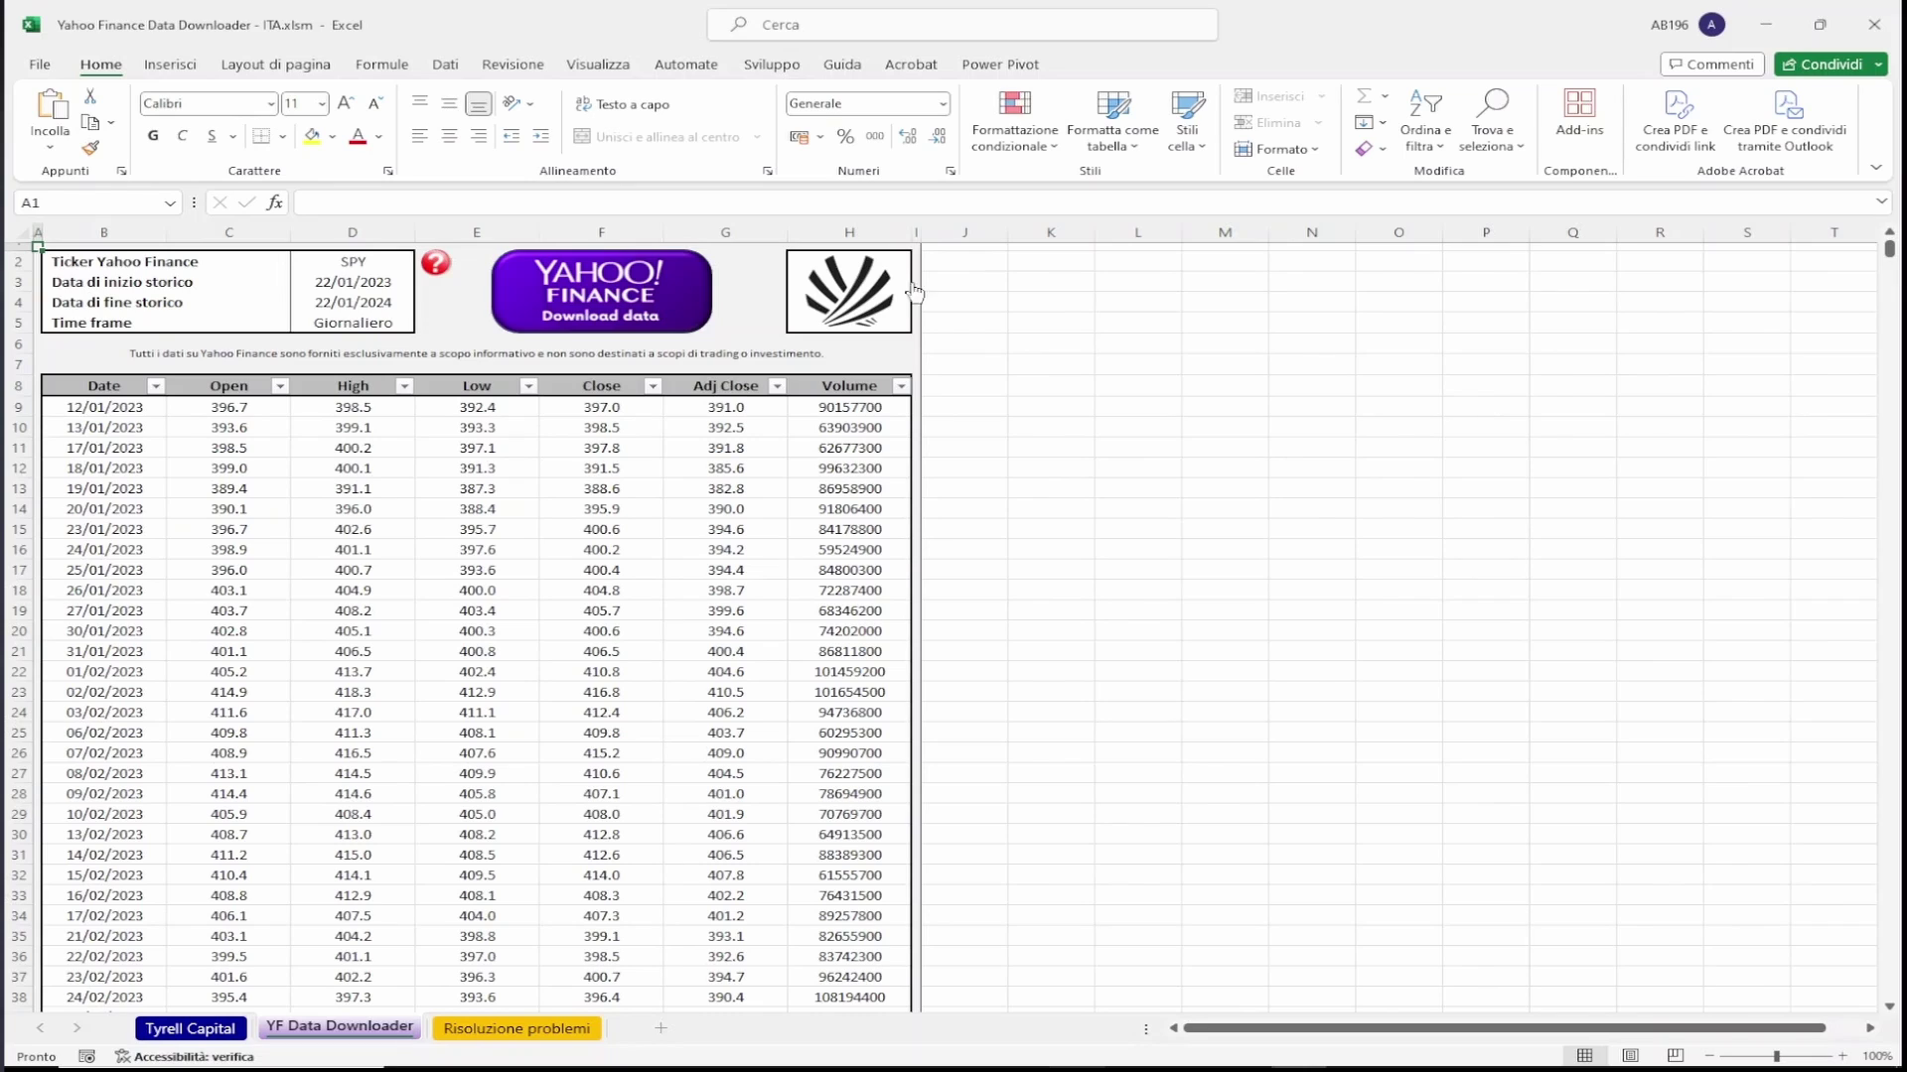
Examine the download parameters in D2:D5 and the price history table beneath them
left_click_drag(382, 262, 377, 338)
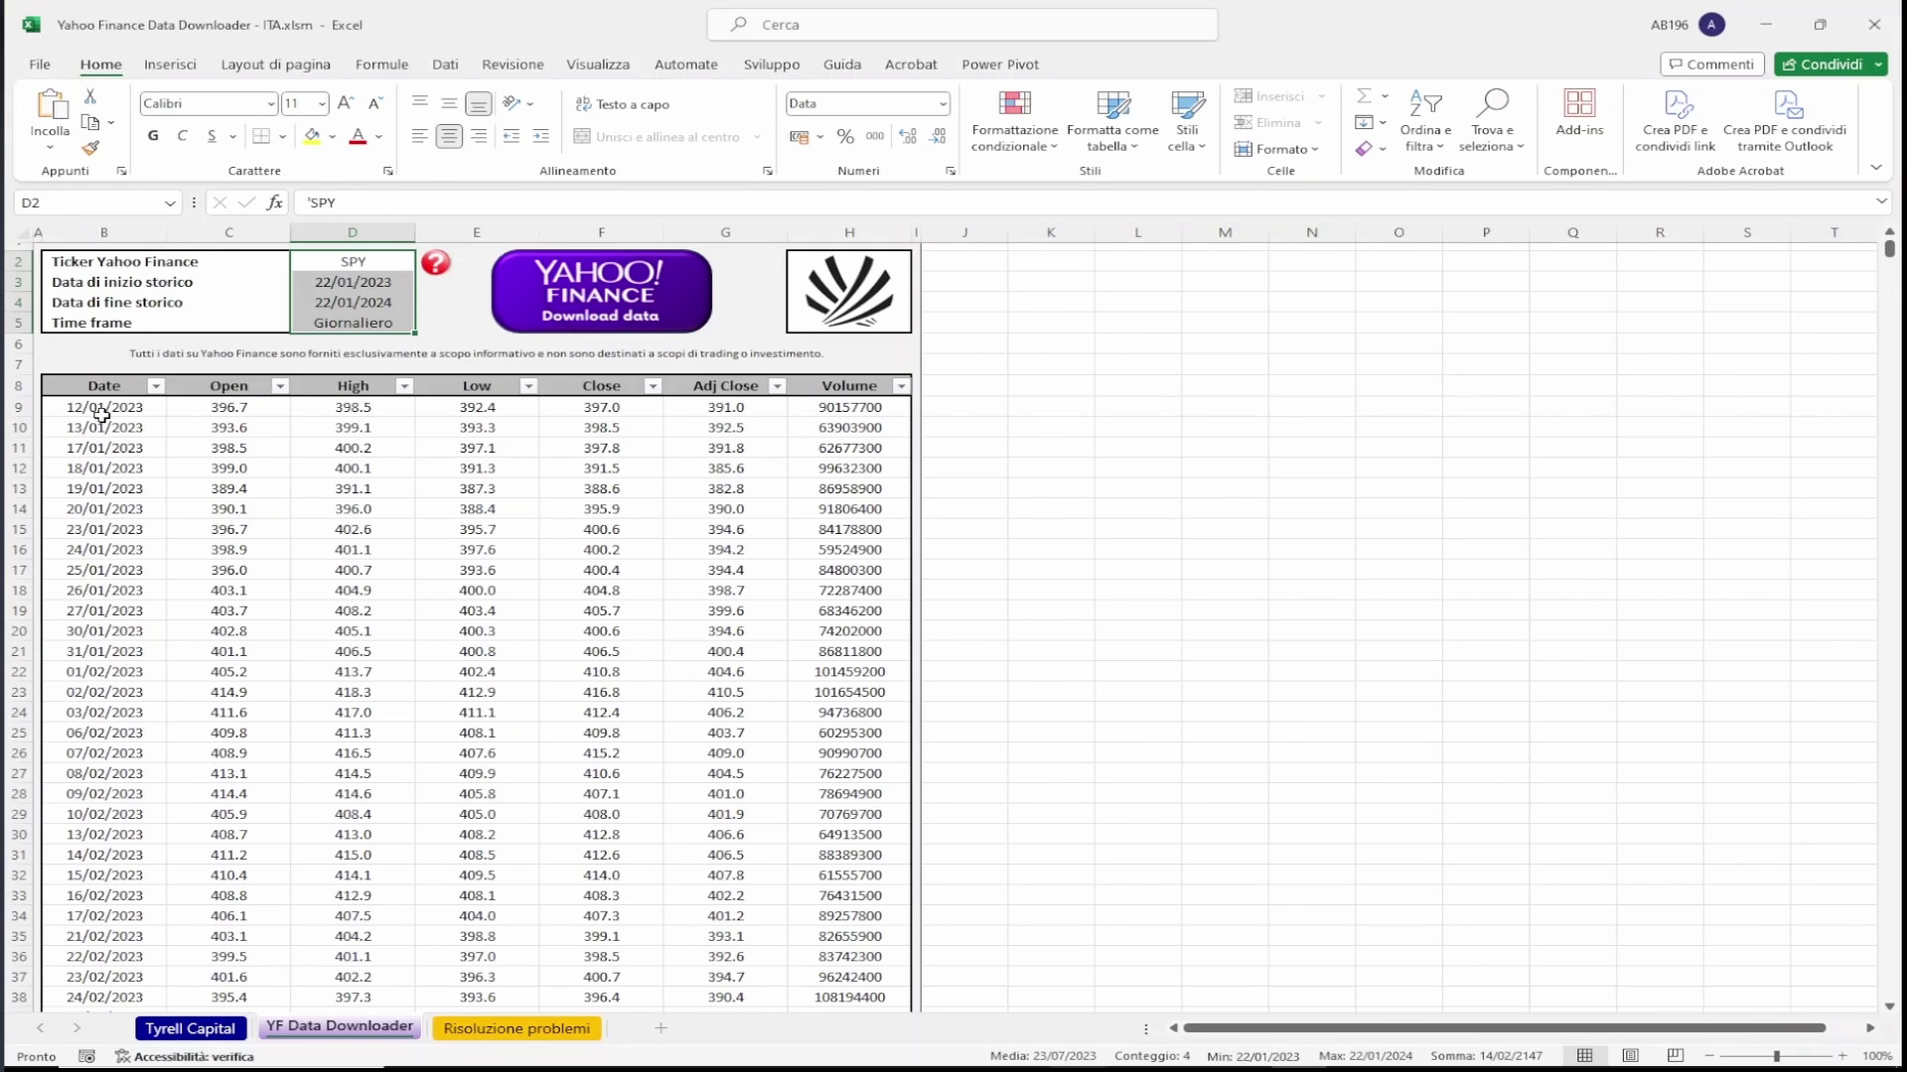
left_click_drag(103, 411, 856, 969)
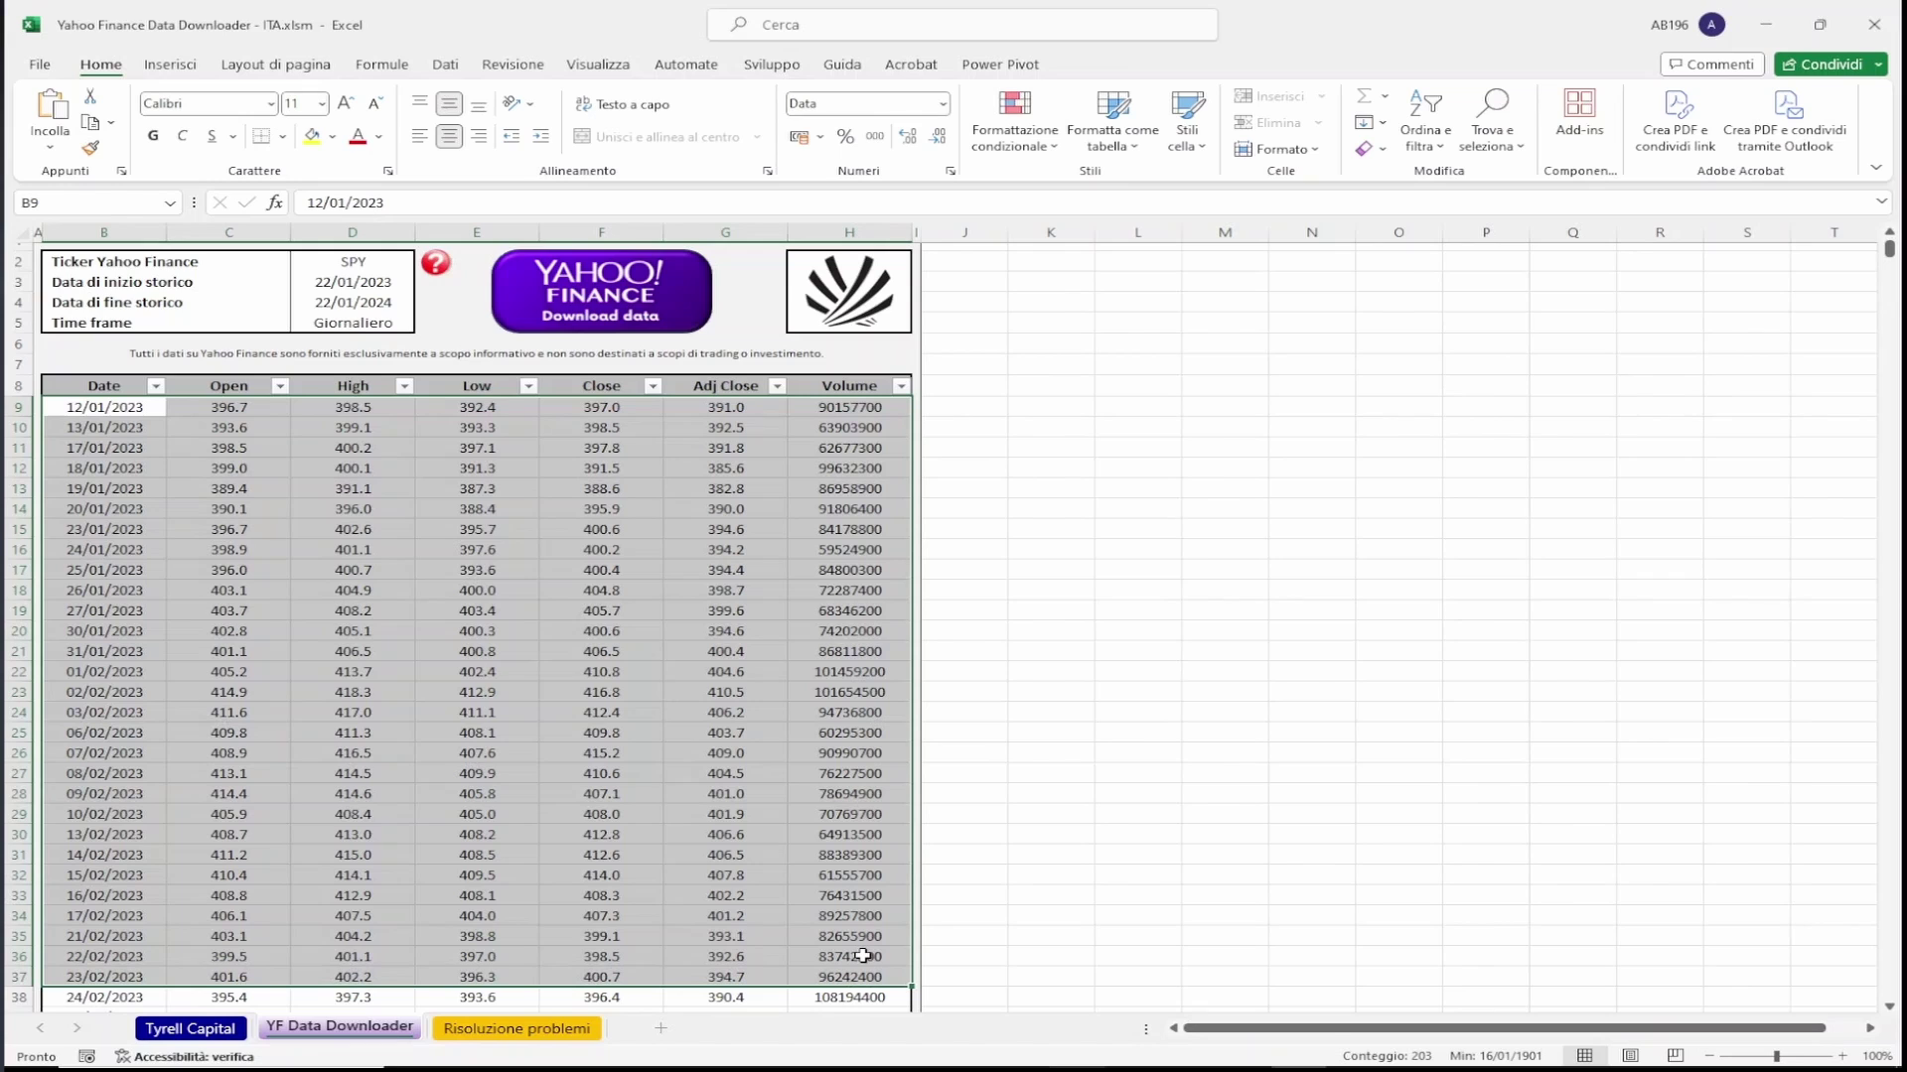
left_click(964, 266)
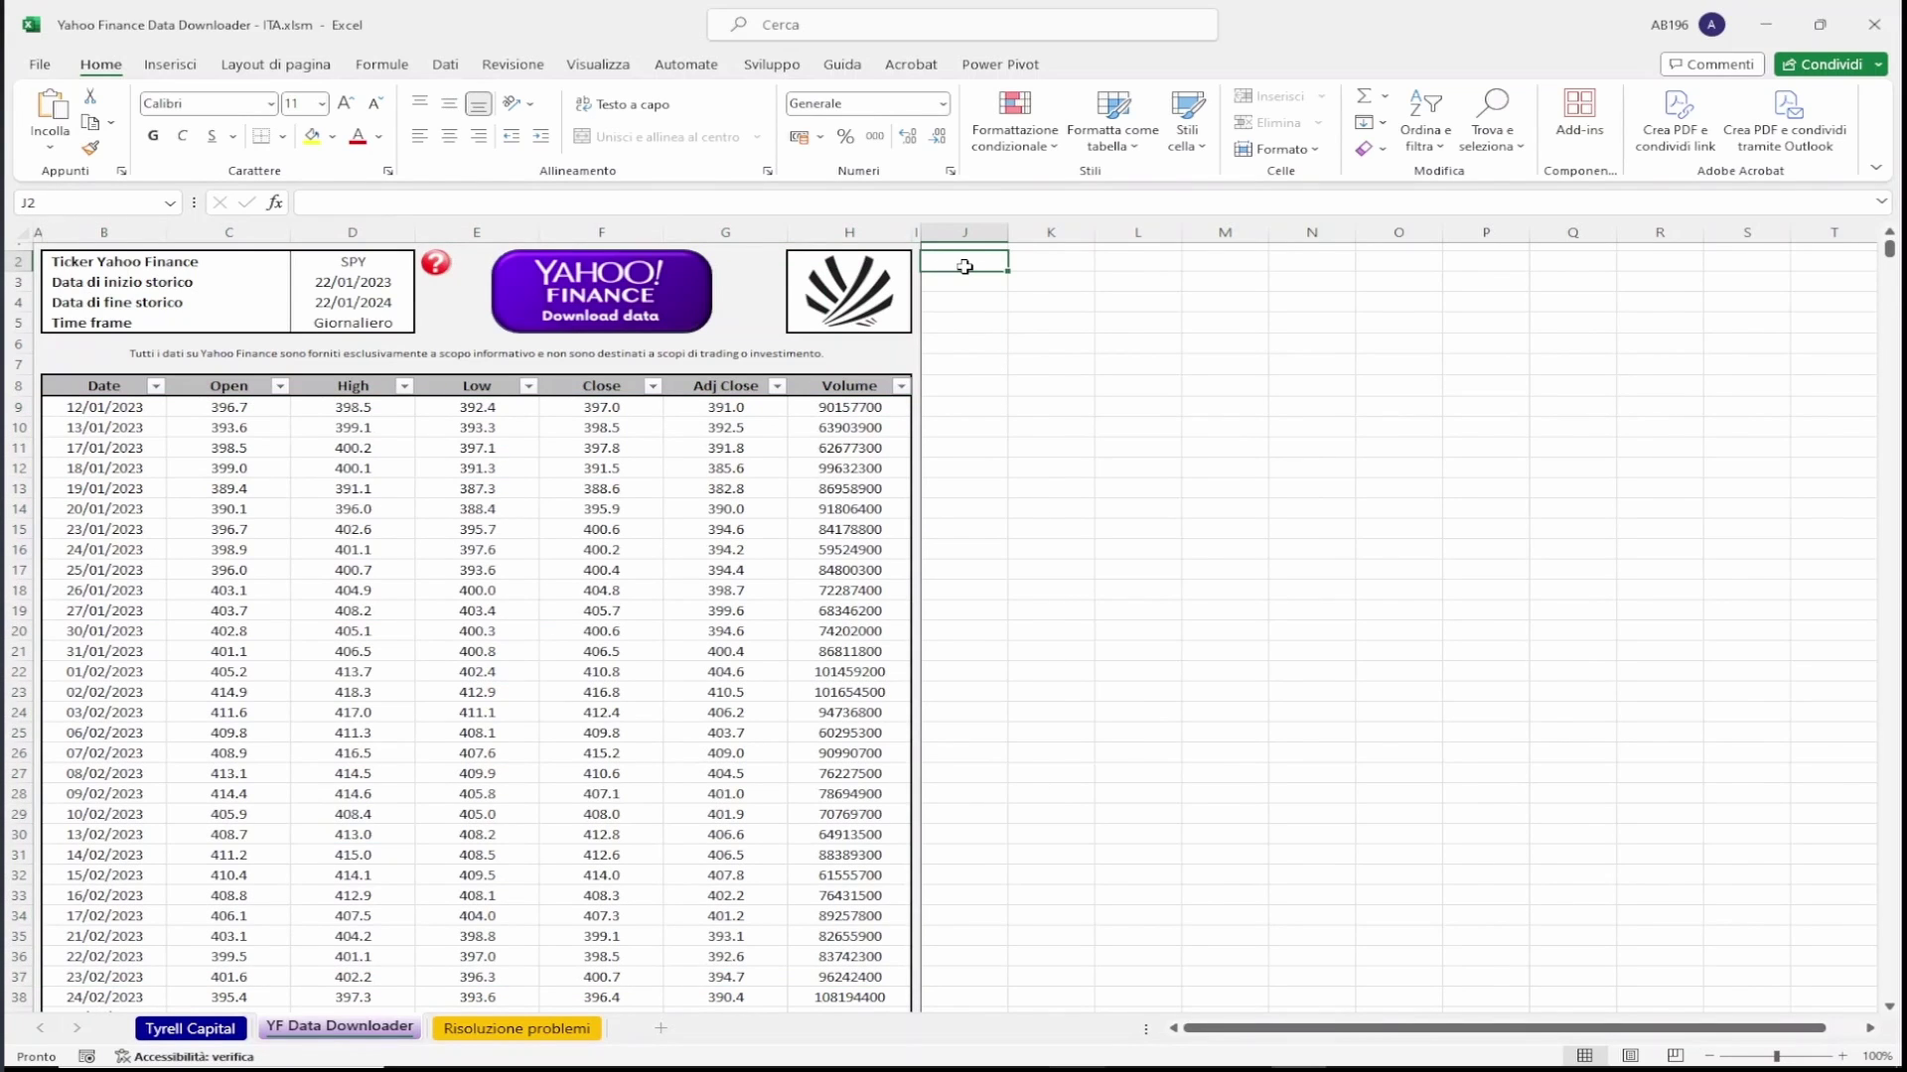
Enter SWDA as the Yahoo Finance ticker in D2 and try to download its data
left_click(376, 261)
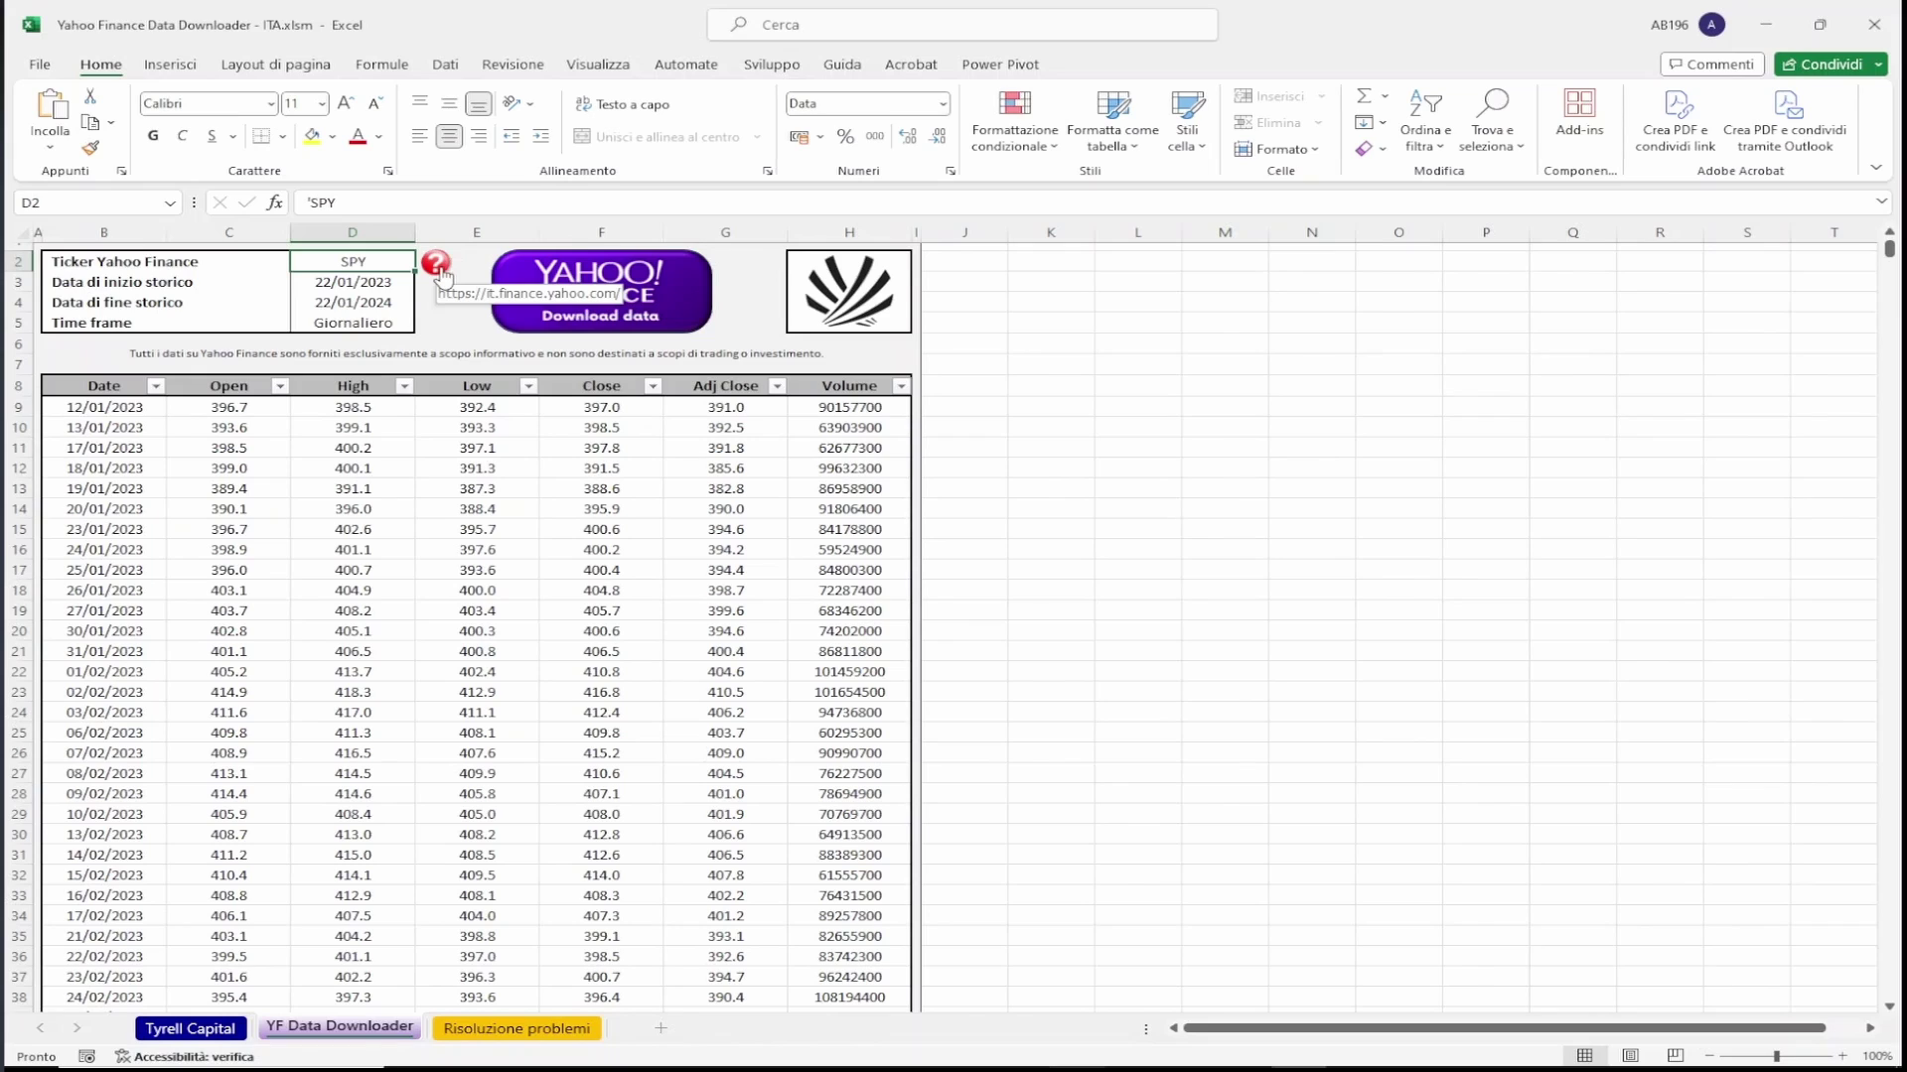
type("SWDA")
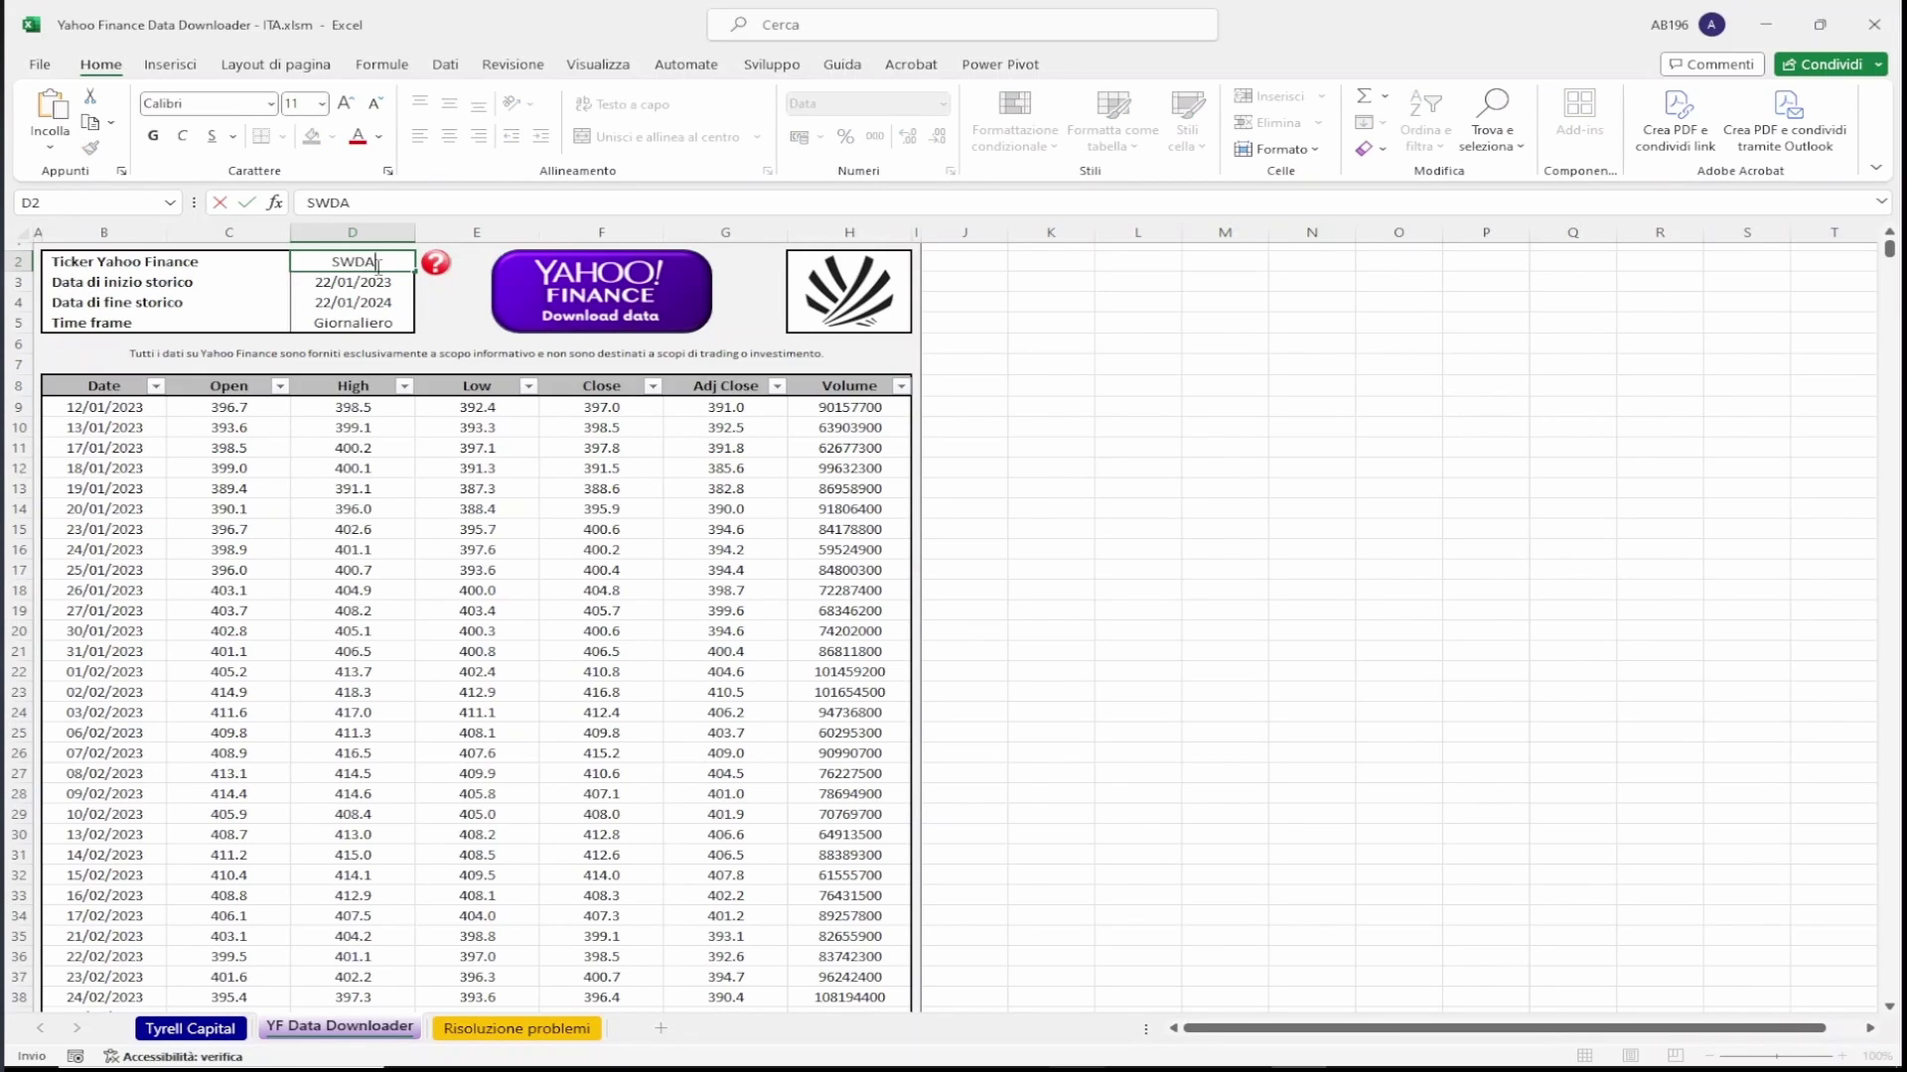
left_click(544, 288)
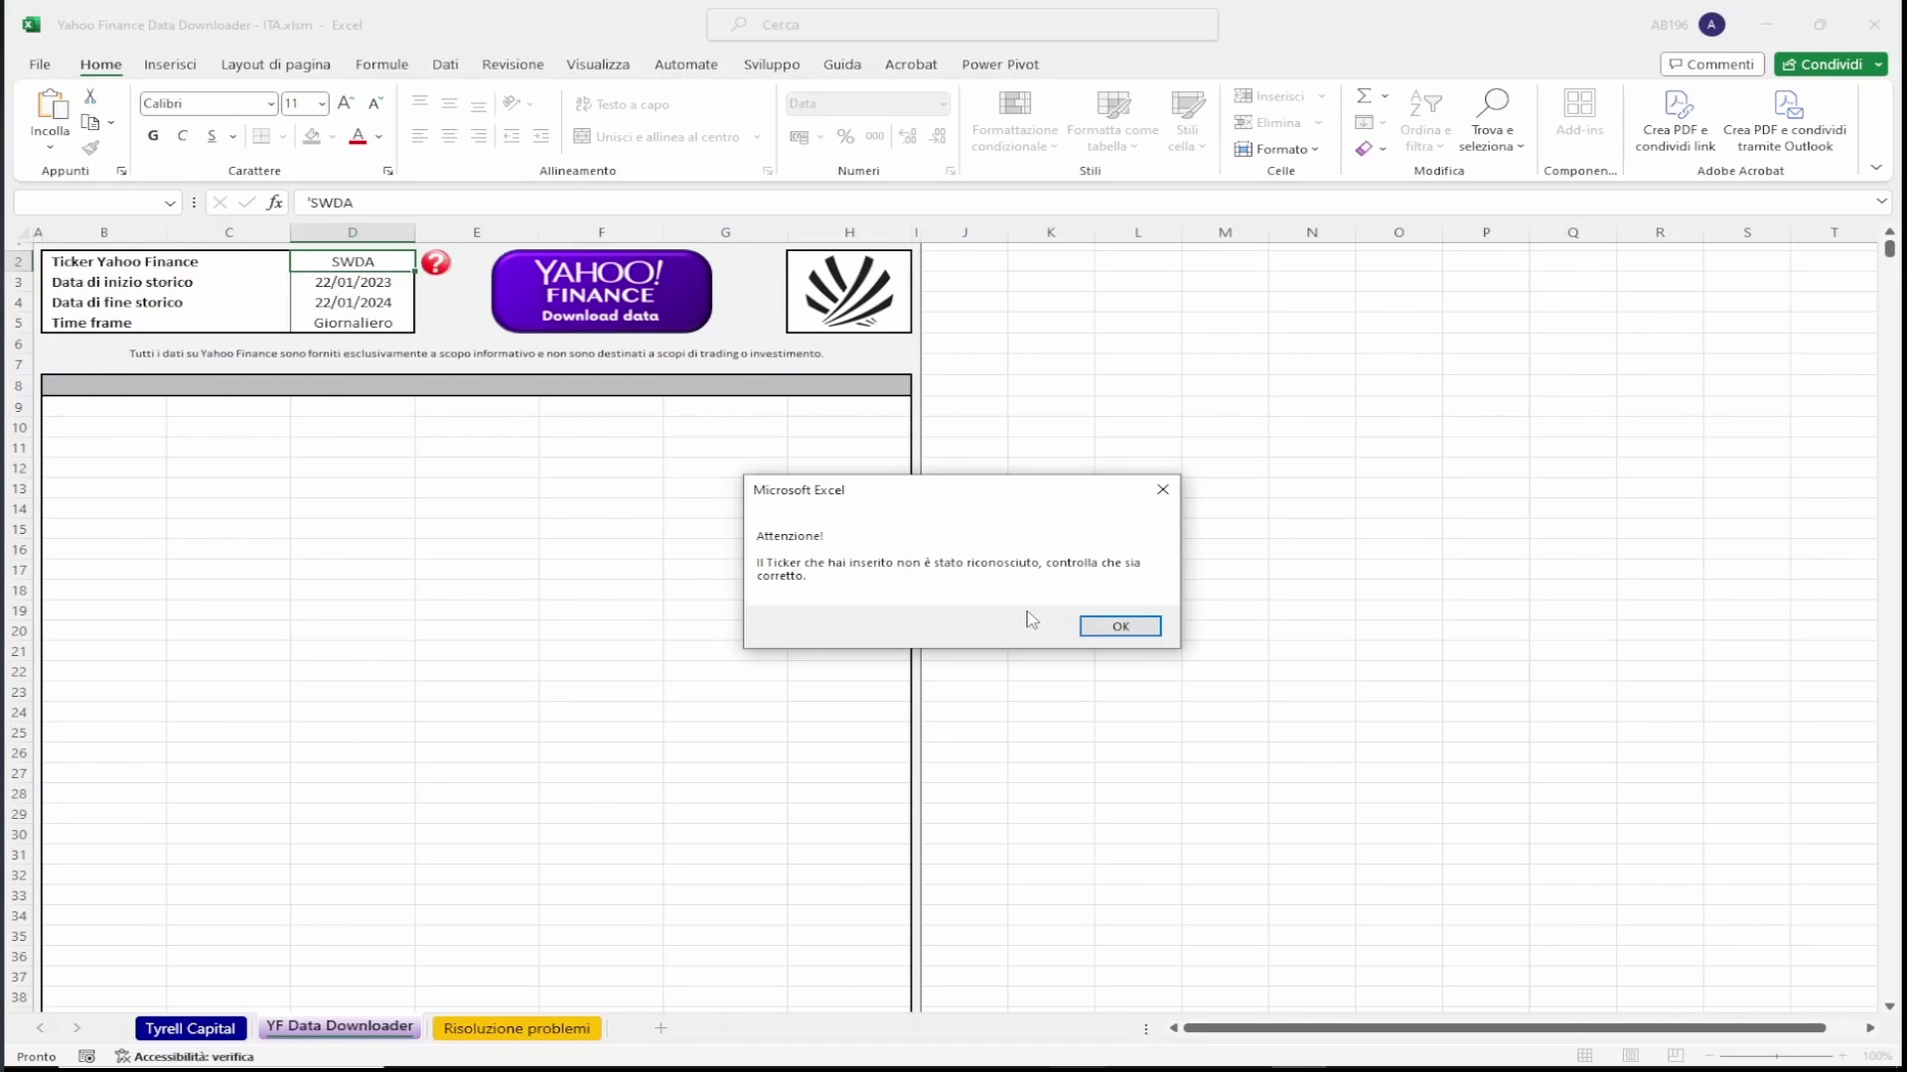
left_click(1098, 632)
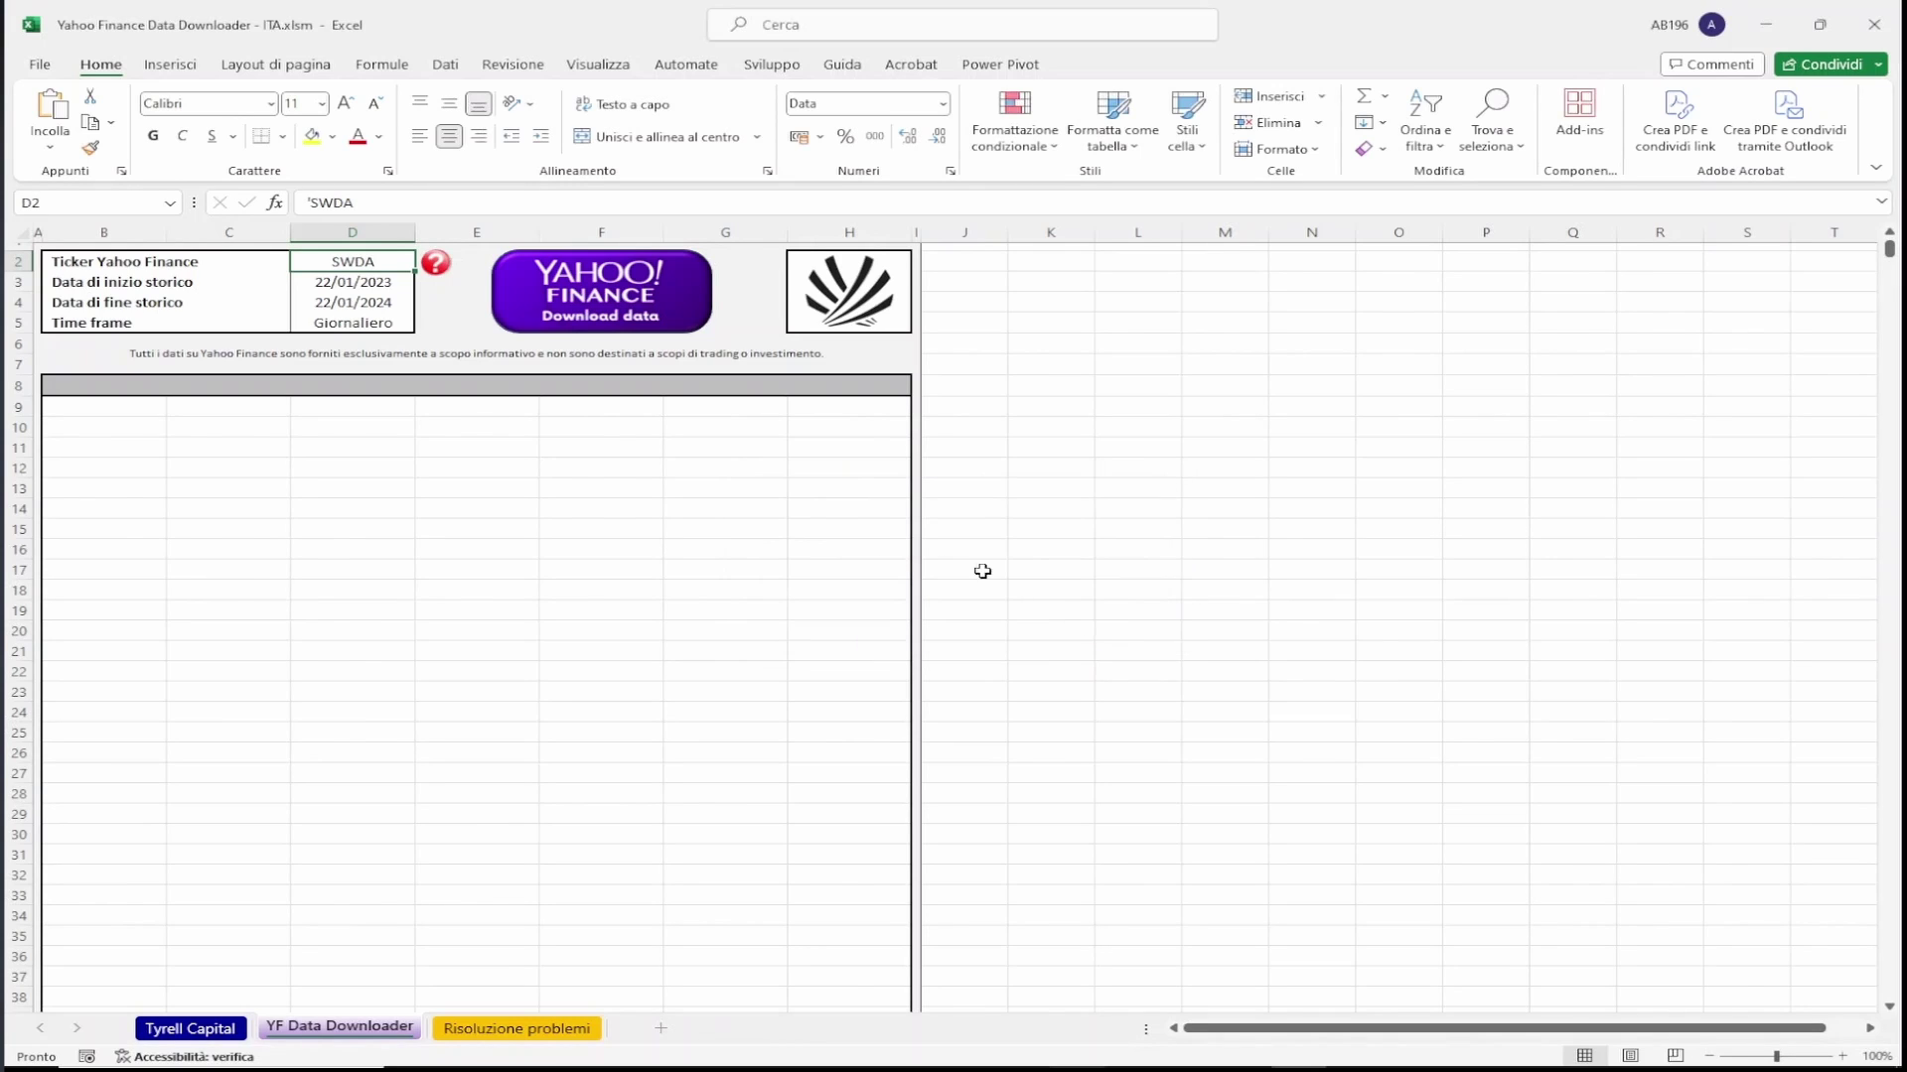
Add the Milan suffix so the ticker reads SWDA.MI and download its historical data
double_click(399, 258)
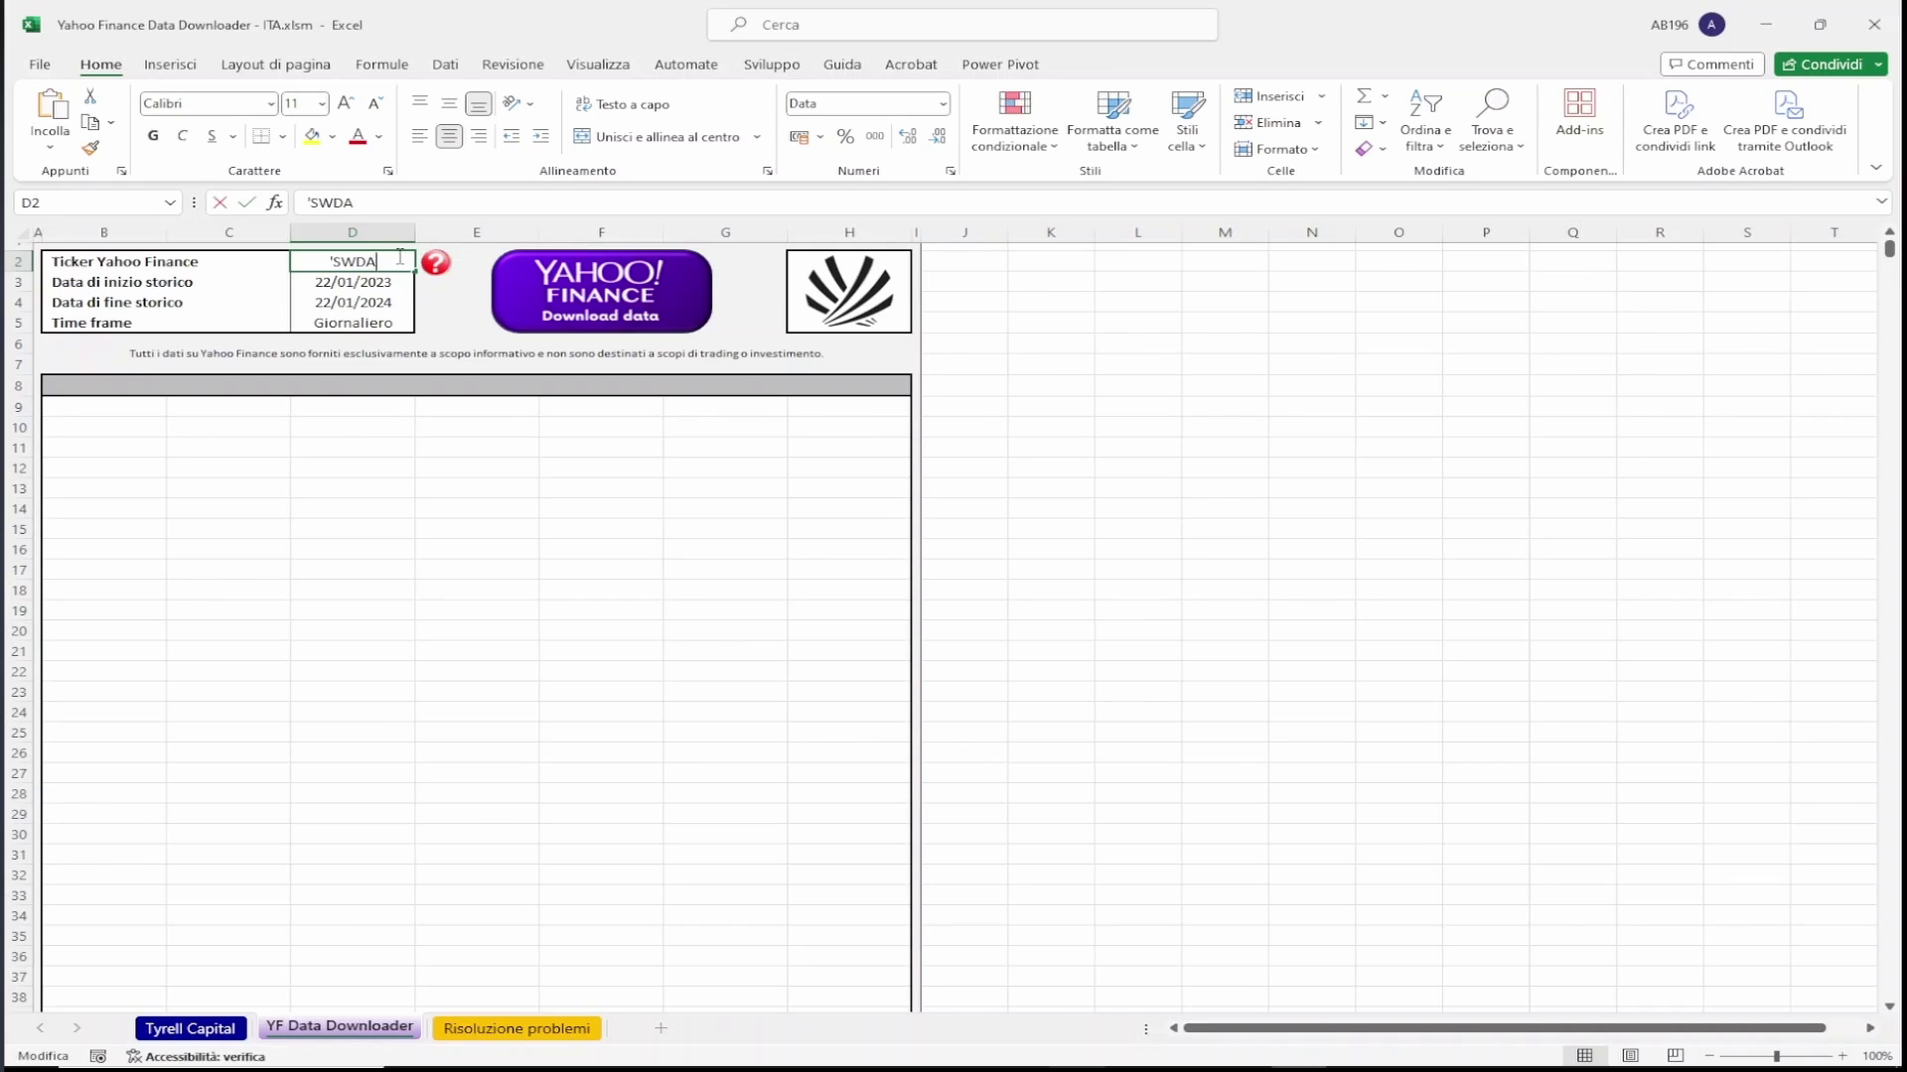
type(".MI")
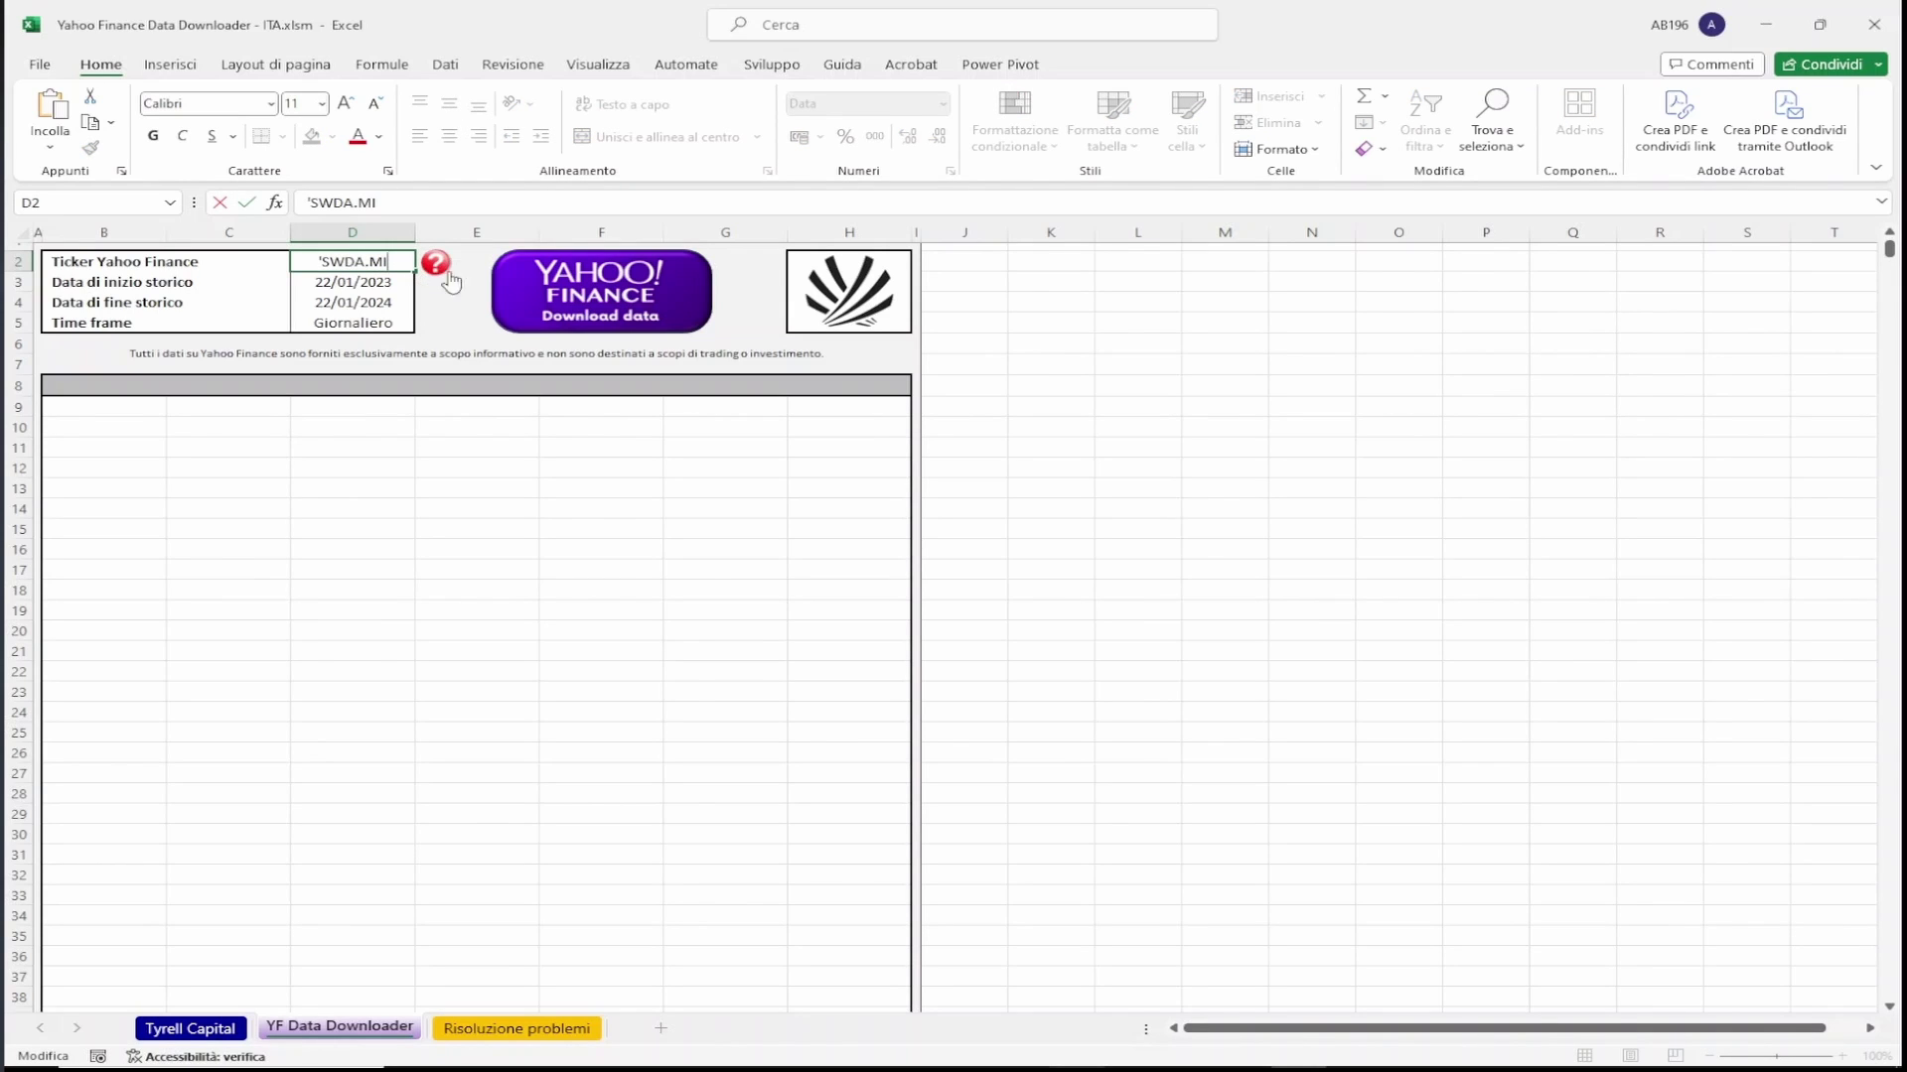
left_click(505, 290)
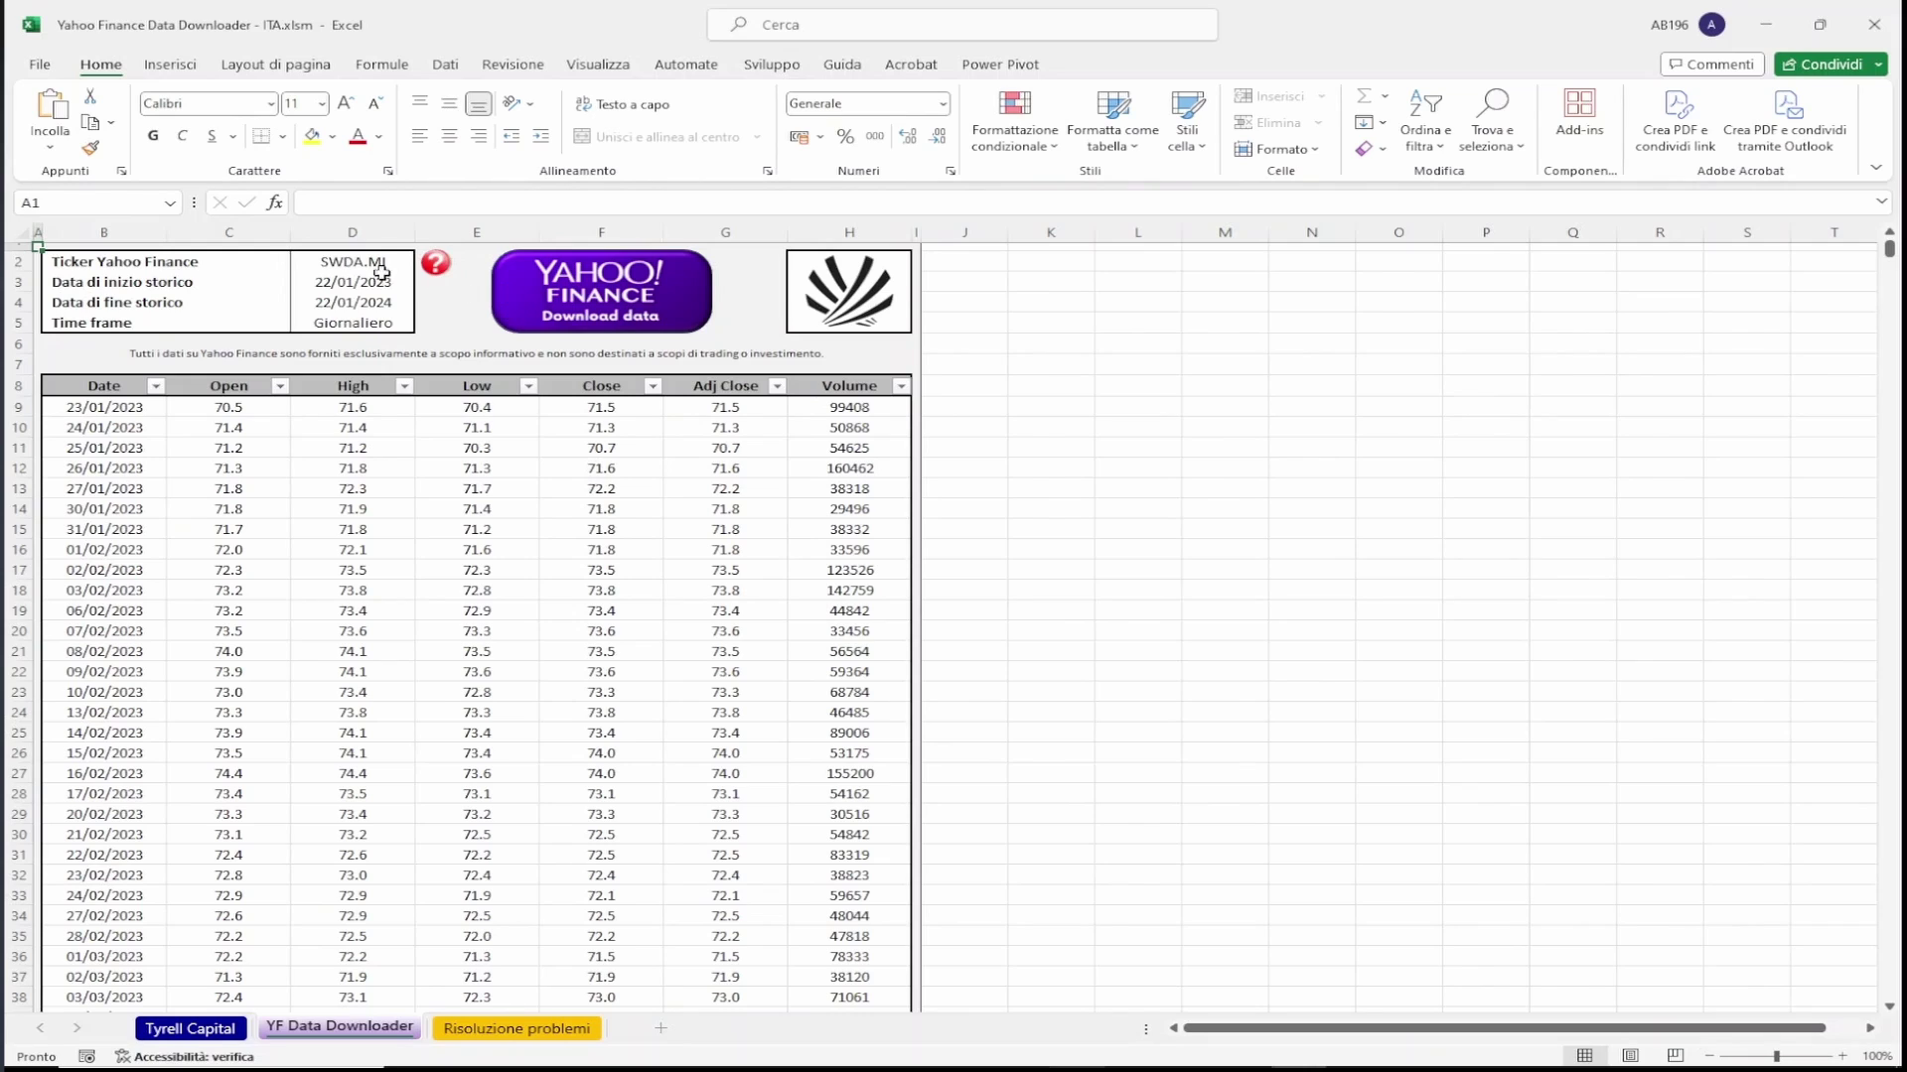
Inspect the formulas behind the history end date in D4 and start date in D3, leaving both unchanged
left_click_drag(305, 281, 301, 302)
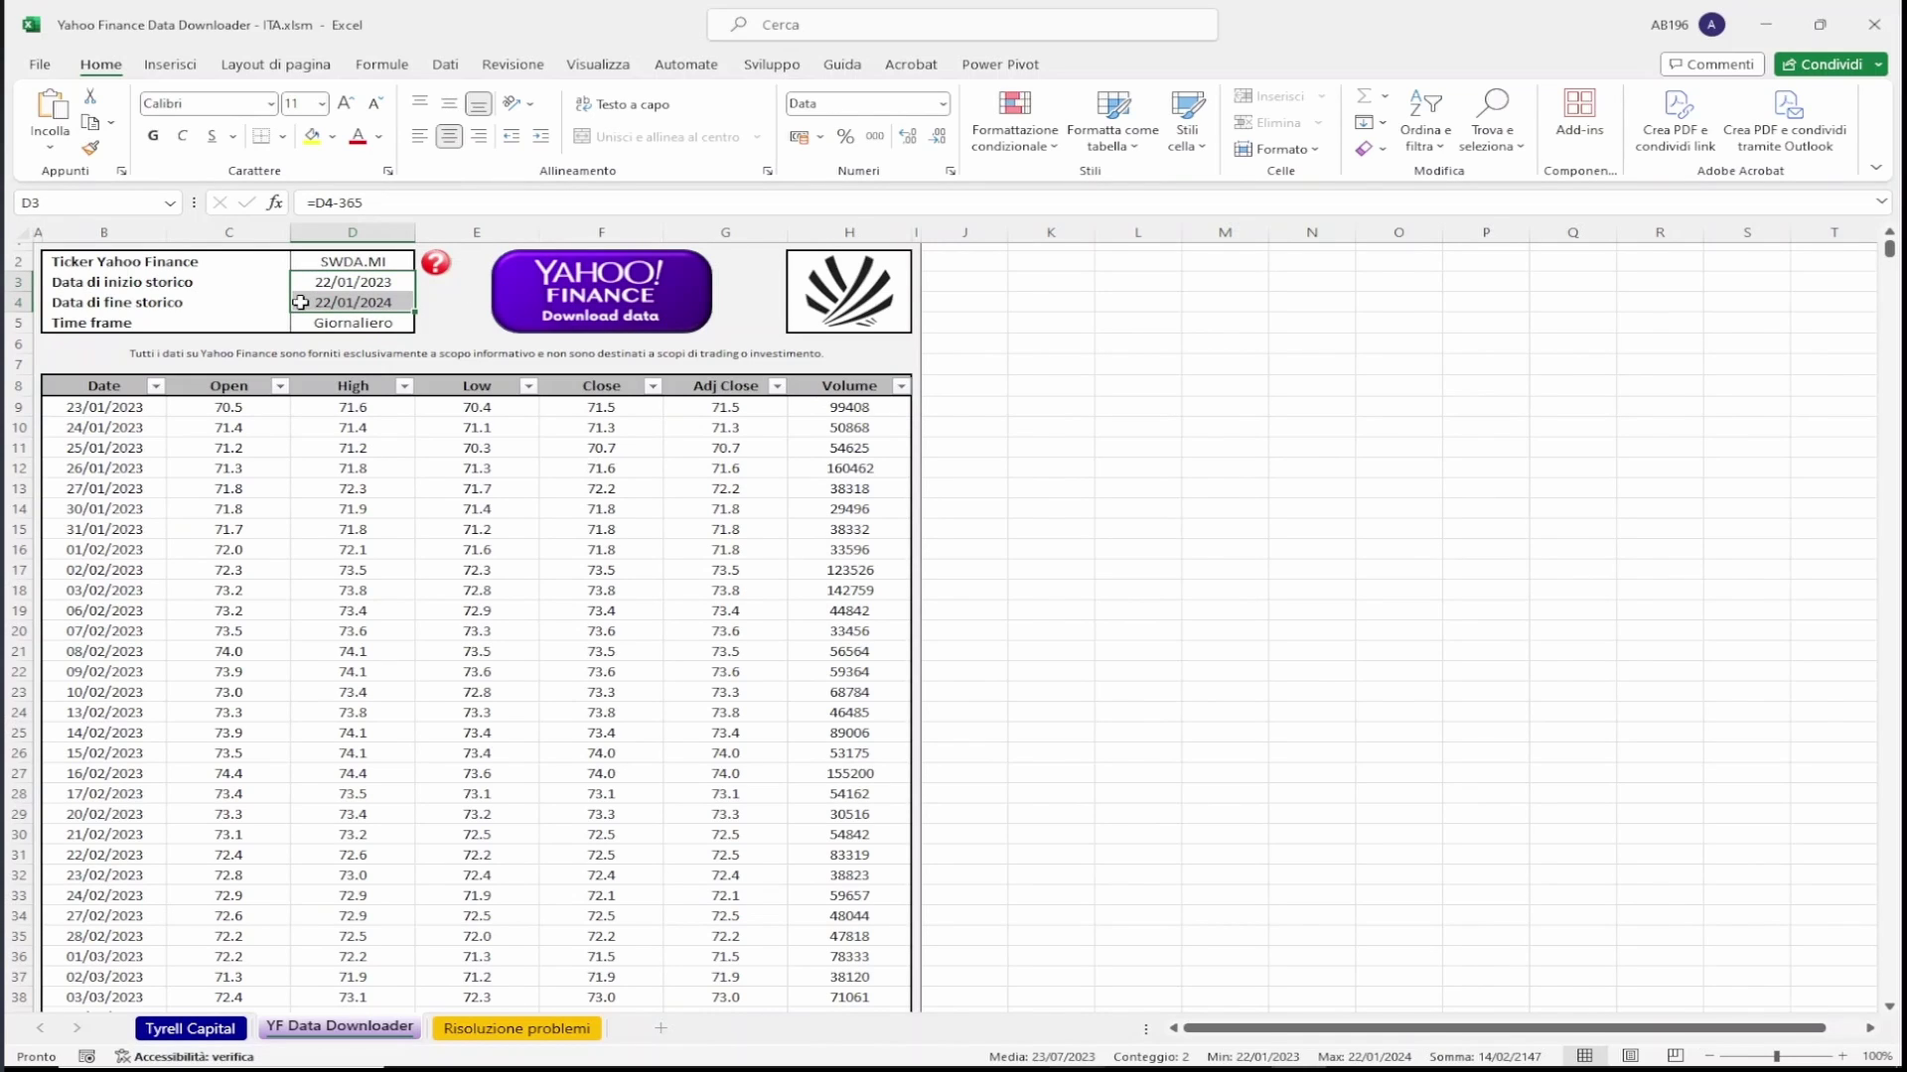
left_click(301, 302)
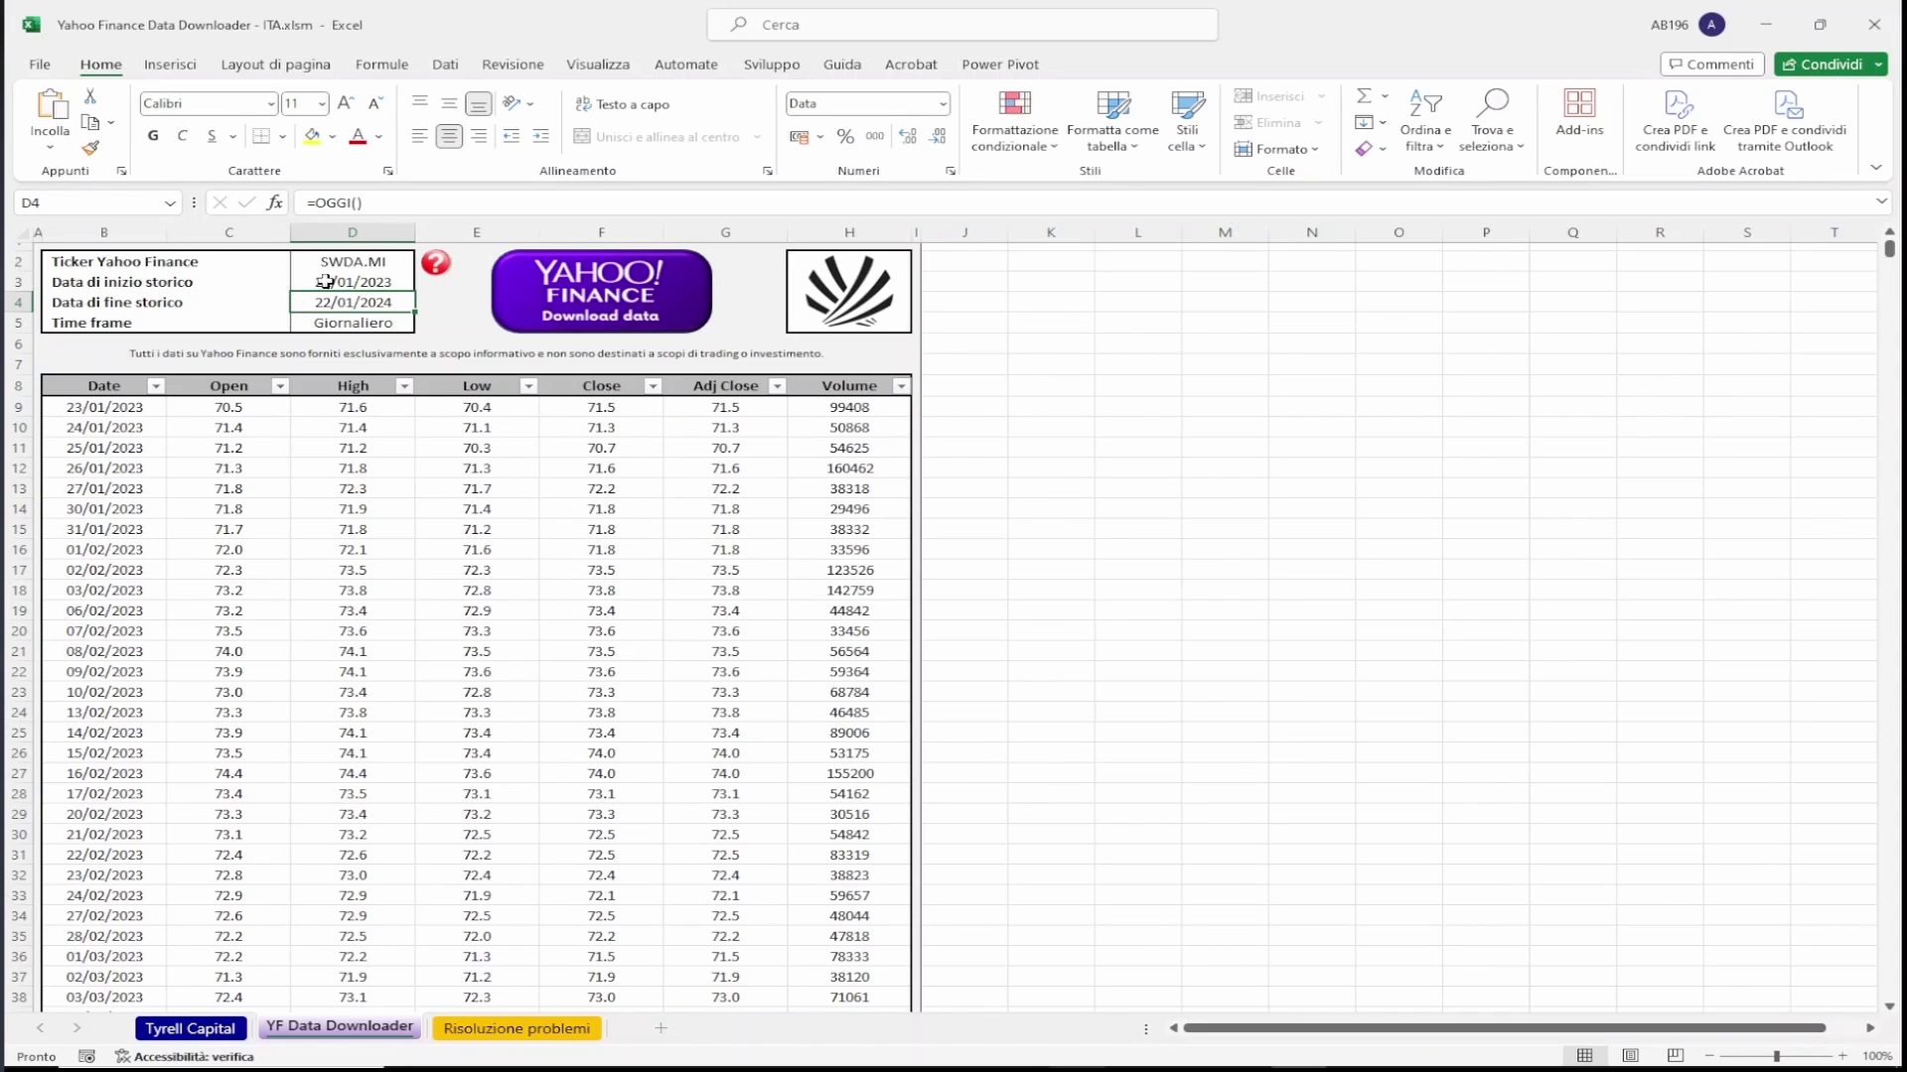
left_click_drag(382, 203, 297, 198)
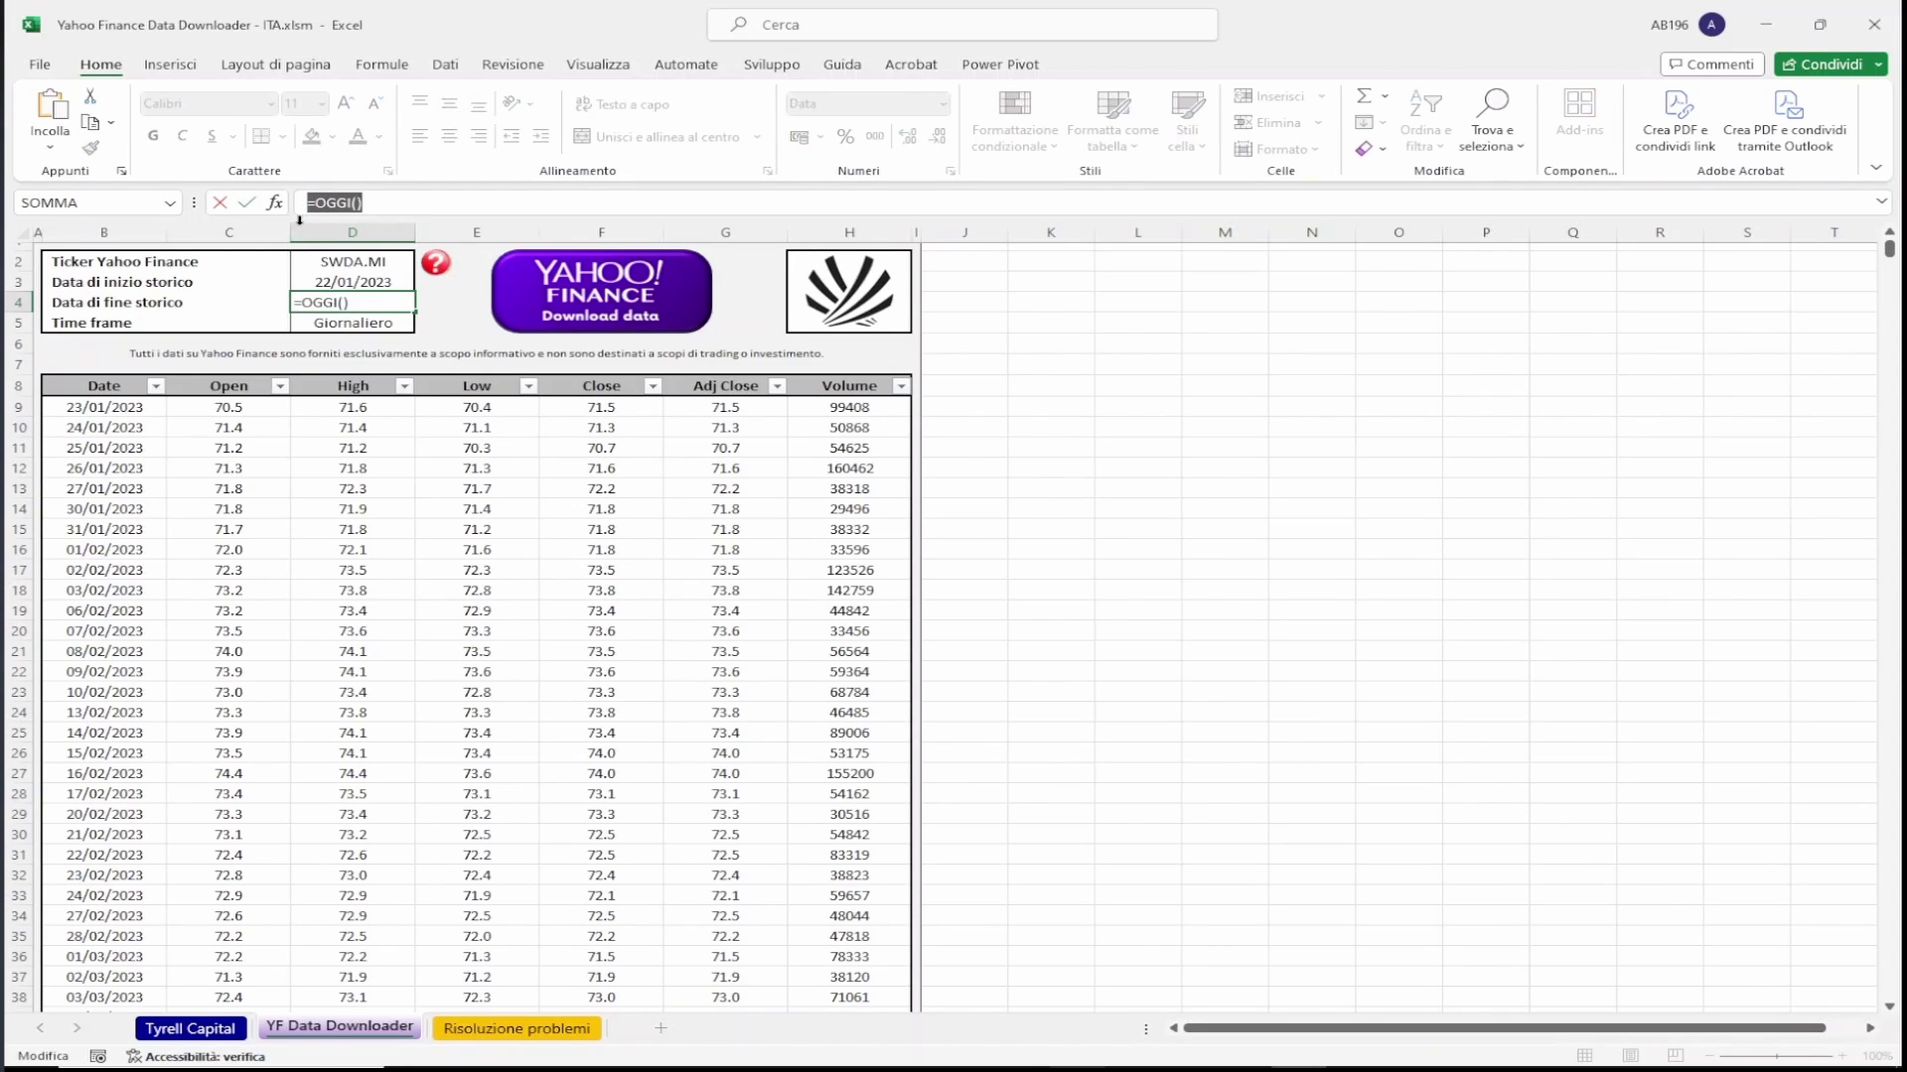
left_click(295, 280)
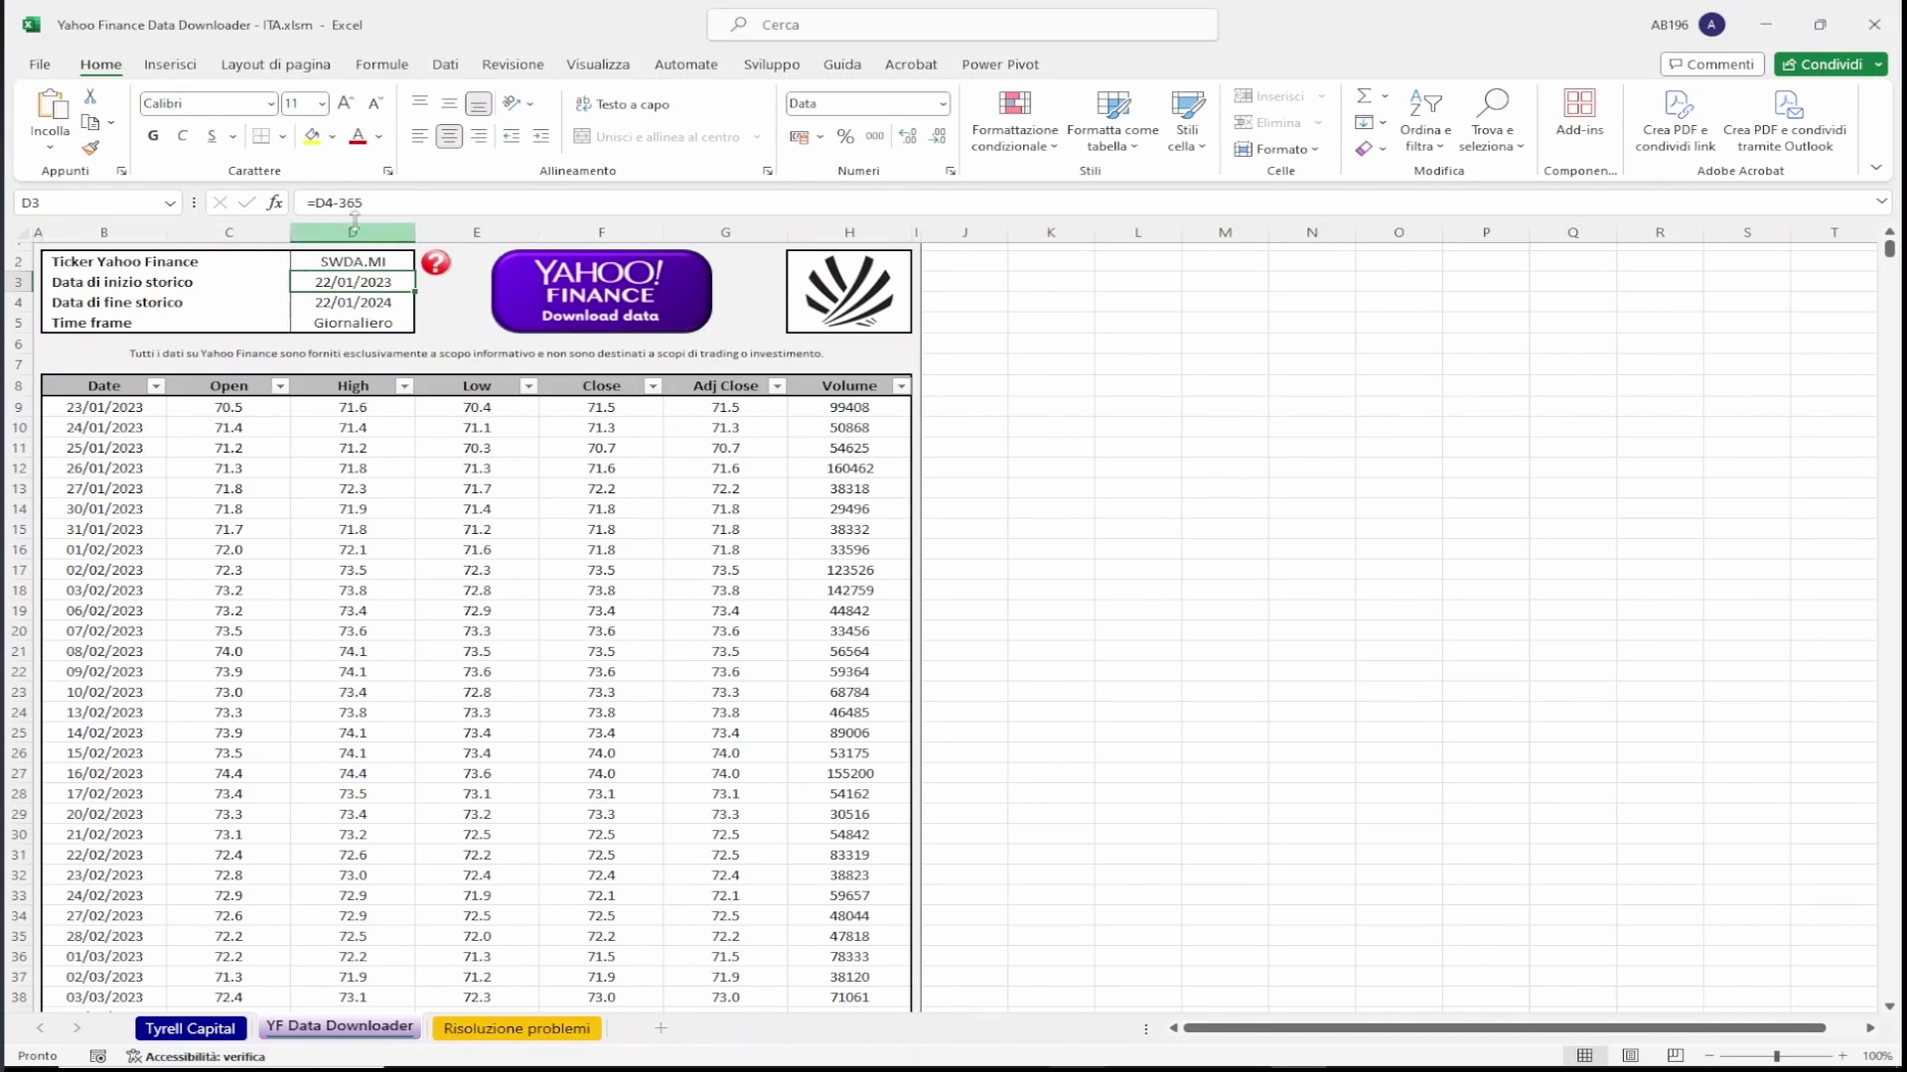
left_click(379, 203)
left_click_drag(380, 202, 301, 203)
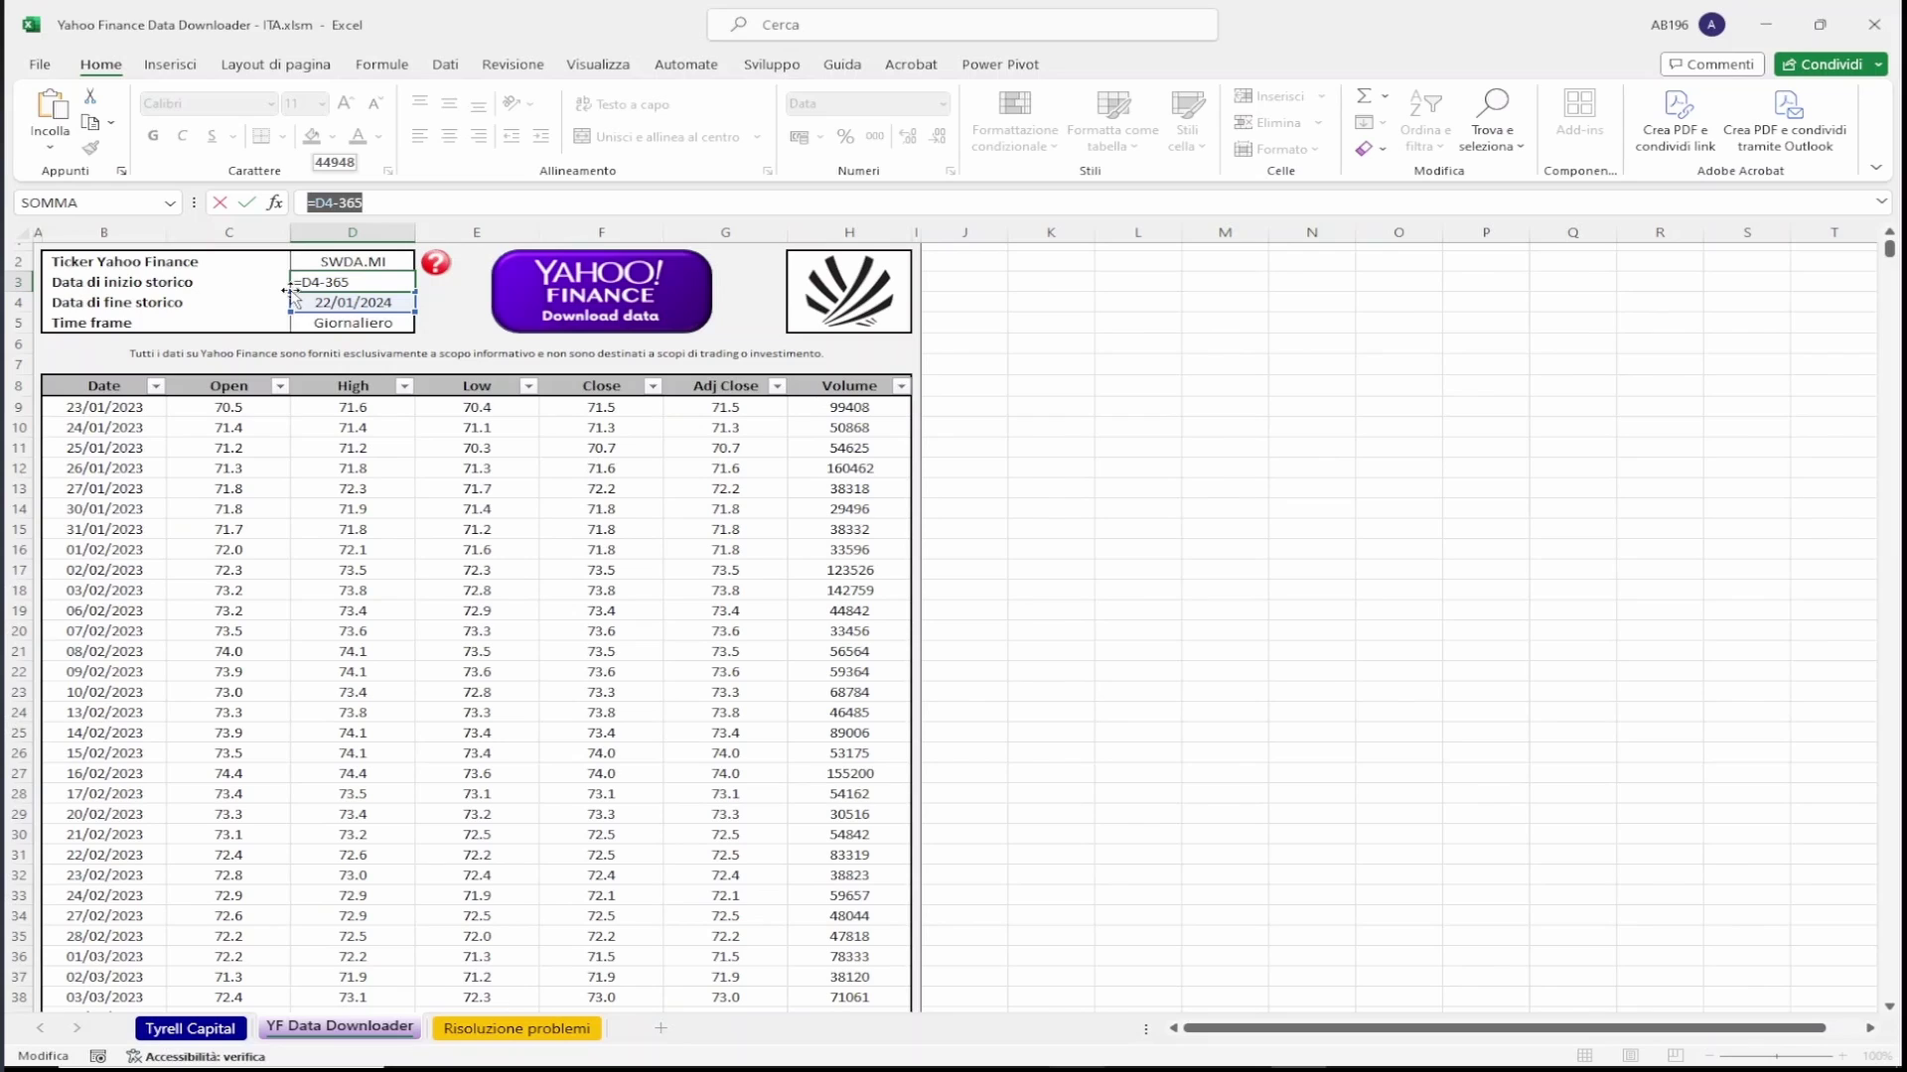
key("Escape")
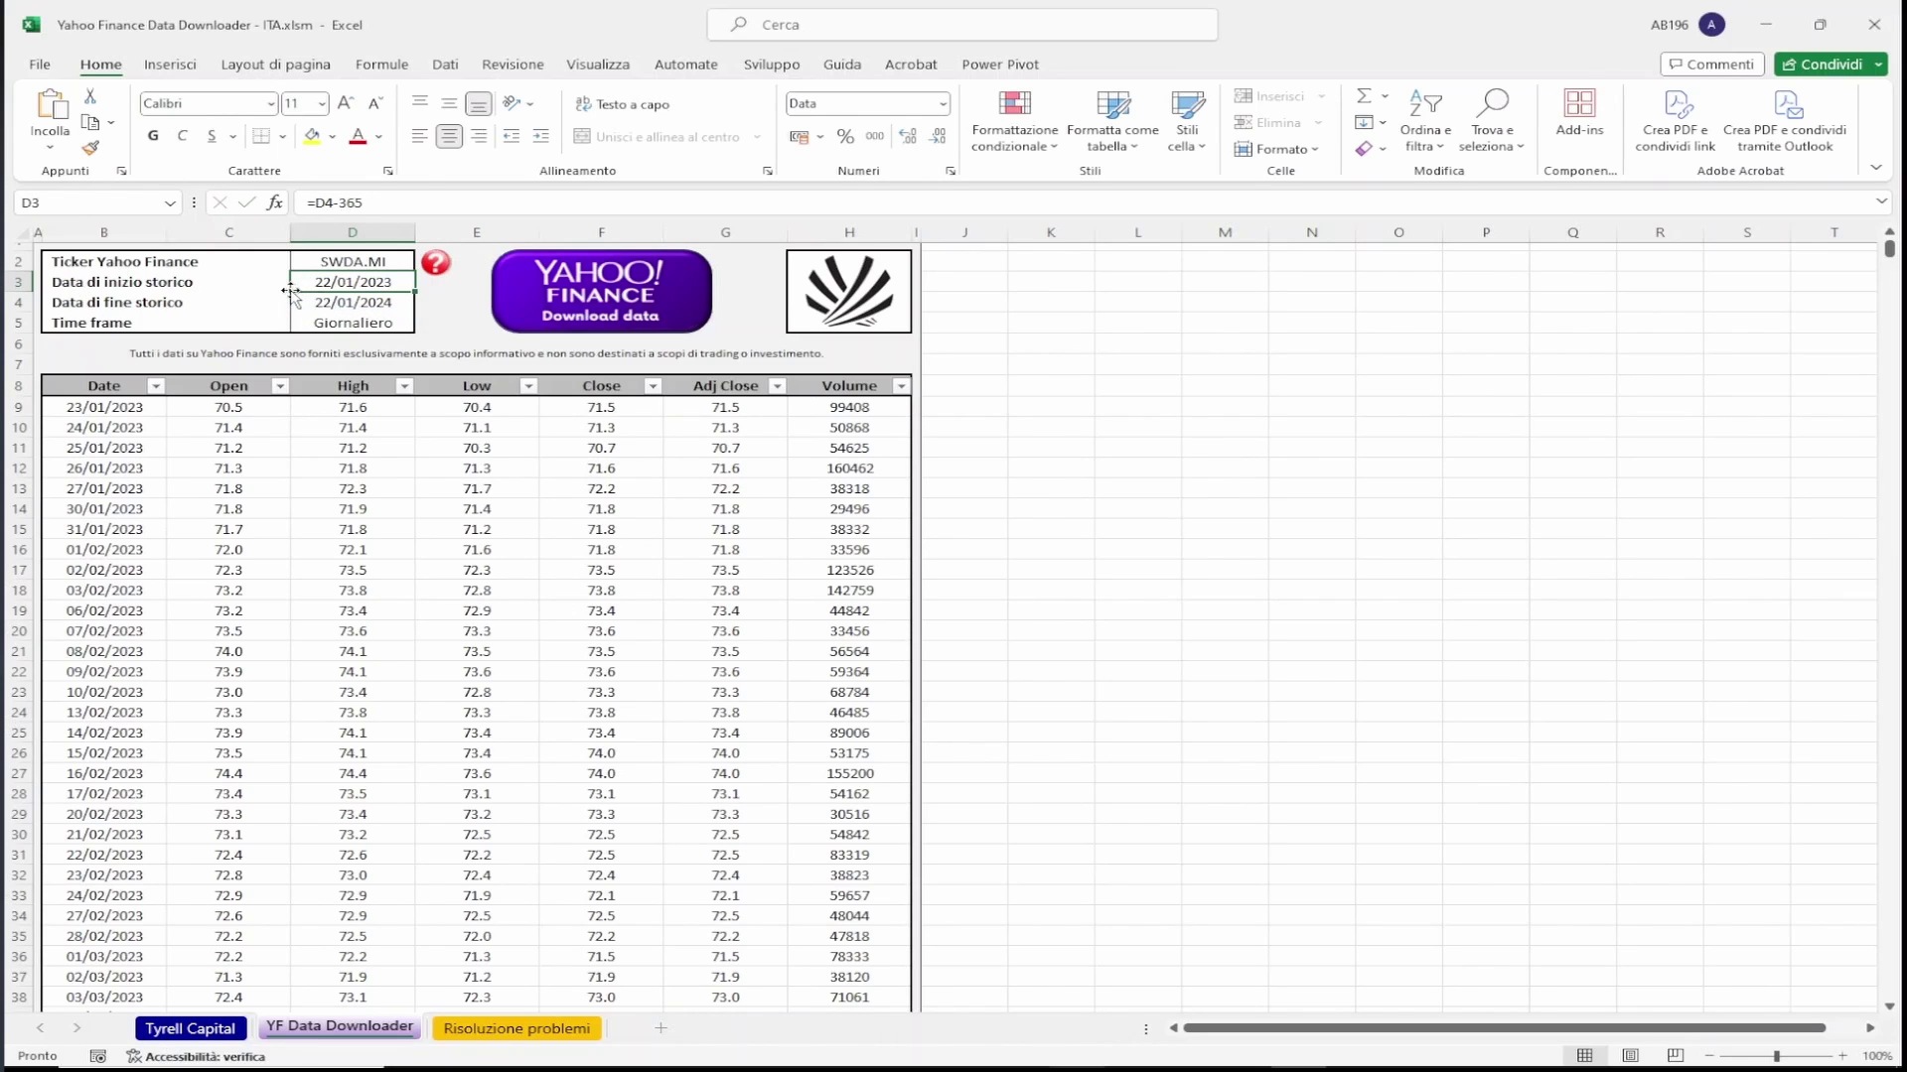
Review the time frame options in D5, keep Giornaliero and download the SWDA.MI data again
left_click(296, 319)
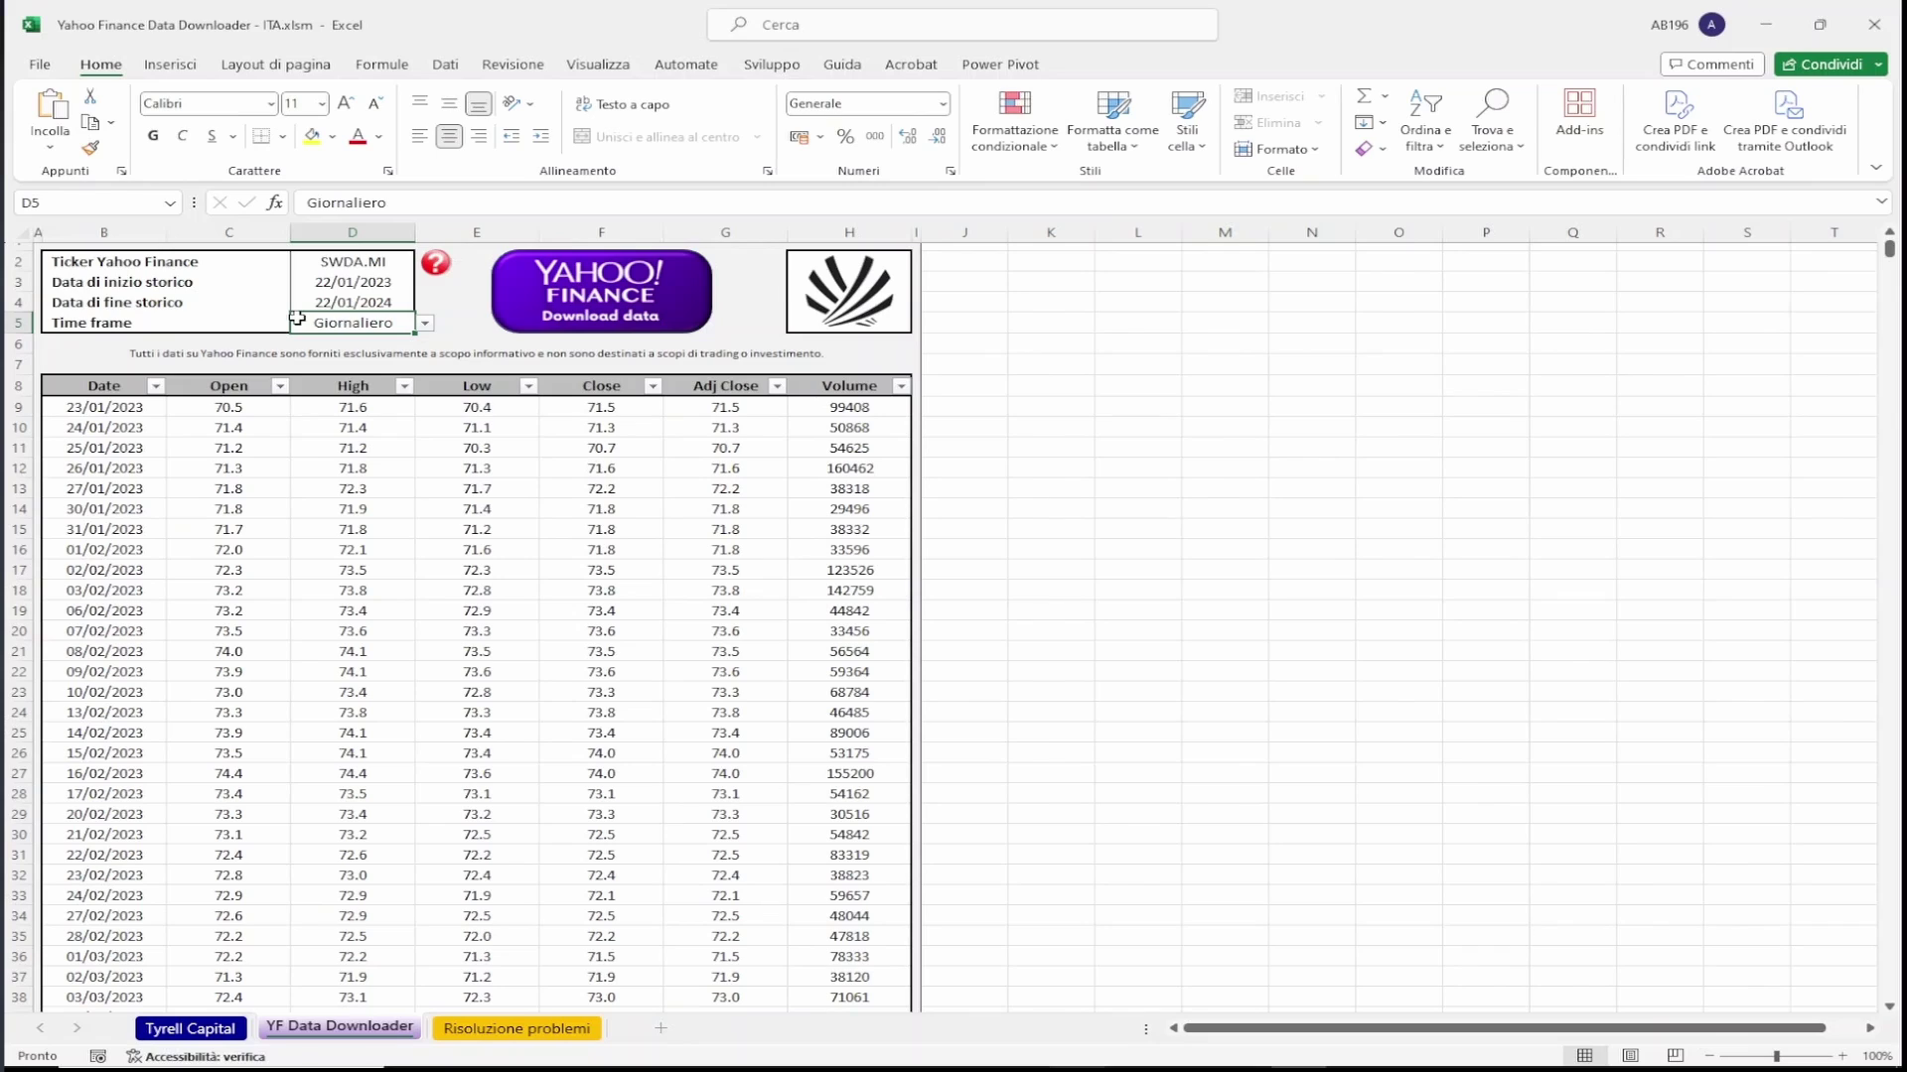
left_click(425, 325)
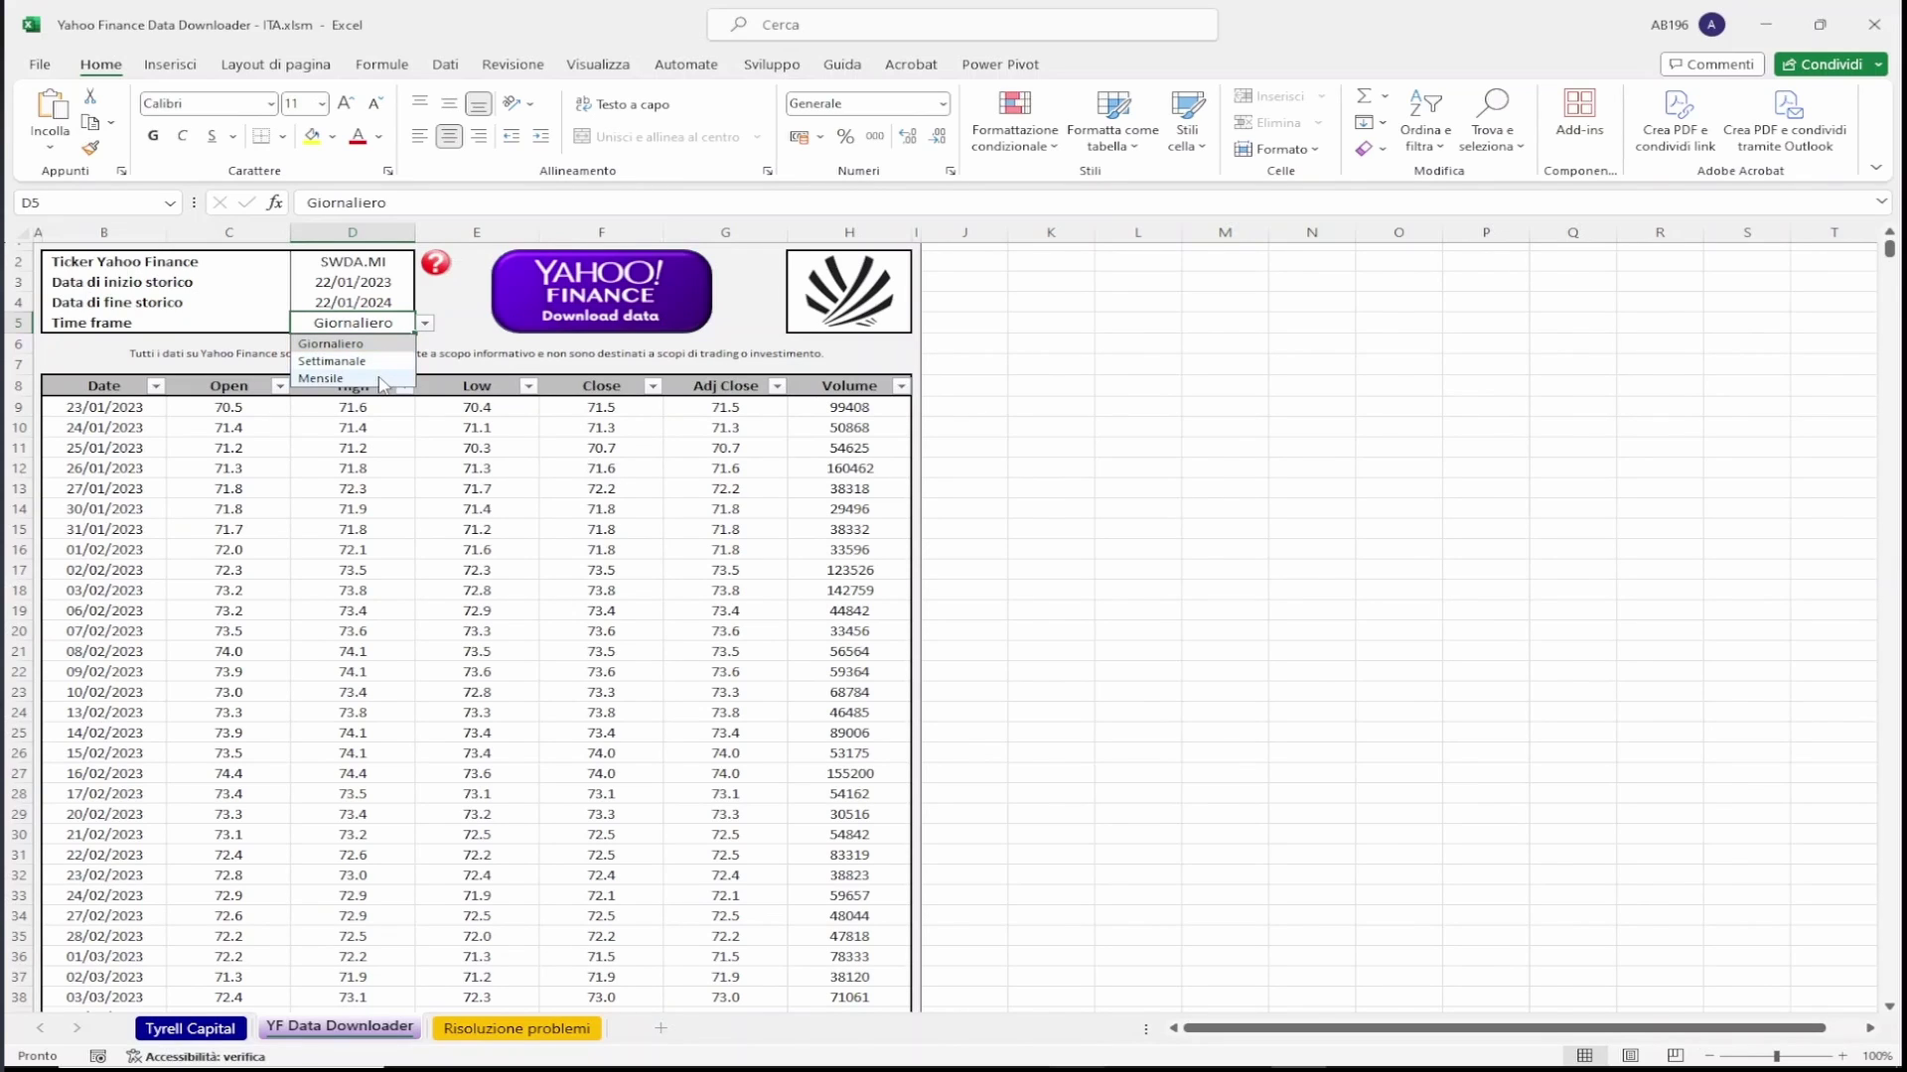
left_click(425, 325)
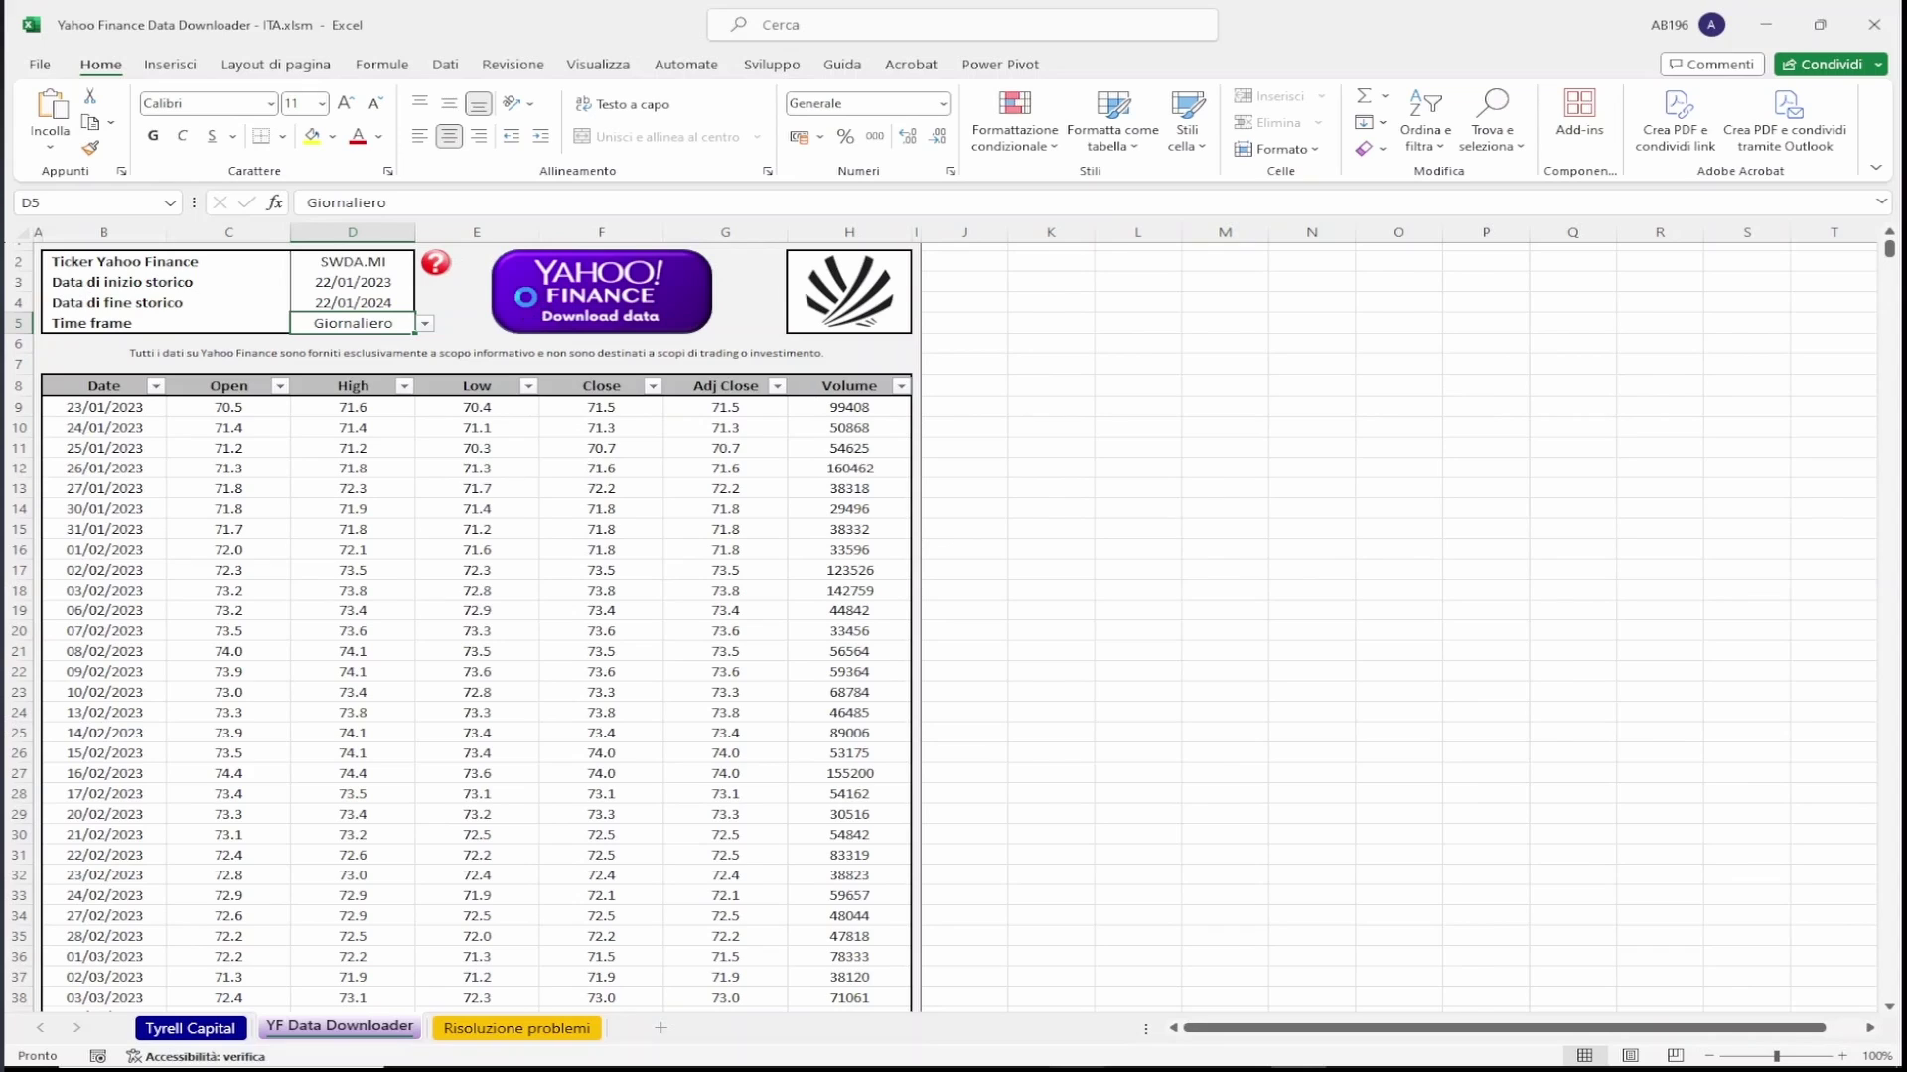
left_click(524, 298)
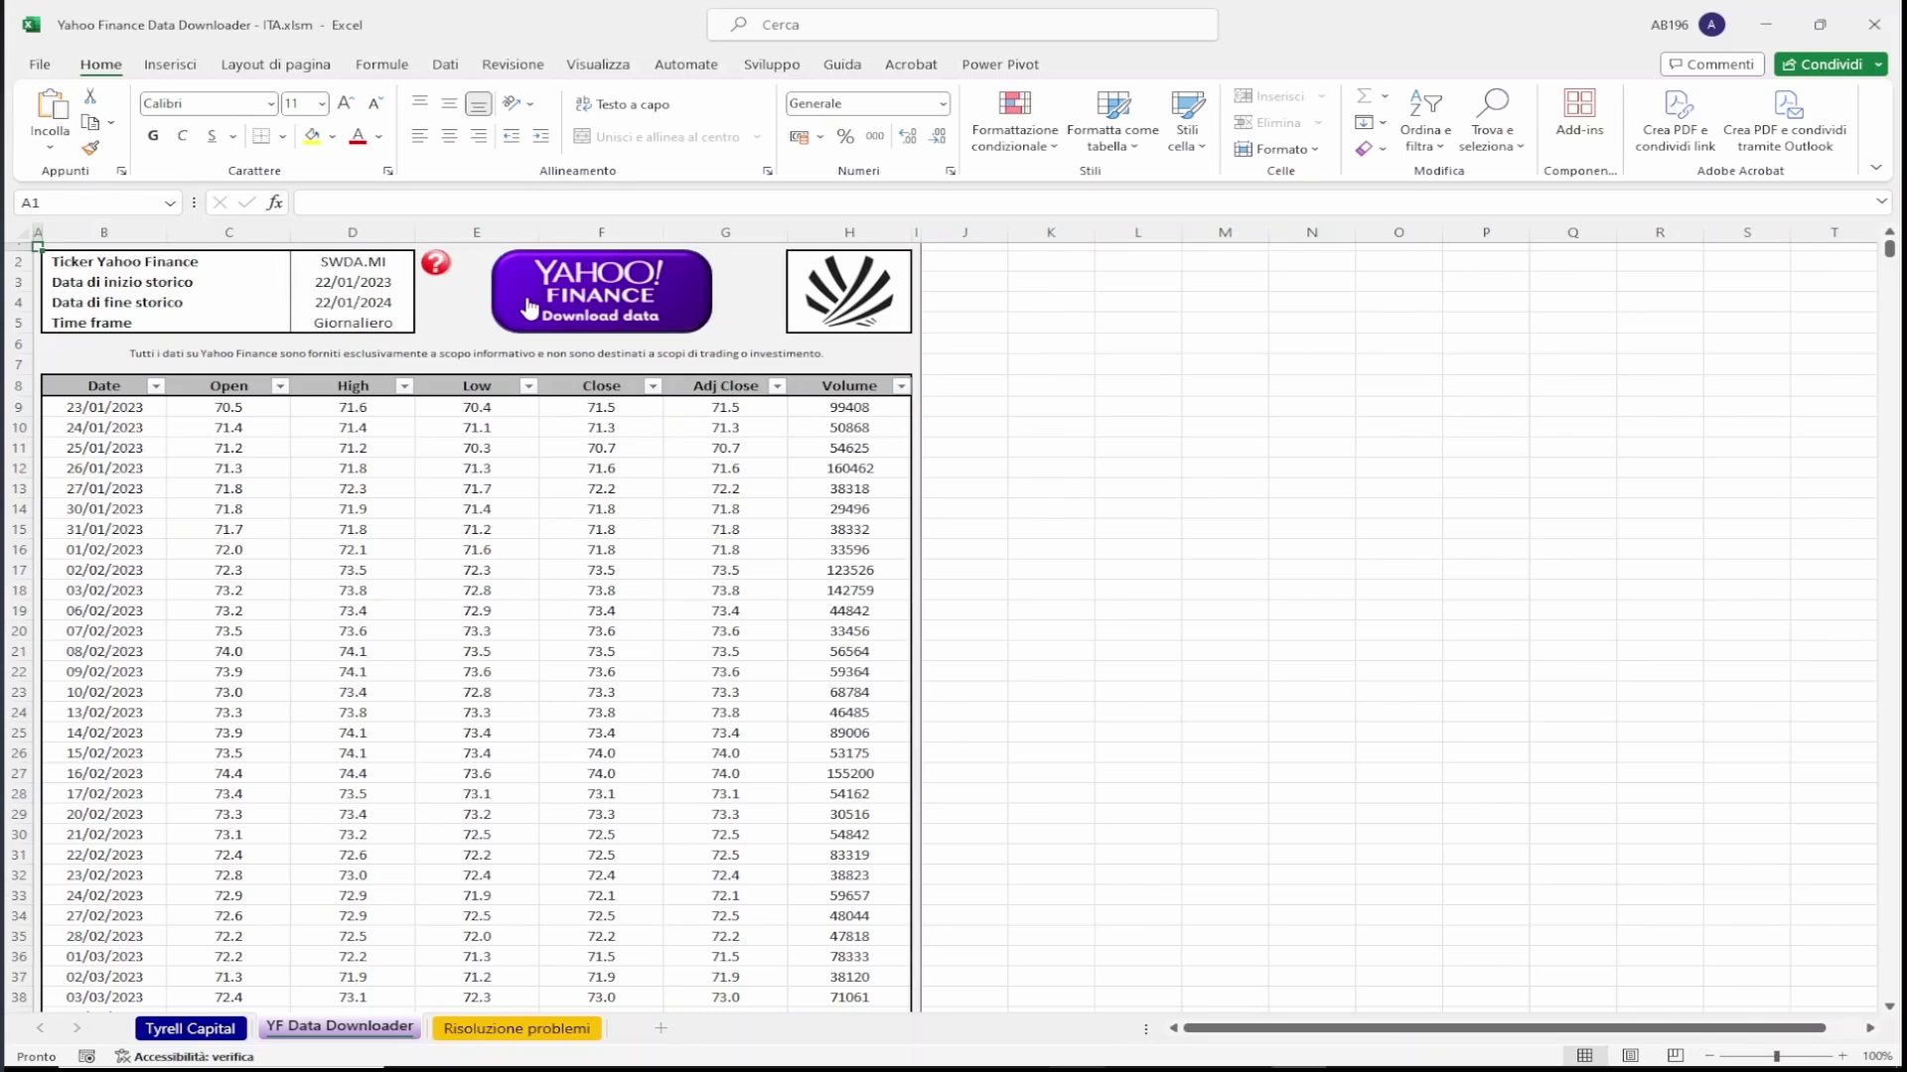
Review the downloaded table's column headers one by one, from Date, Open, High and Low through Close, Adj Close and Volume
left_click(117, 386)
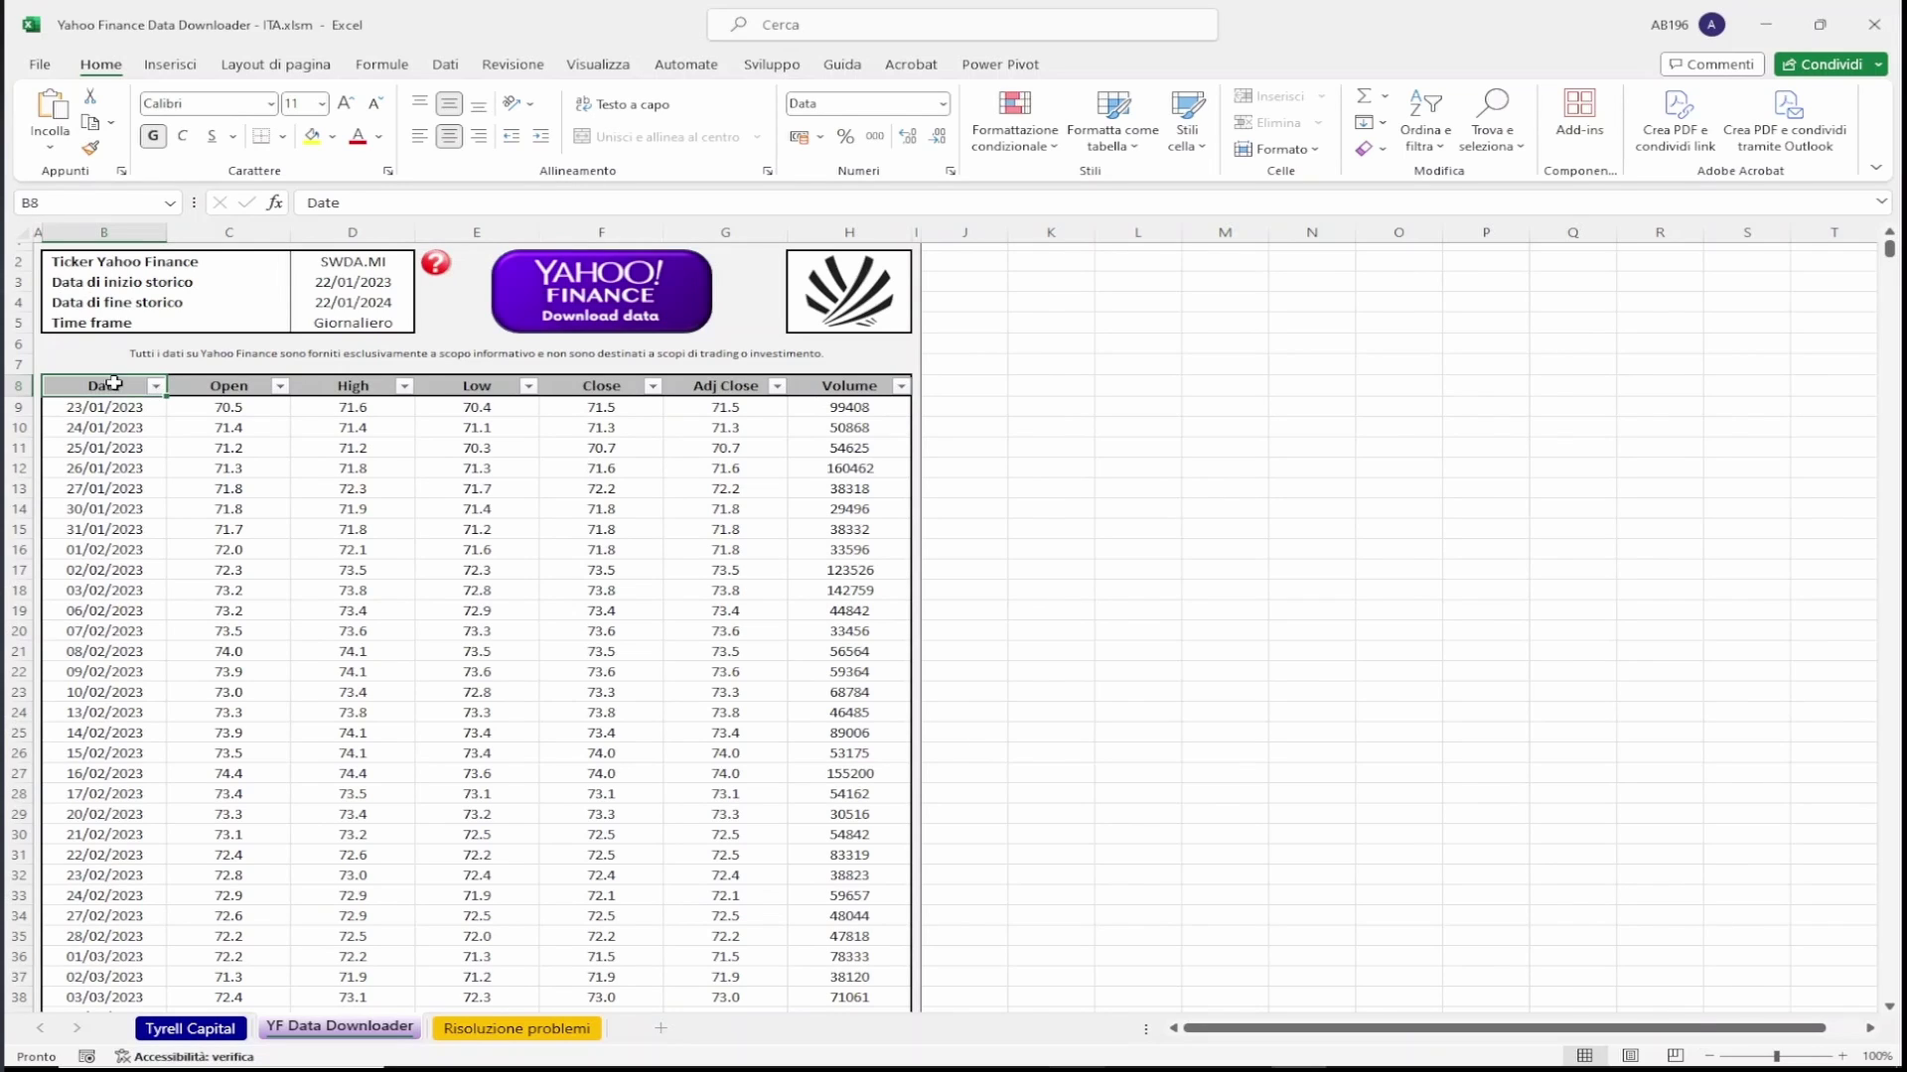
left_click(256, 387)
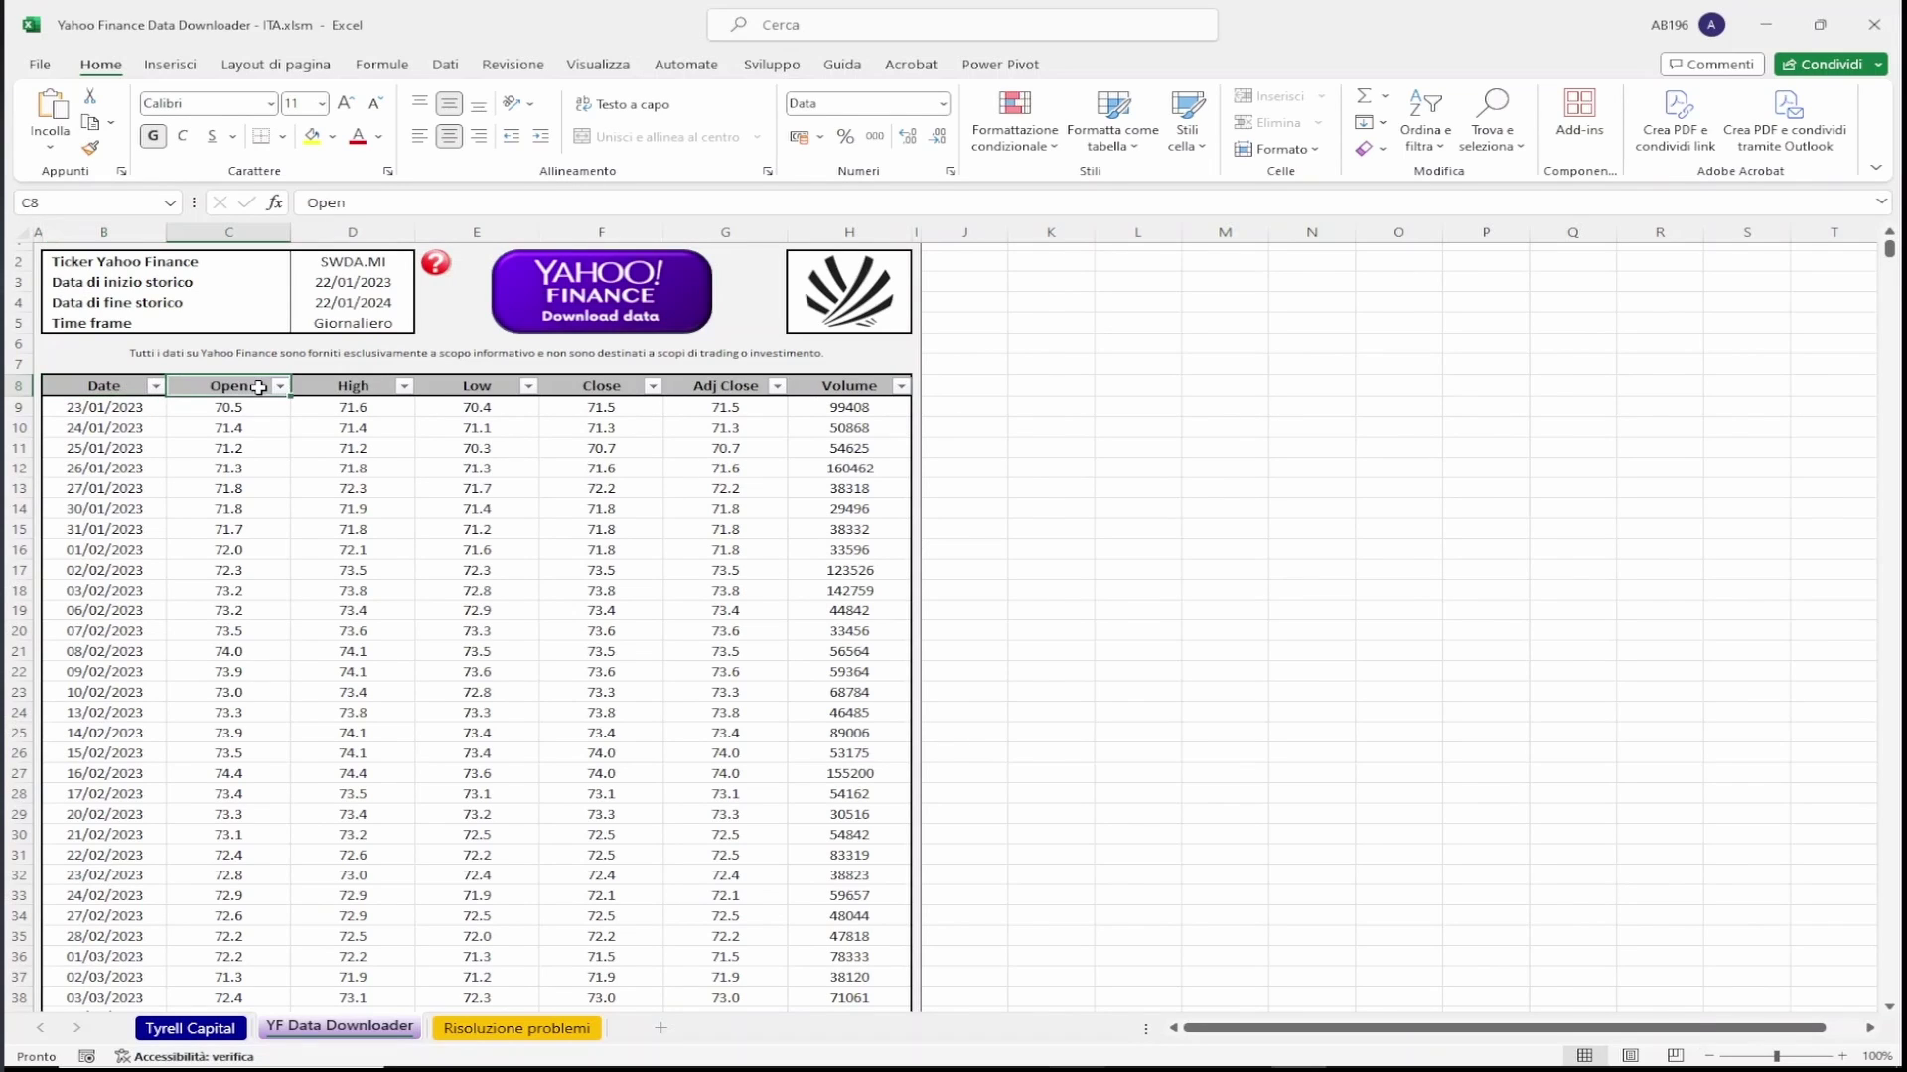
left_click(369, 383)
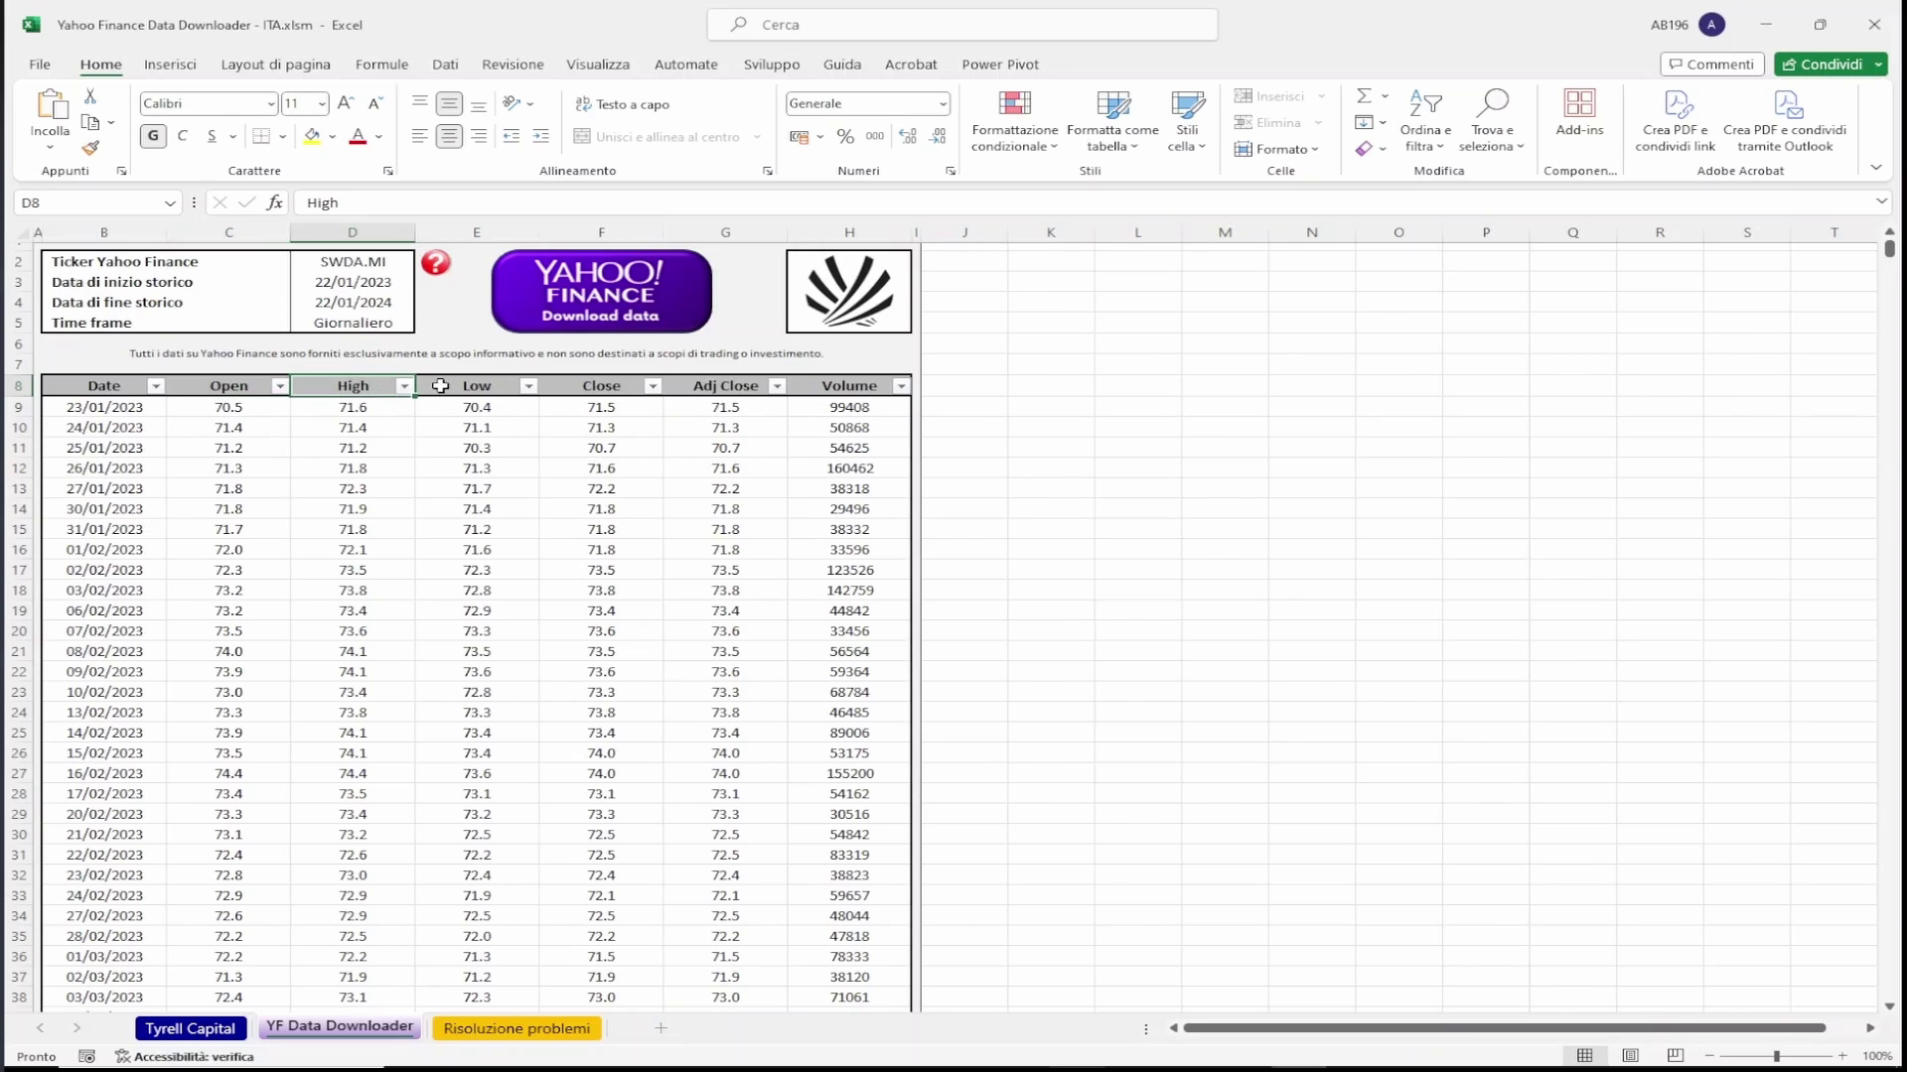
left_click(505, 387)
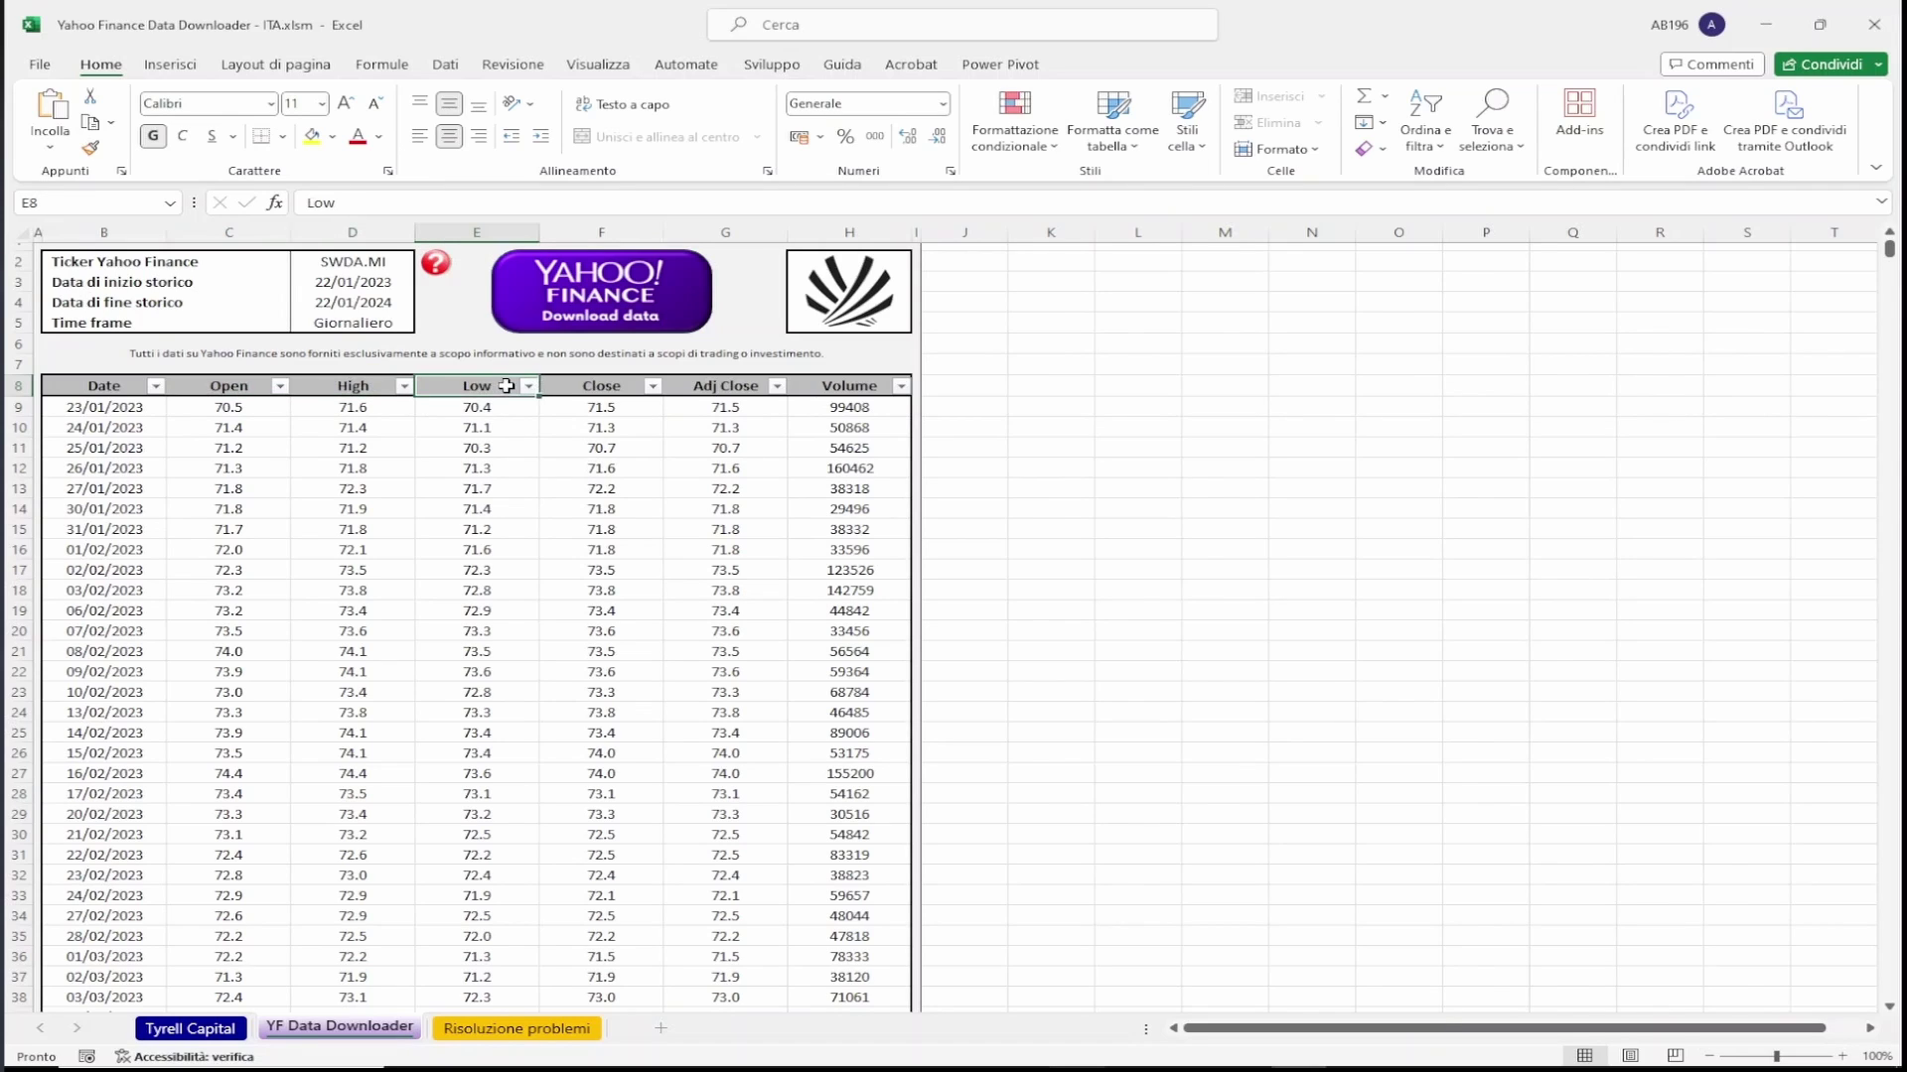
left_click(631, 386)
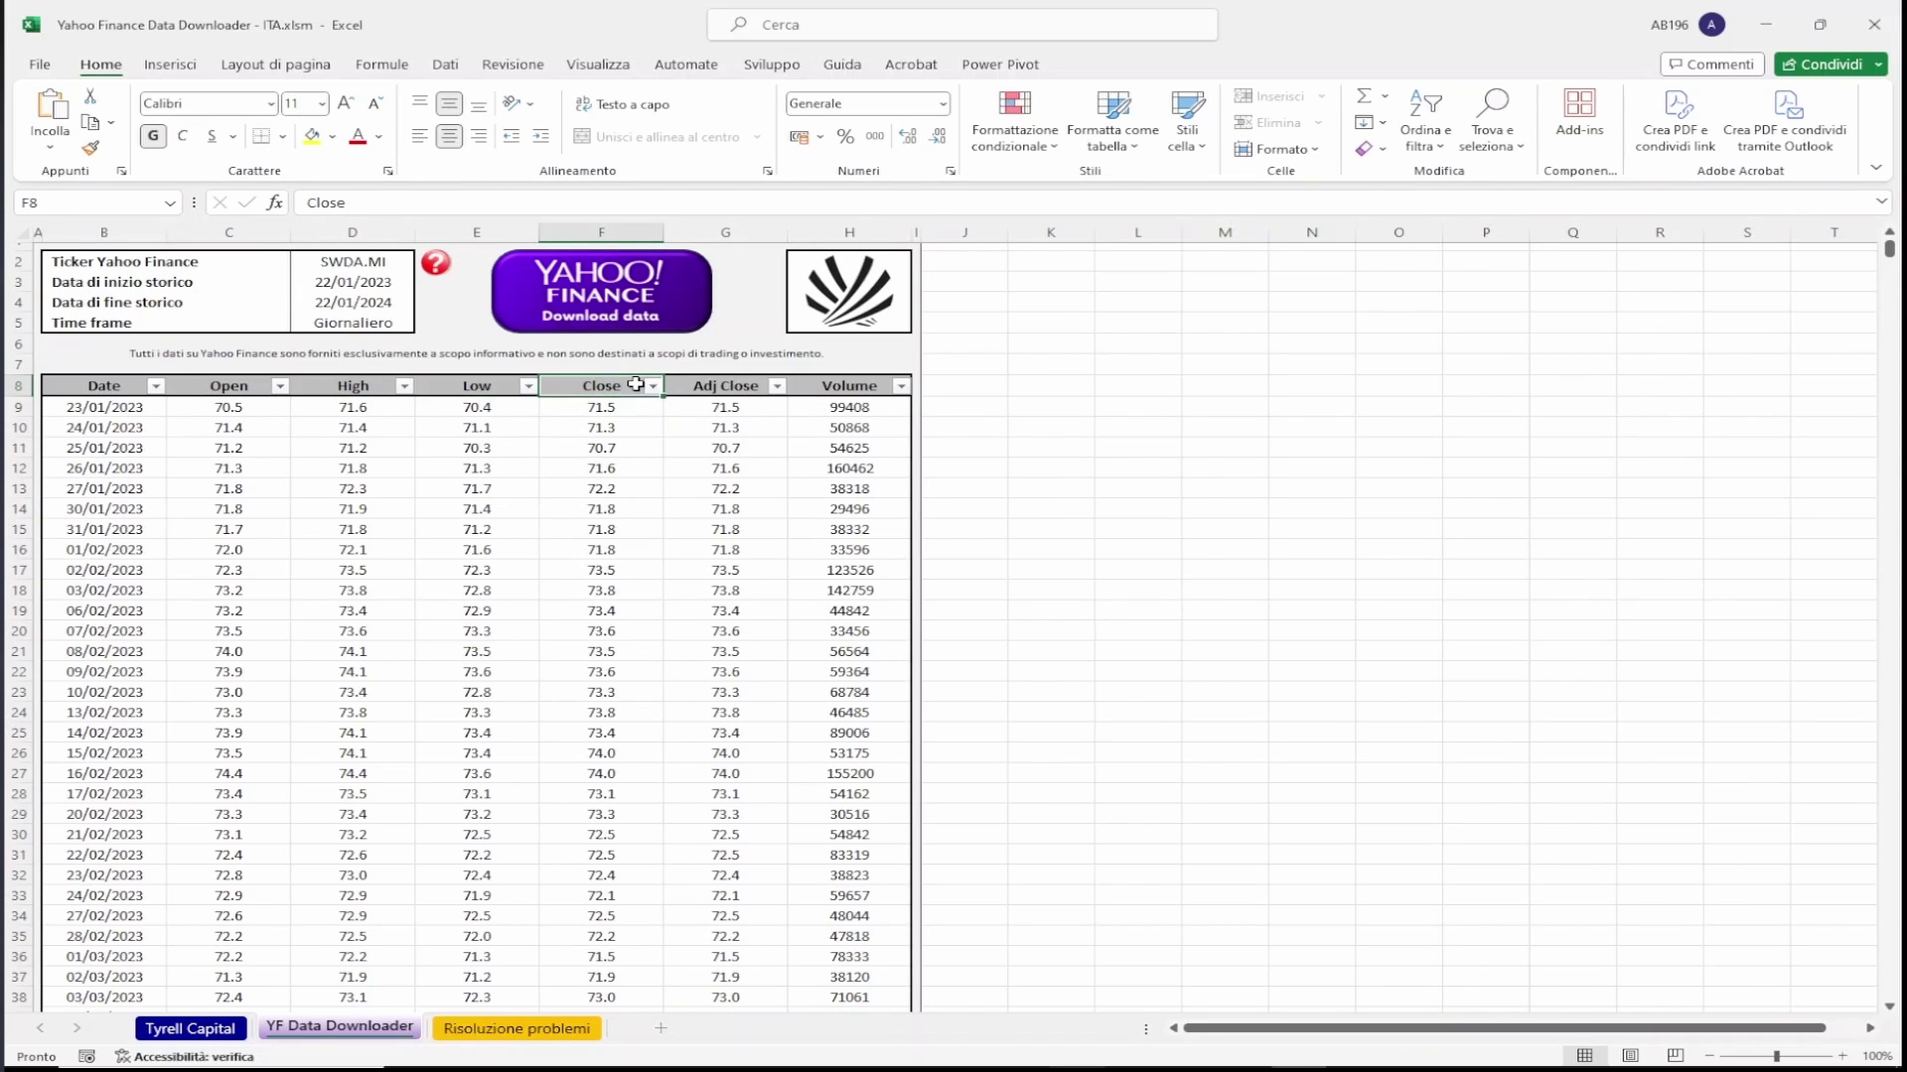
left_click(760, 386)
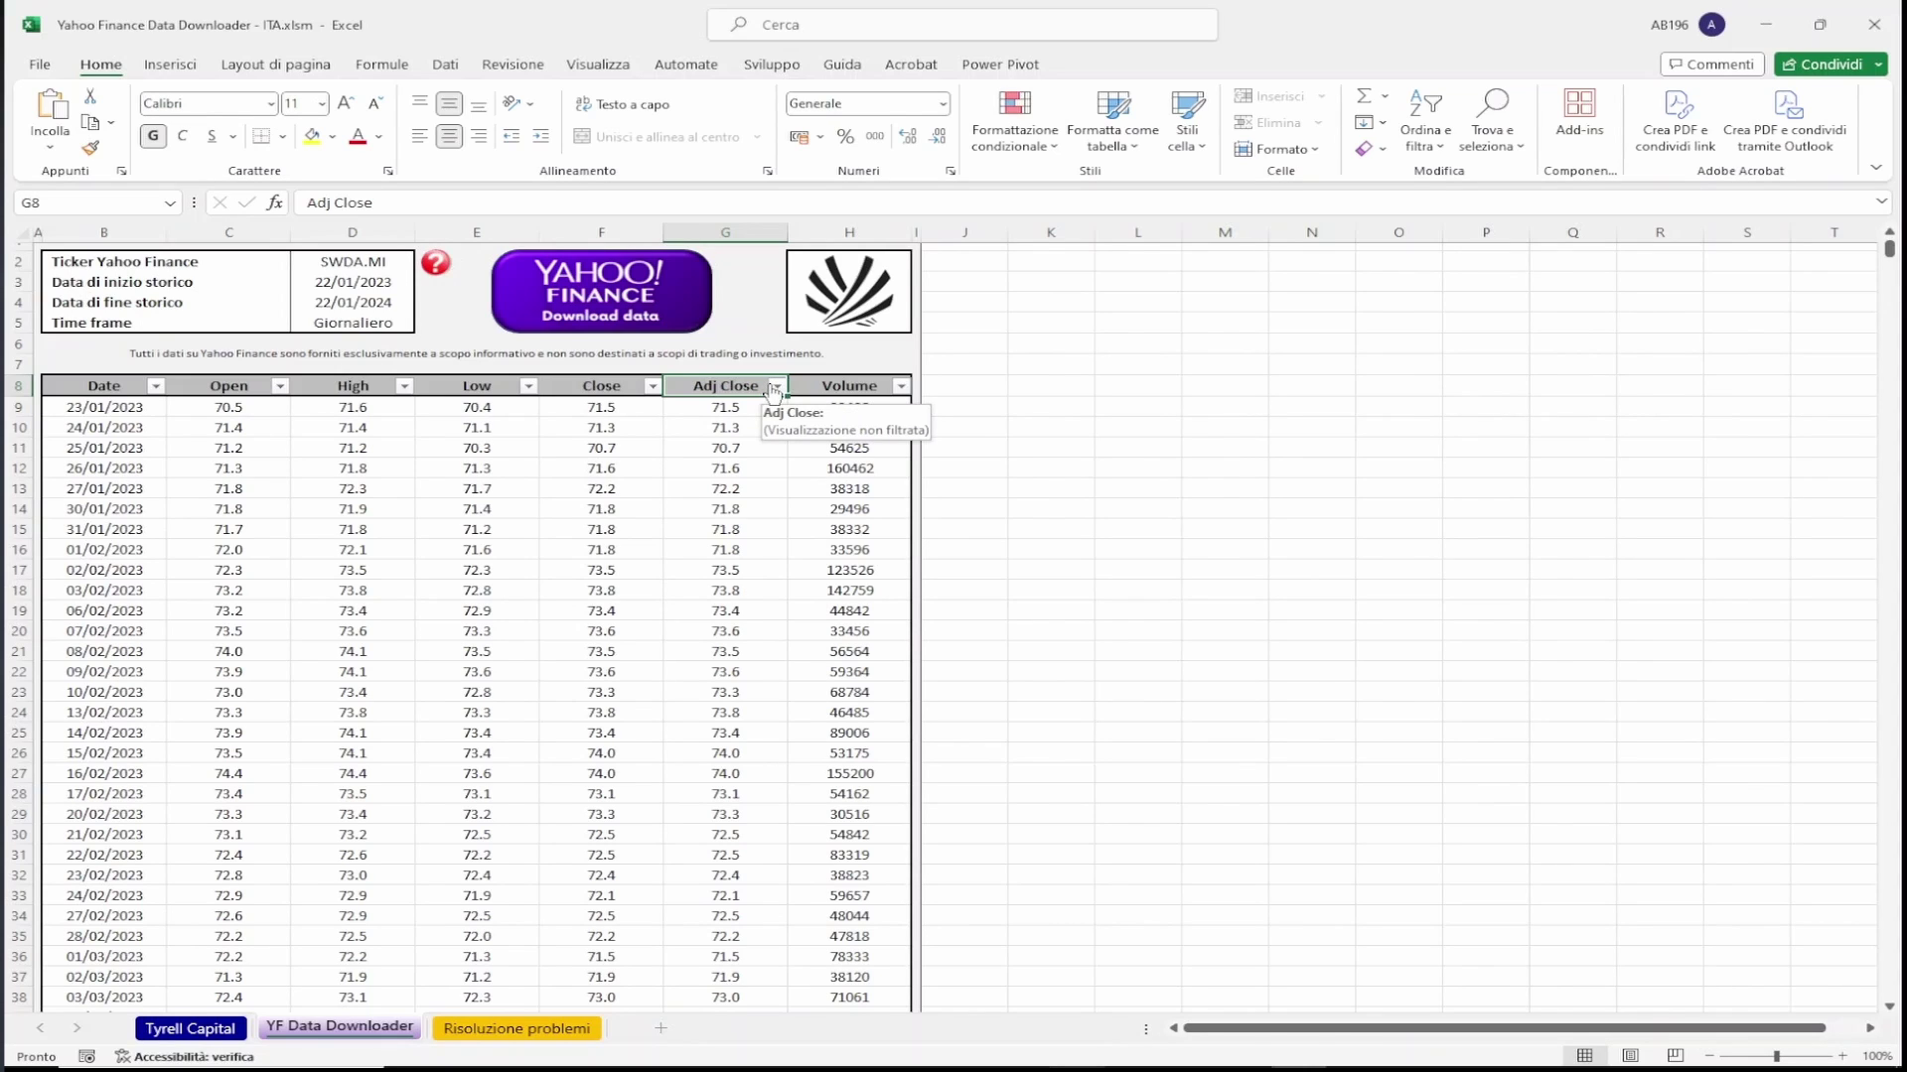
left_click(885, 387)
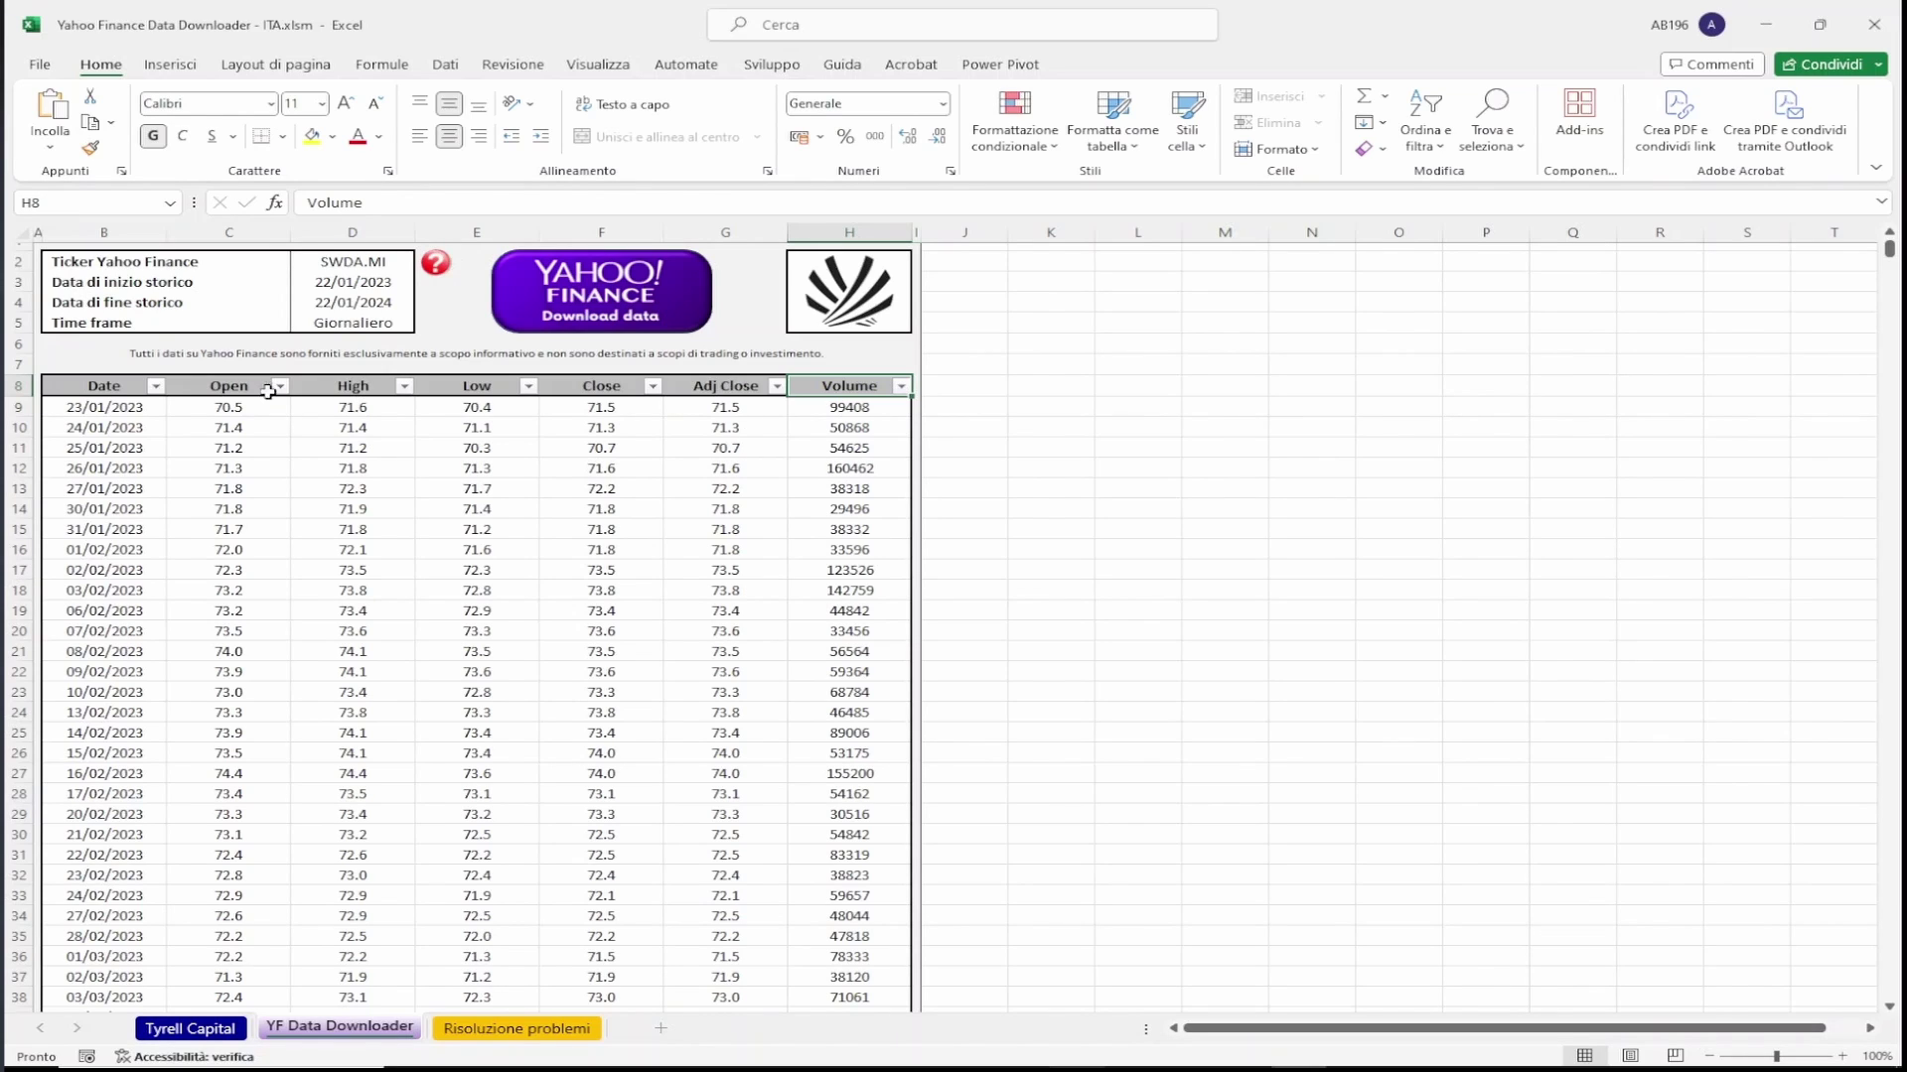
Try to exclude the 2024 rows with the filter on the Date column
left_click(158, 388)
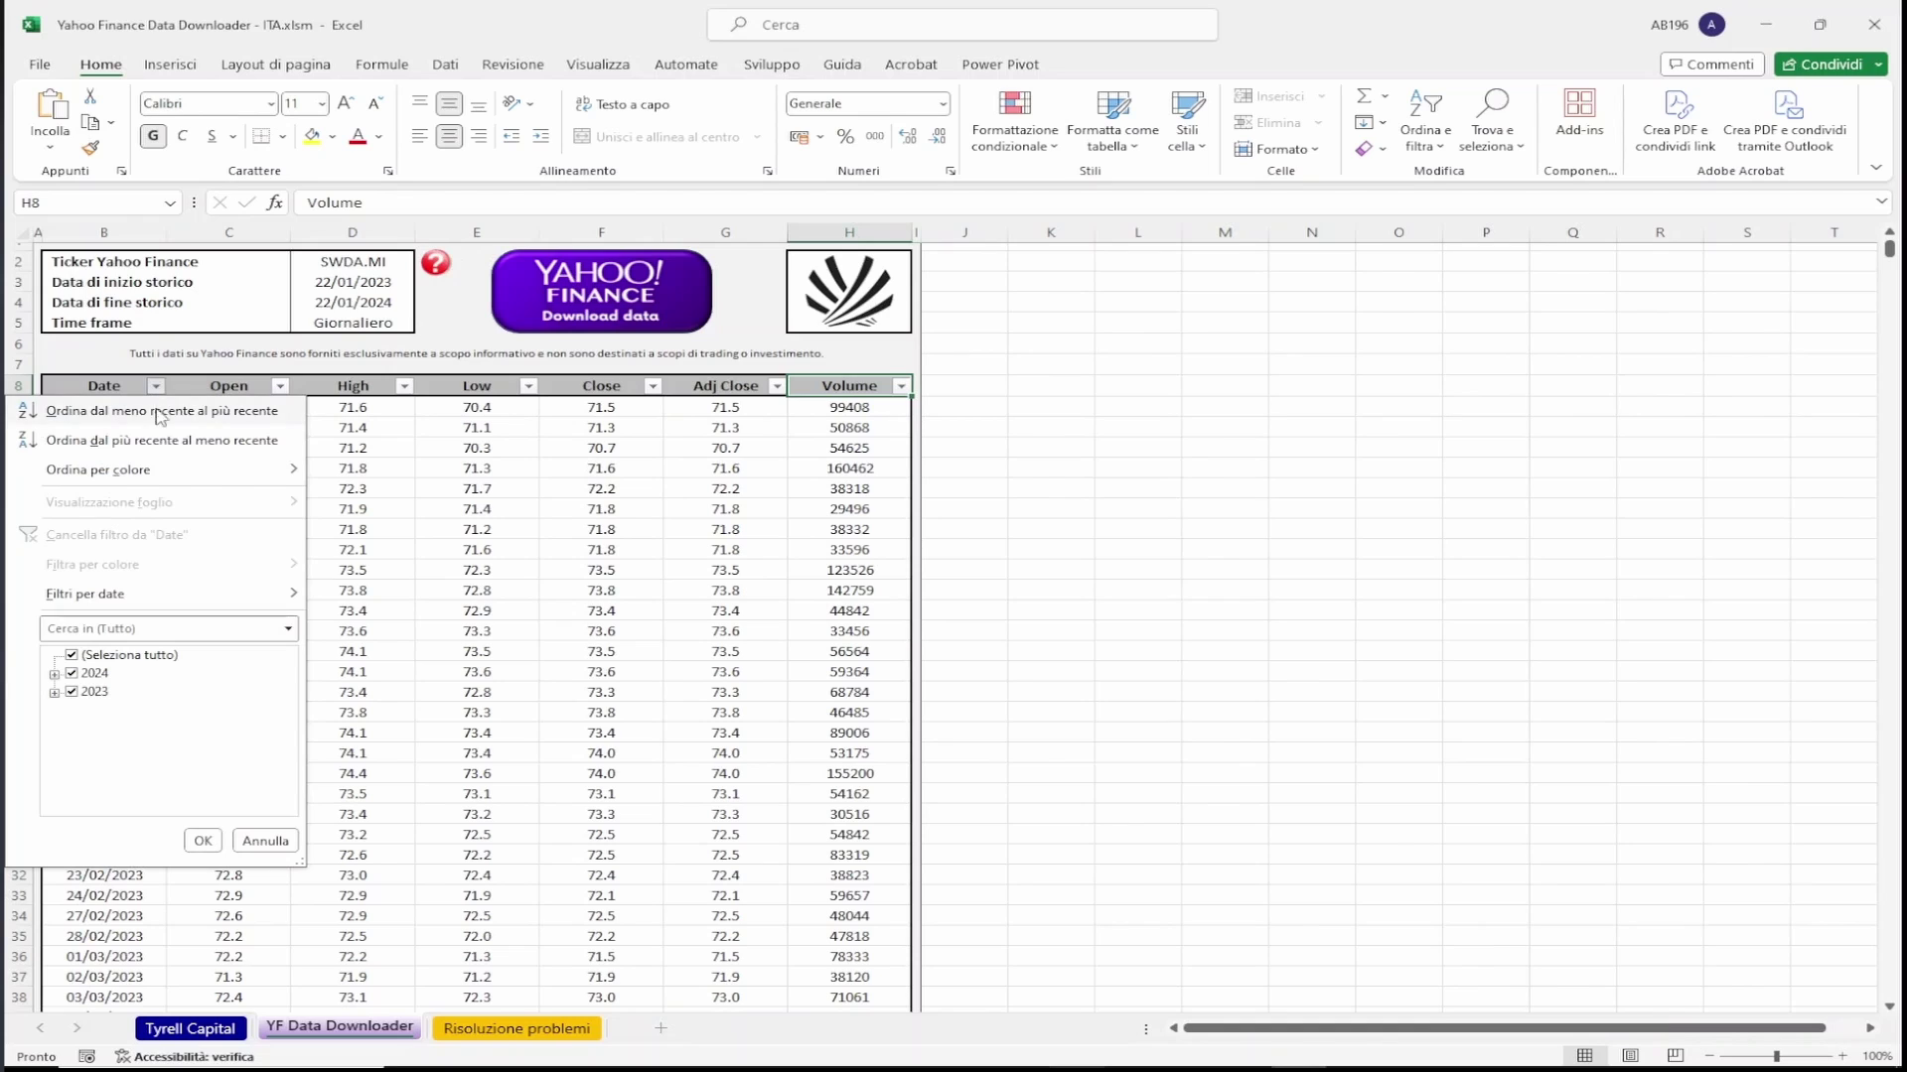
left_click(95, 673)
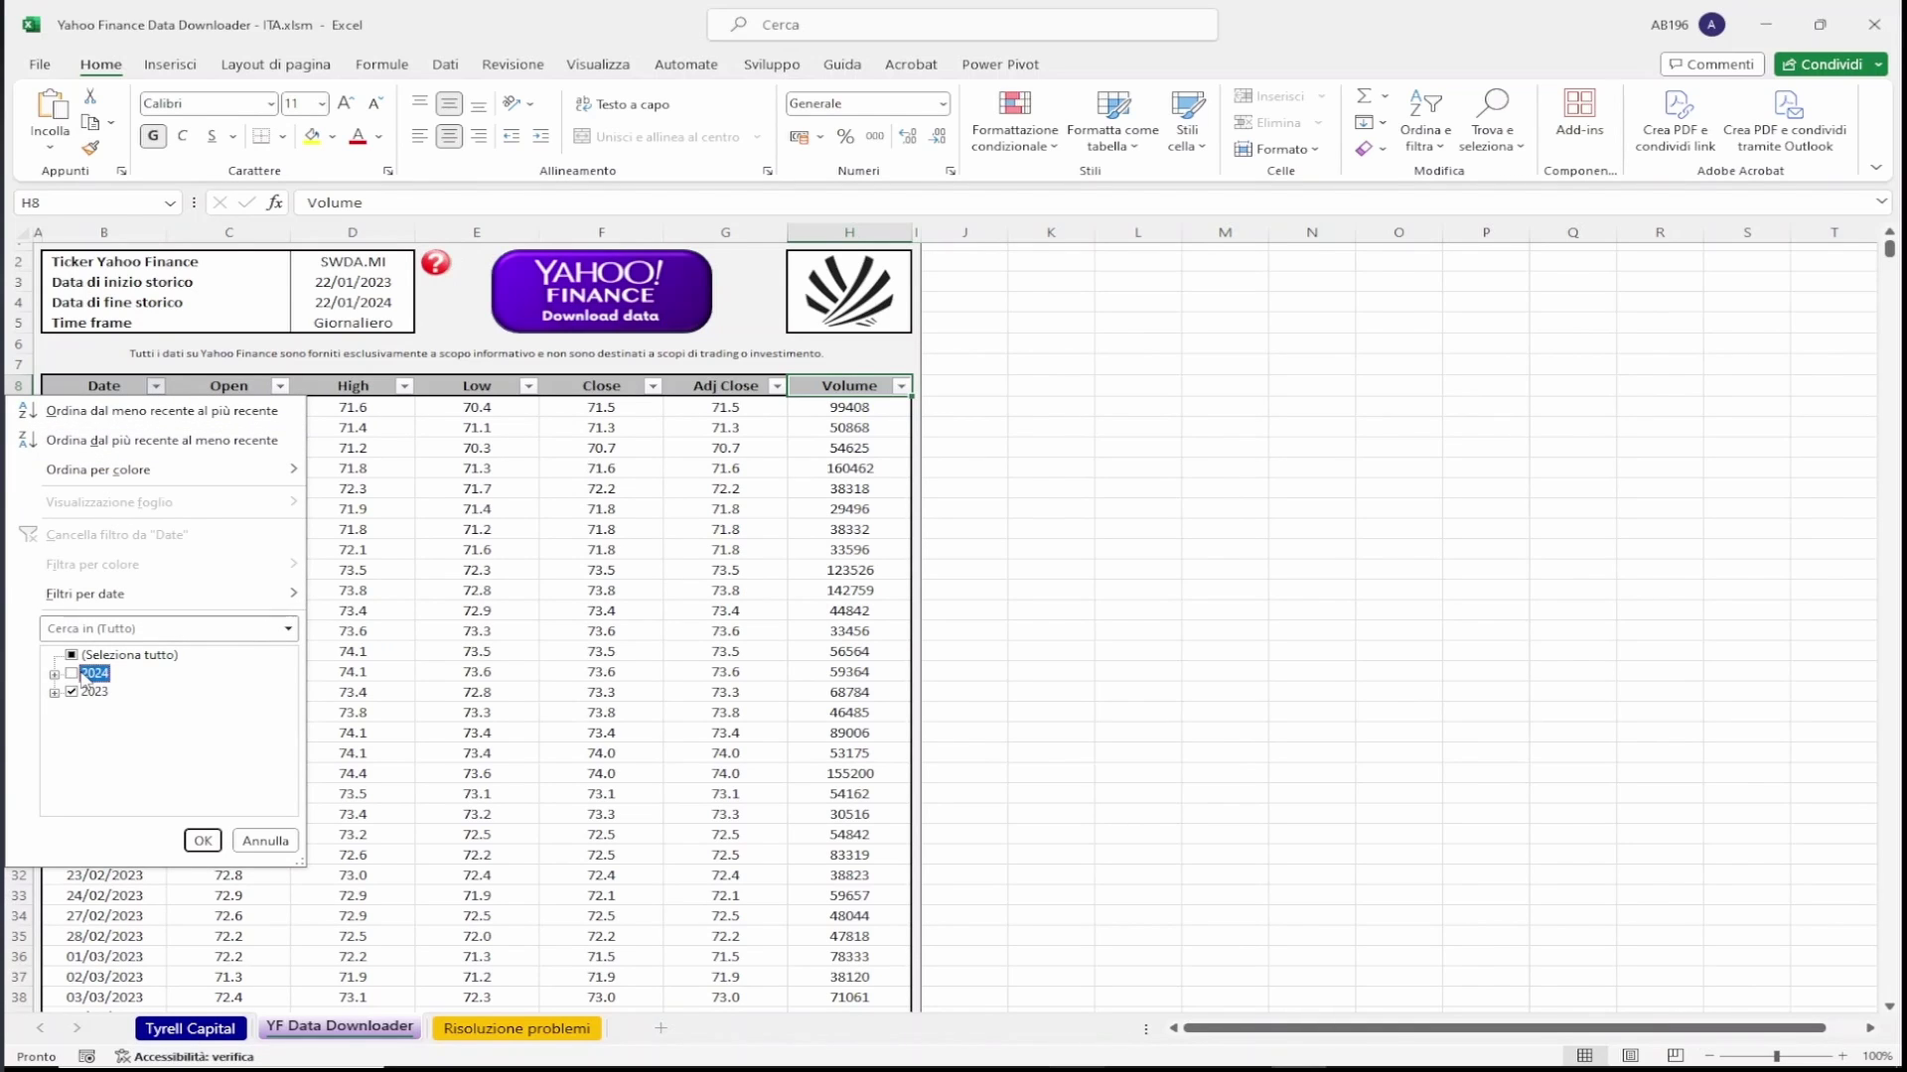
left_click(203, 841)
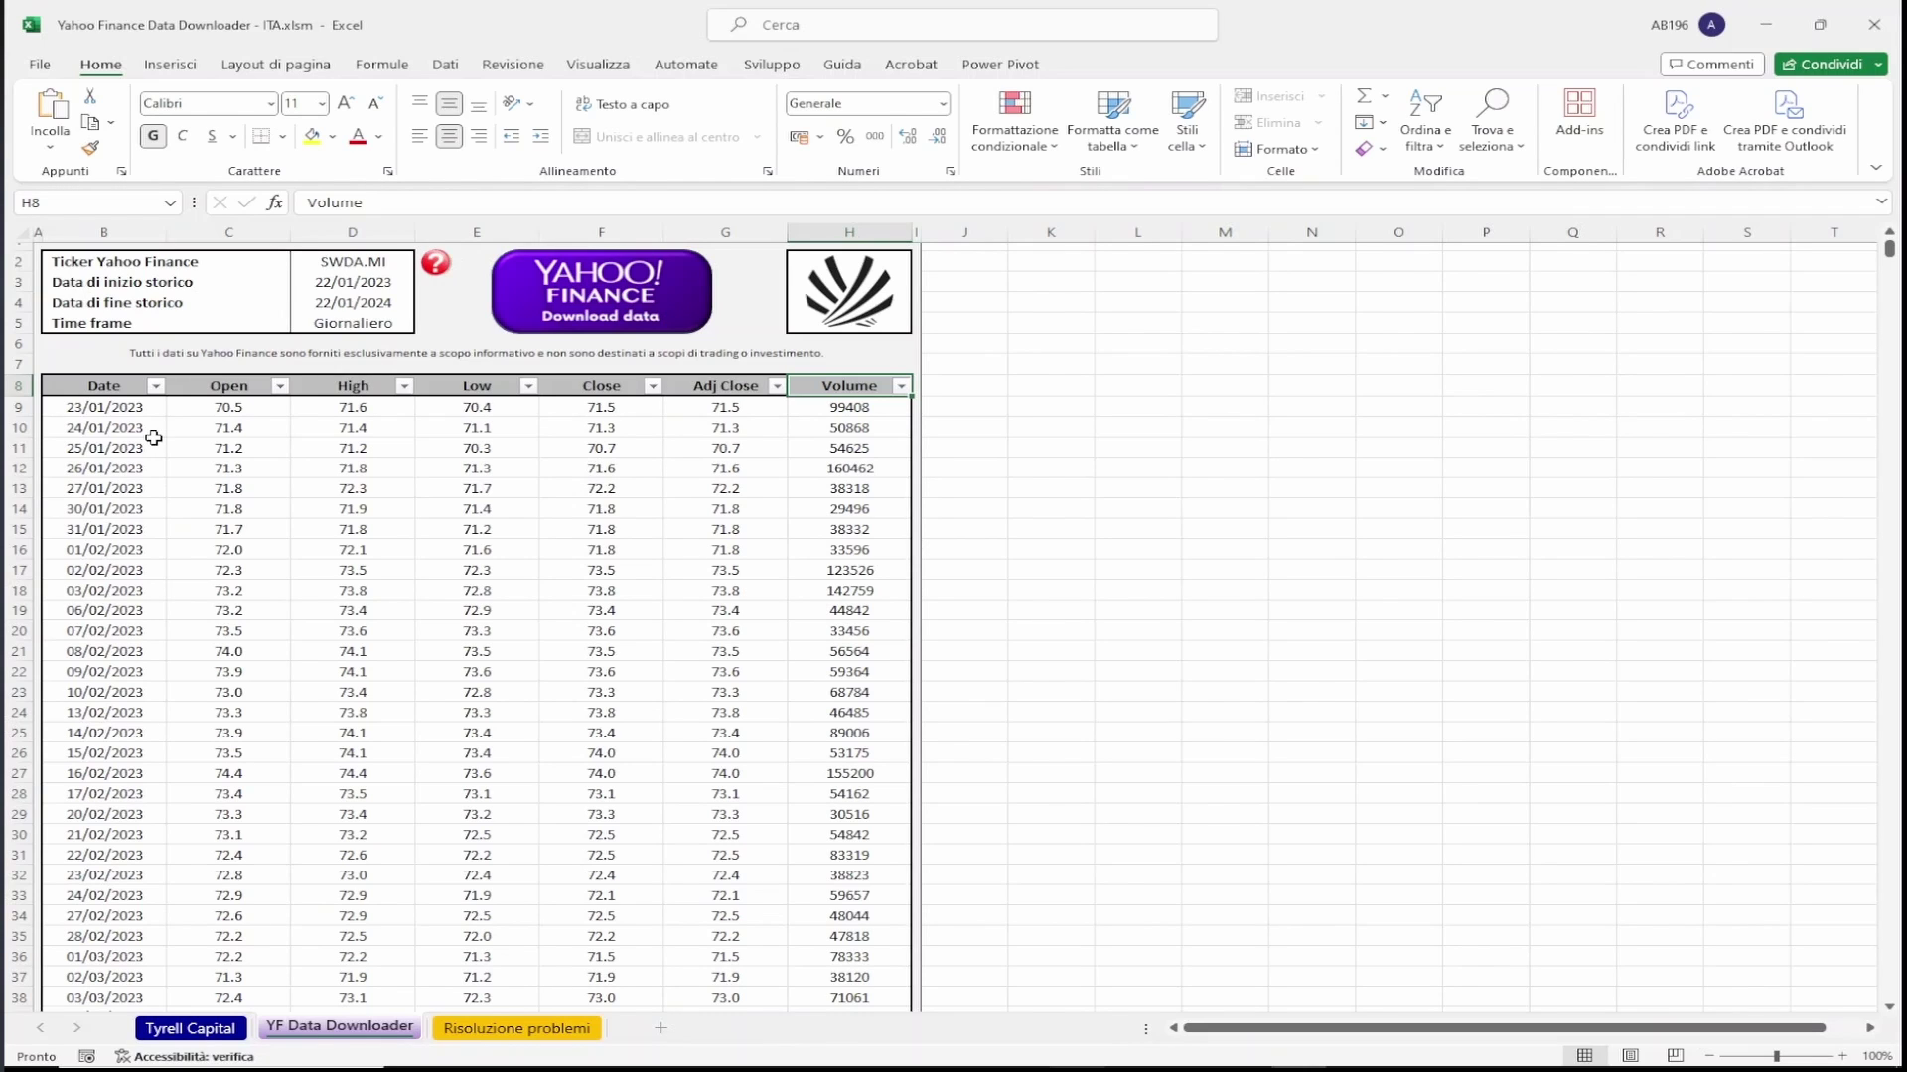
Insert a line chart of the Close prices against the dates in rows 9 to 29 and place it beside the data table
mouse_move(118, 407)
left_mouse_down()
mouse_move(199, 407)
mouse_move(822, 756)
mouse_move(853, 937)
left_mouse_up()
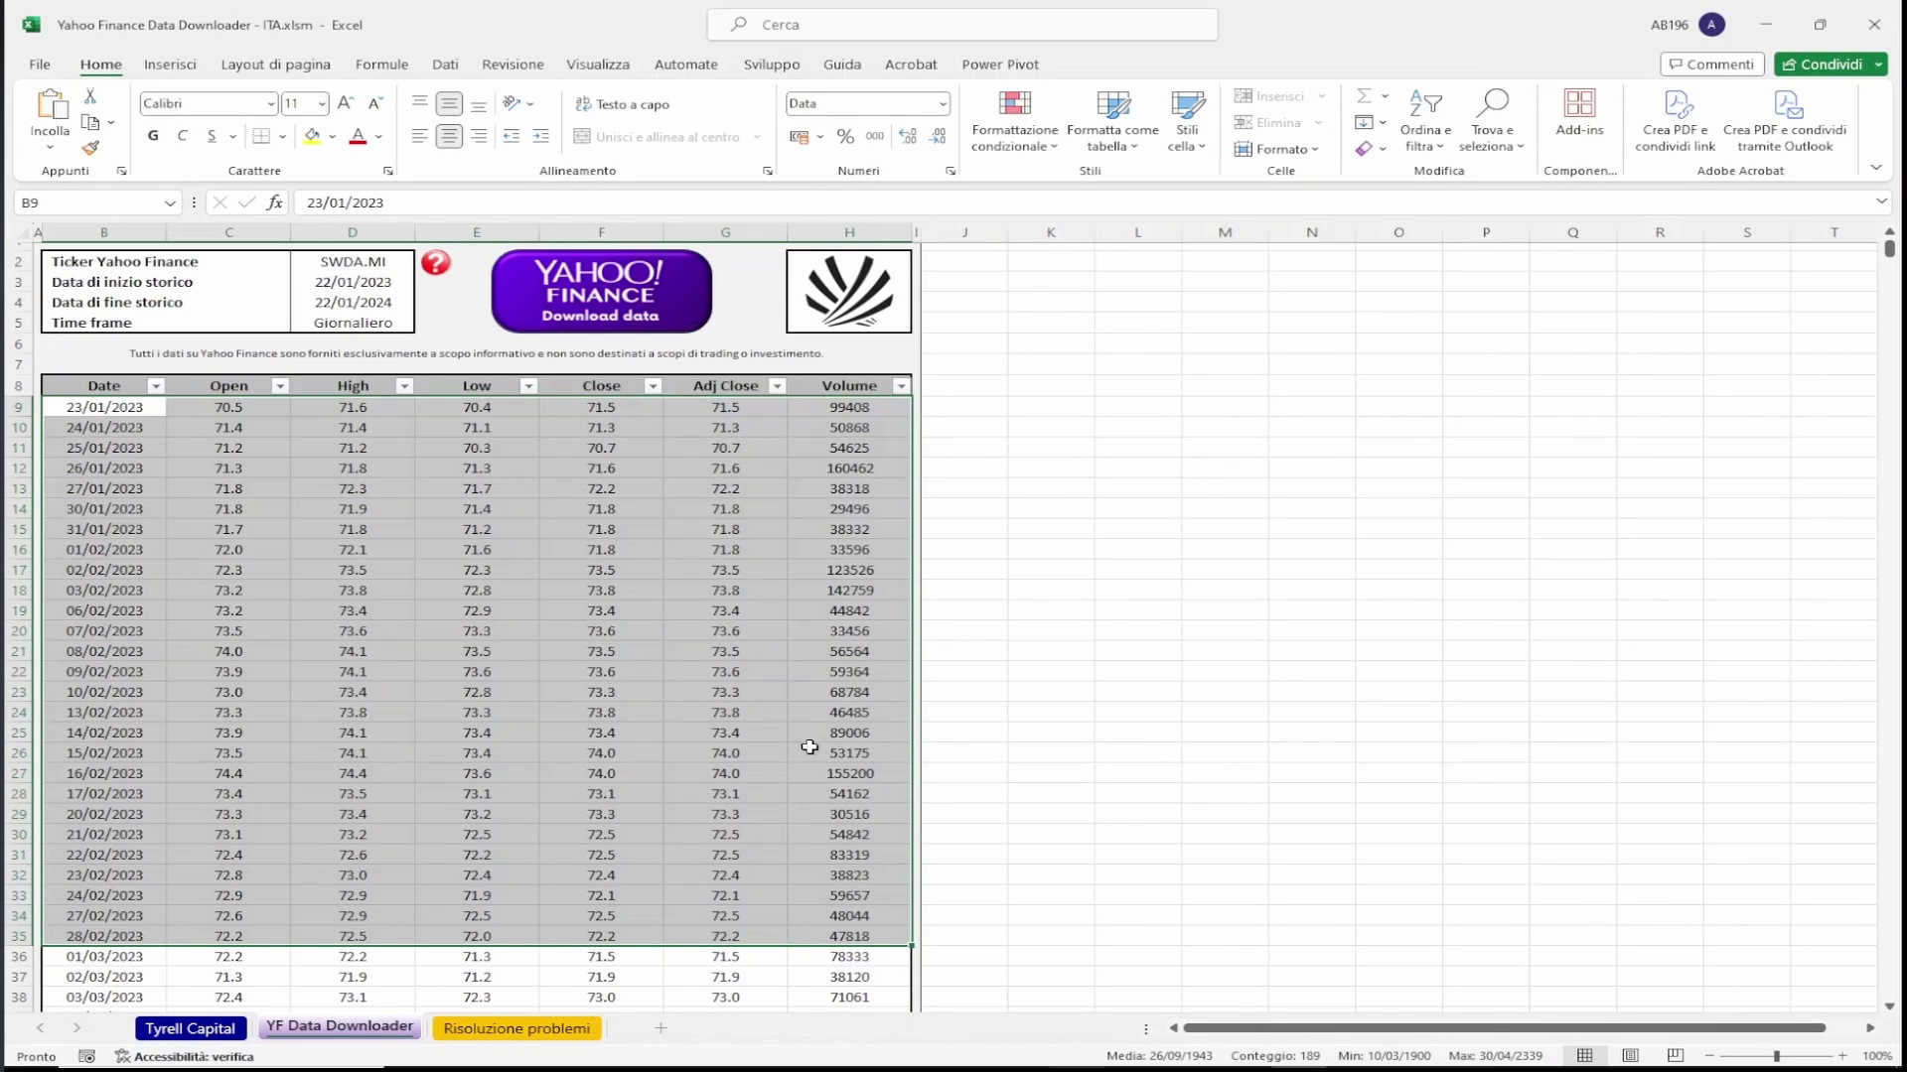
left_click_drag(137, 410, 109, 814)
left_click_drag(563, 412, 555, 817)
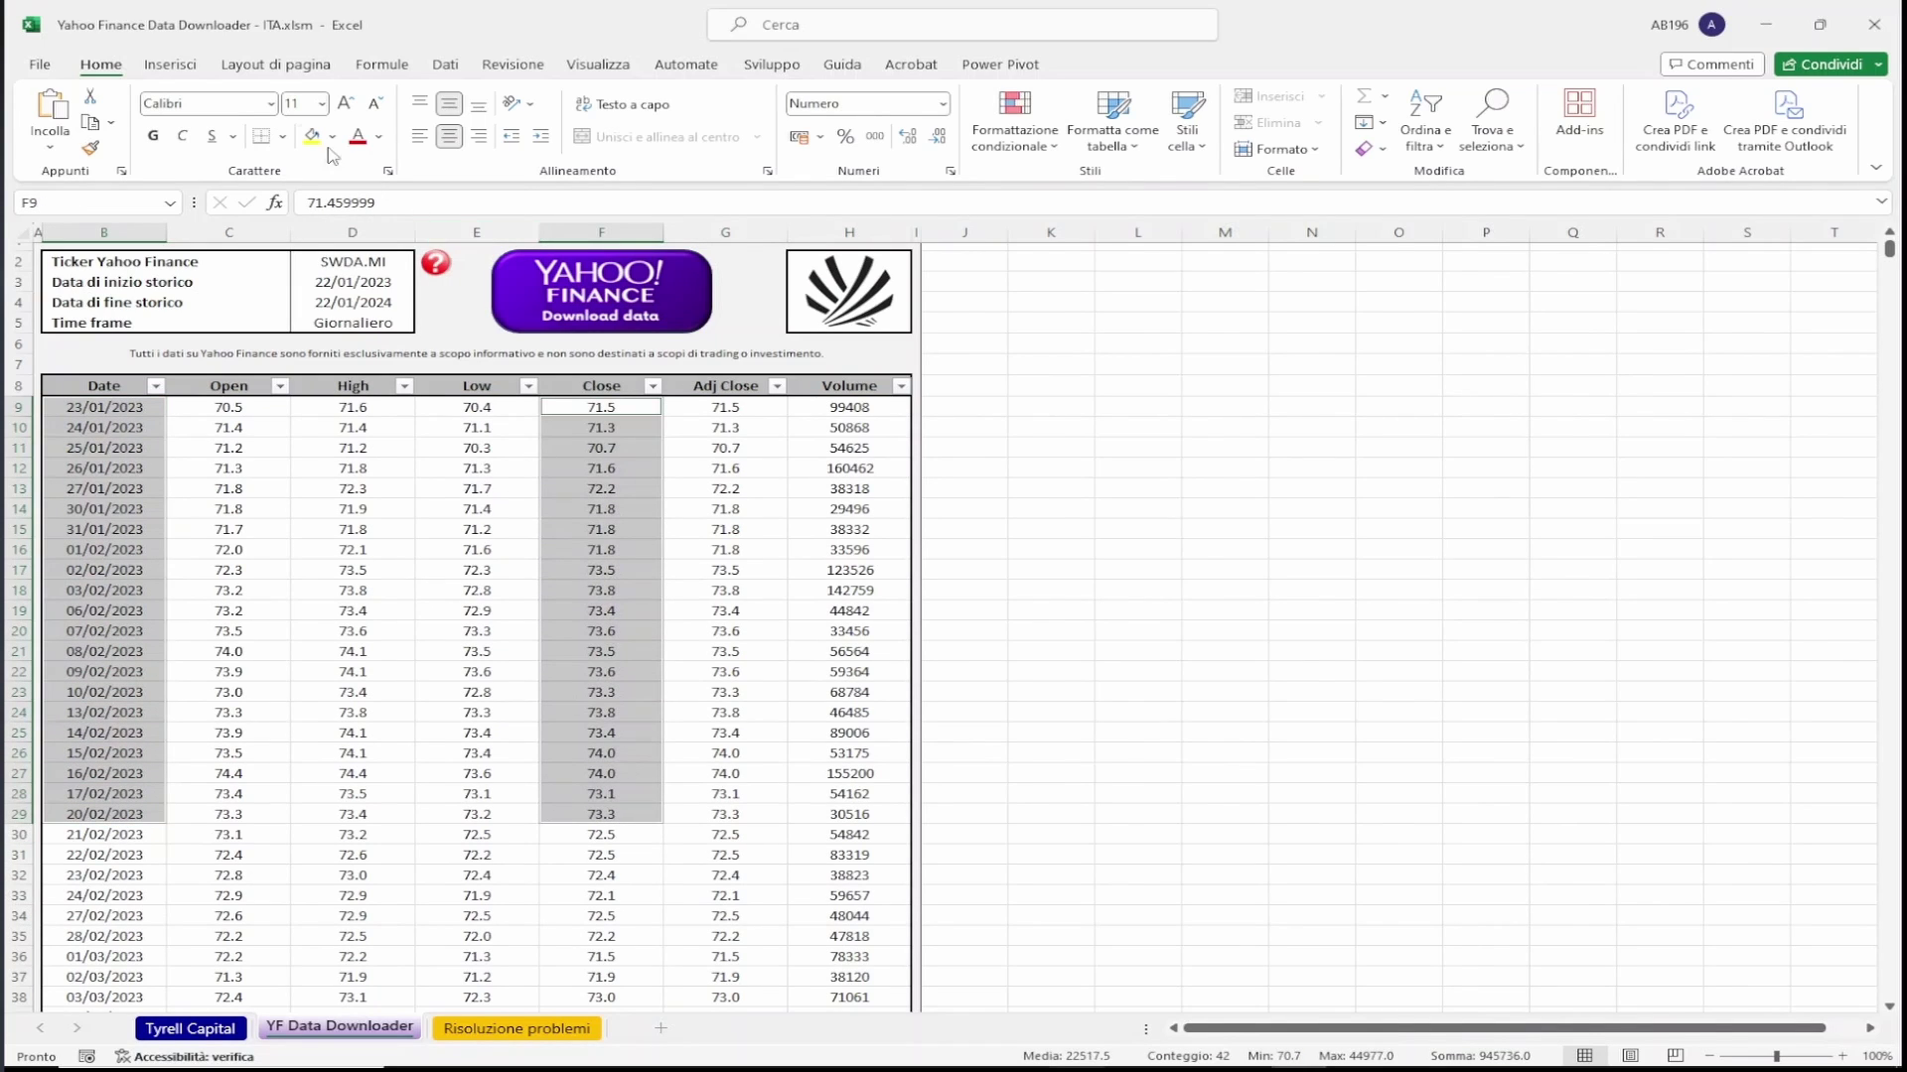
left_click(170, 65)
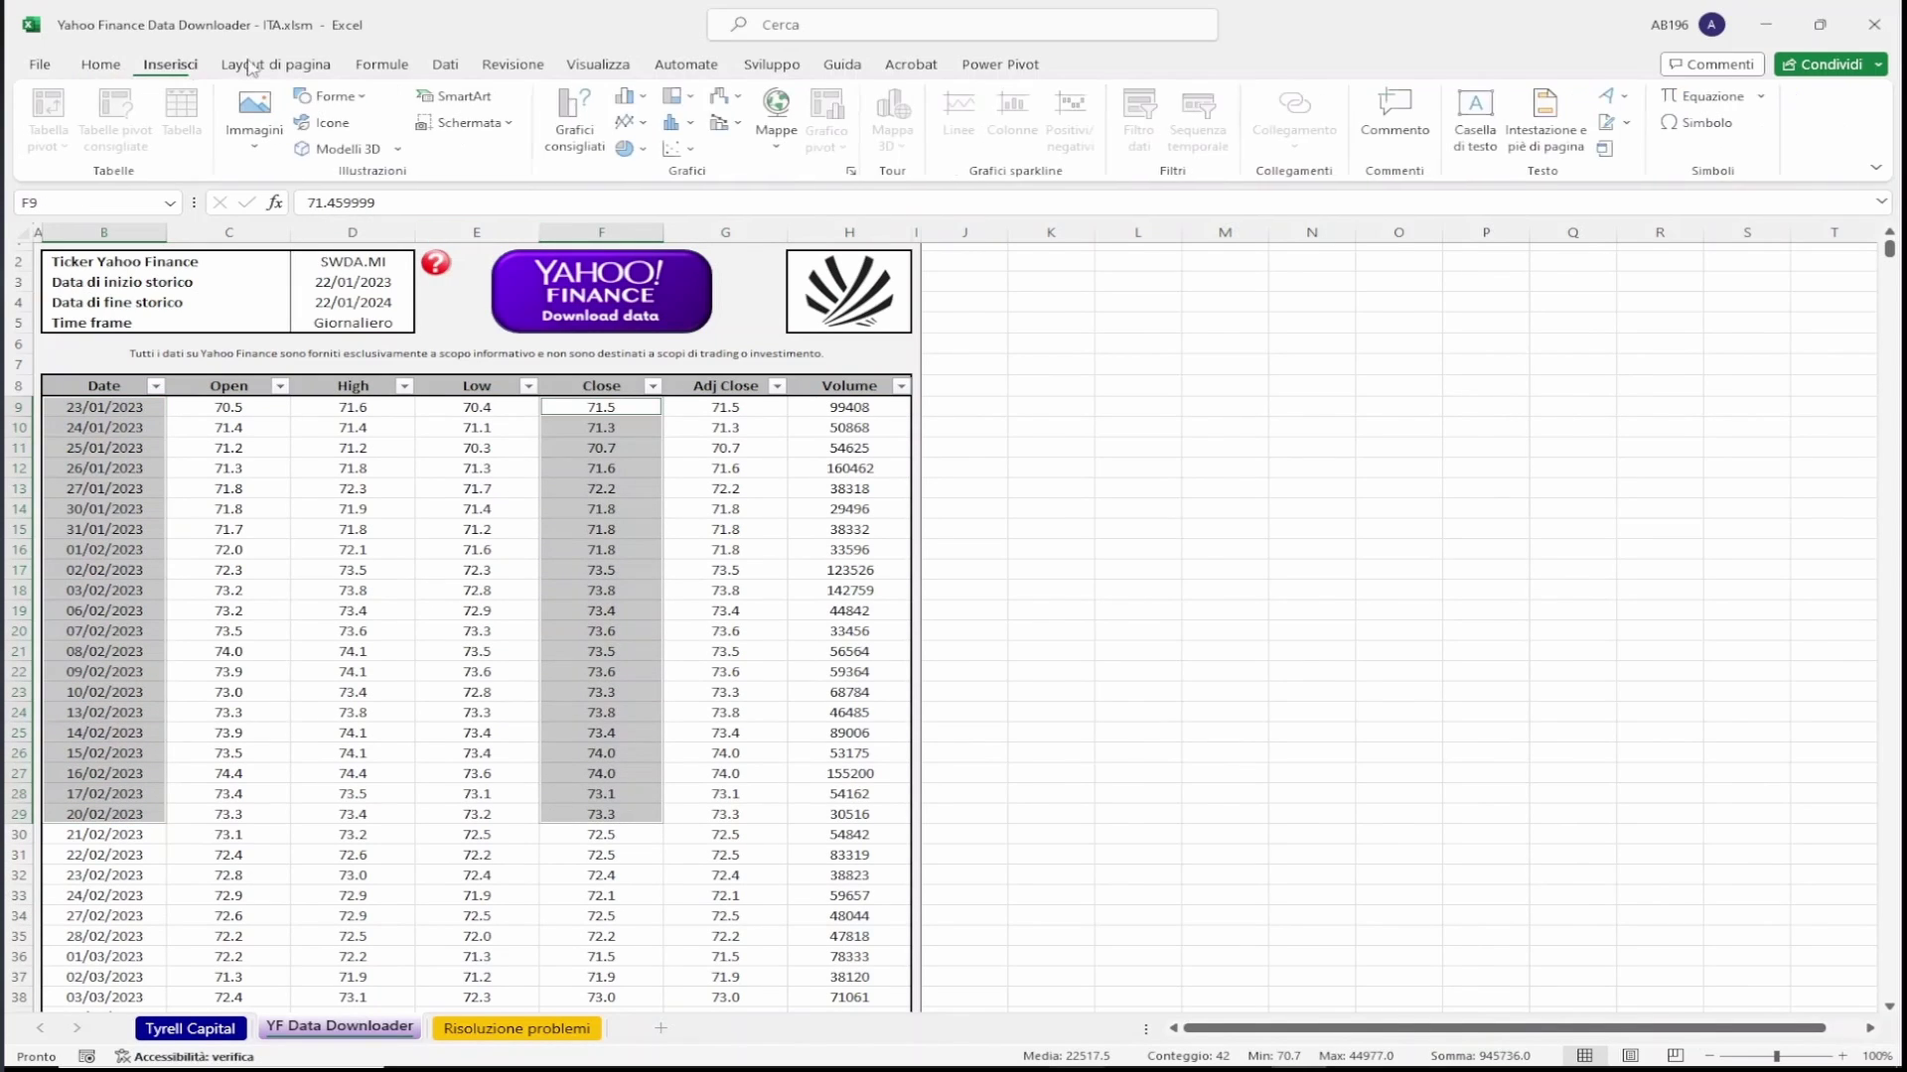
left_click(626, 122)
left_click(640, 192)
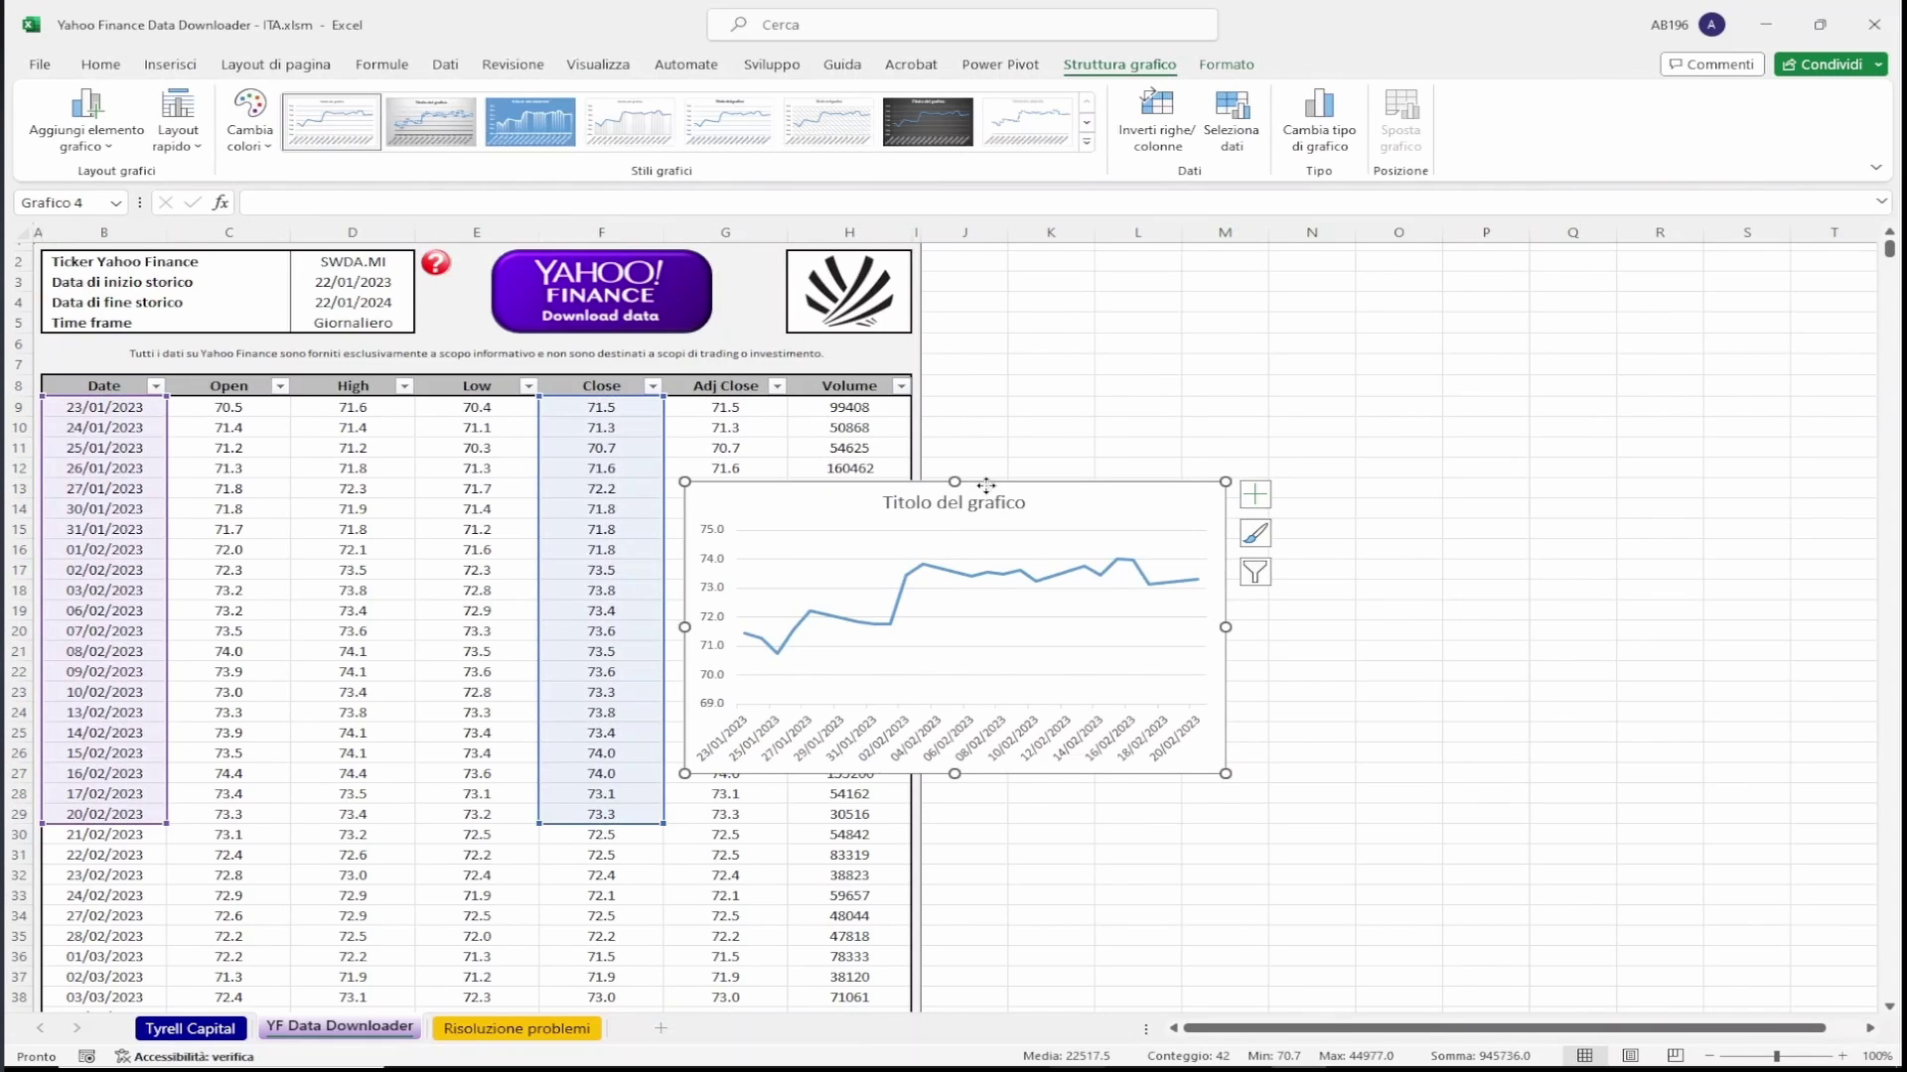
left_click_drag(985, 485, 1251, 378)
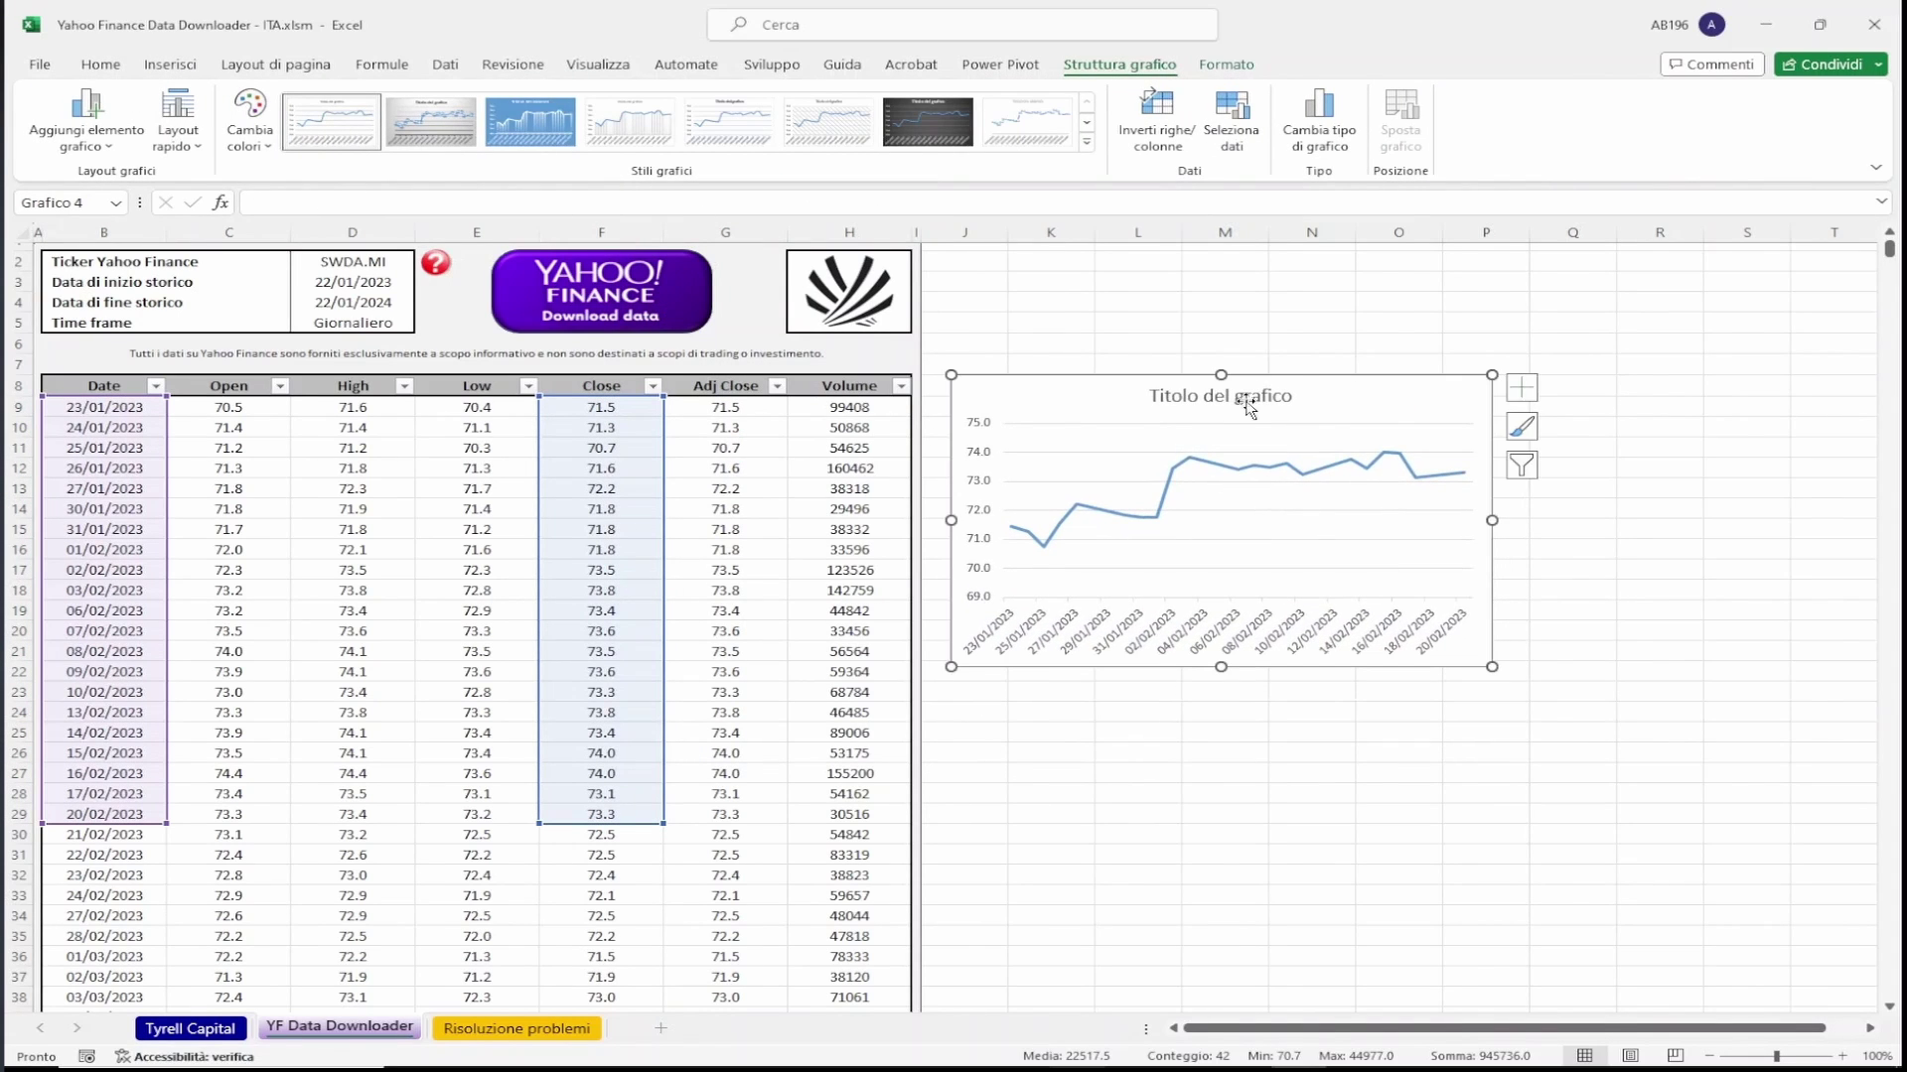
Change the chart title to "Prezzi di chiusura" and close the formatting pane
double_click(1248, 400)
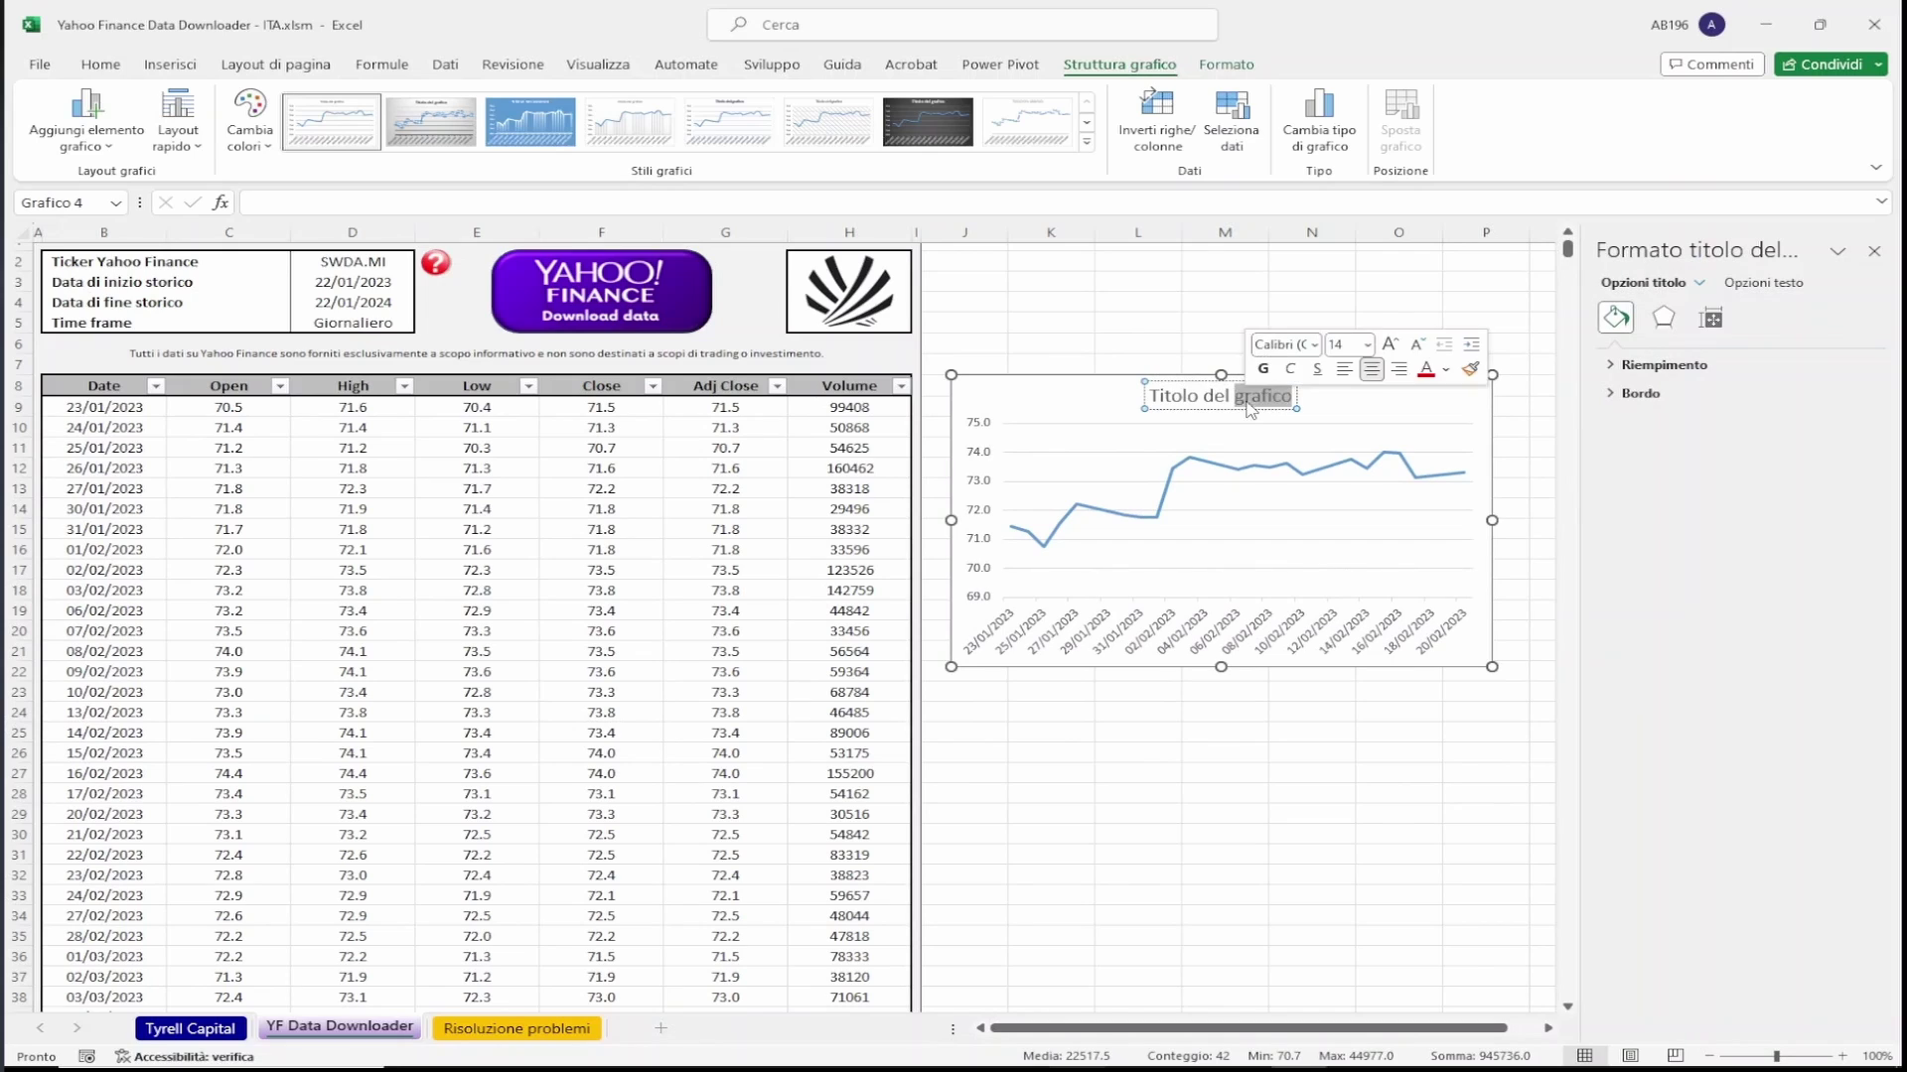
triple_click(1249, 403)
type("Pre")
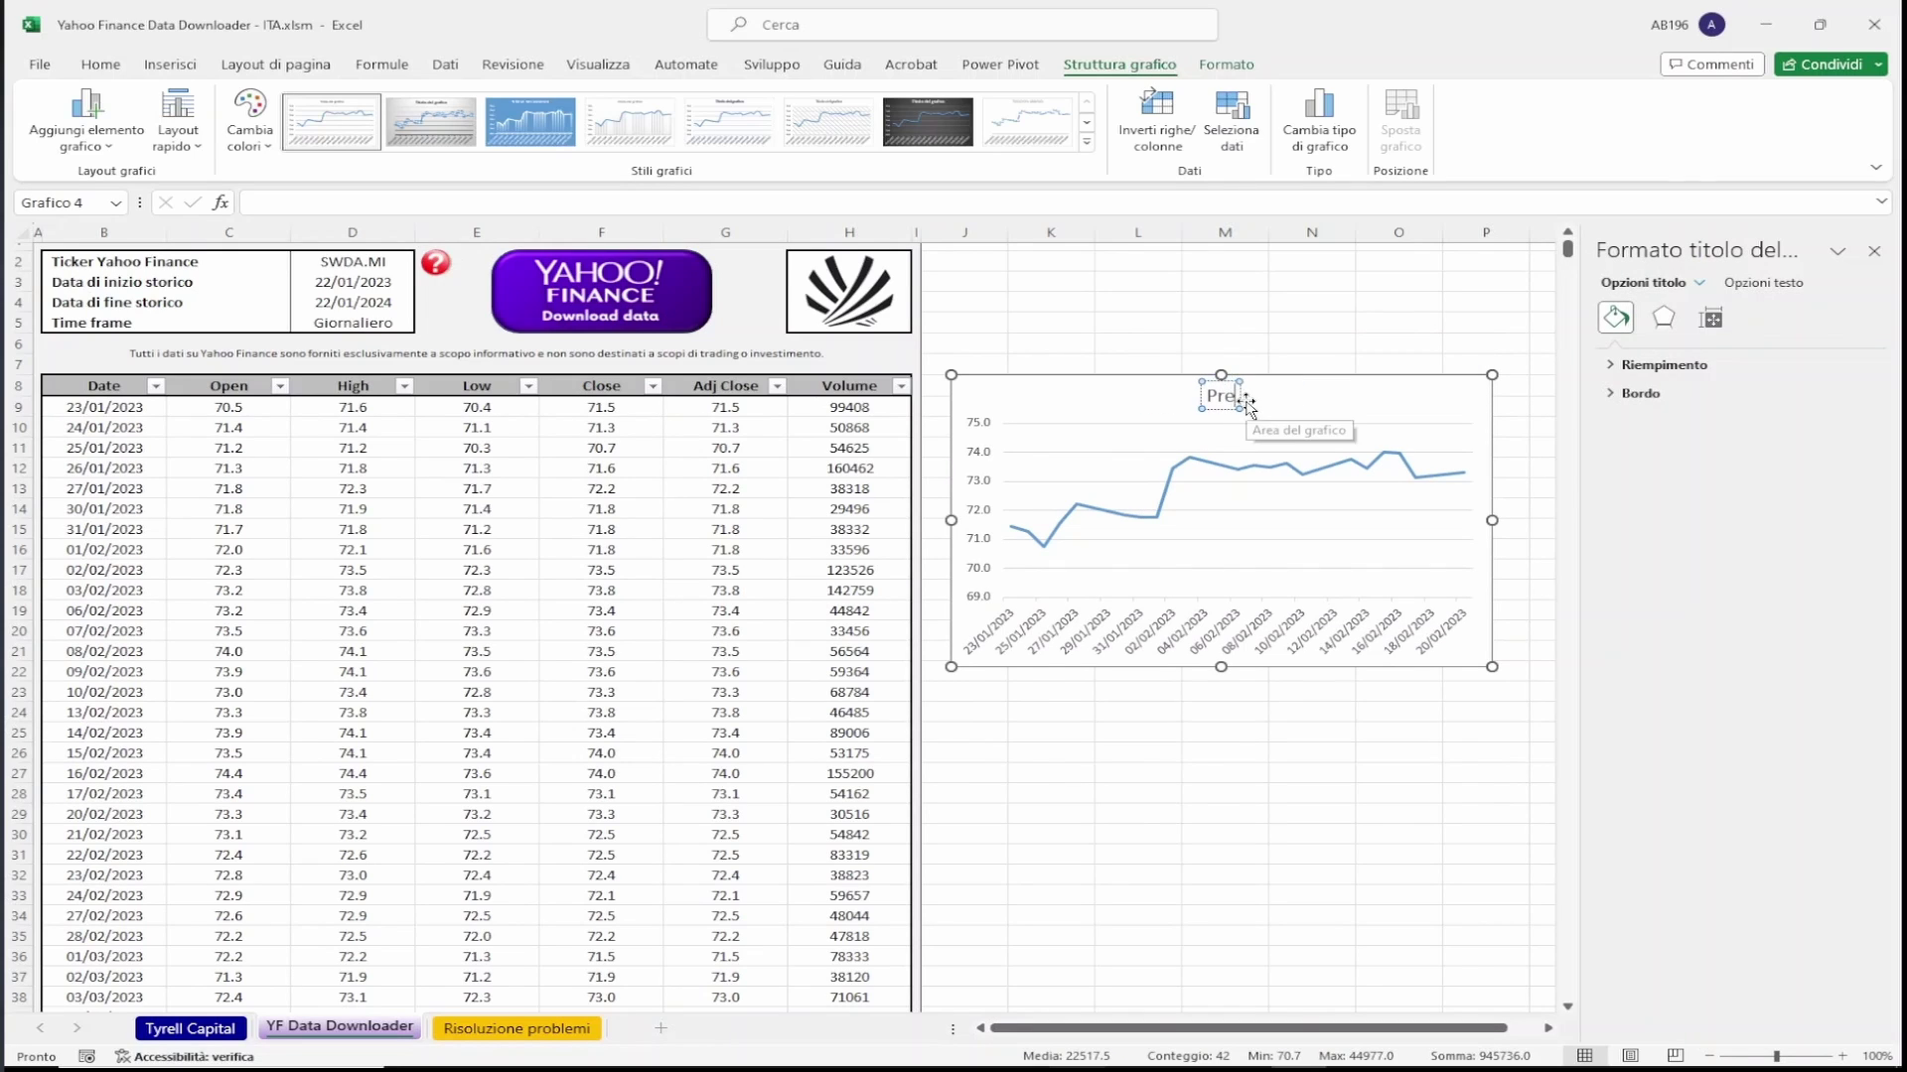
type("zzi di chiusura")
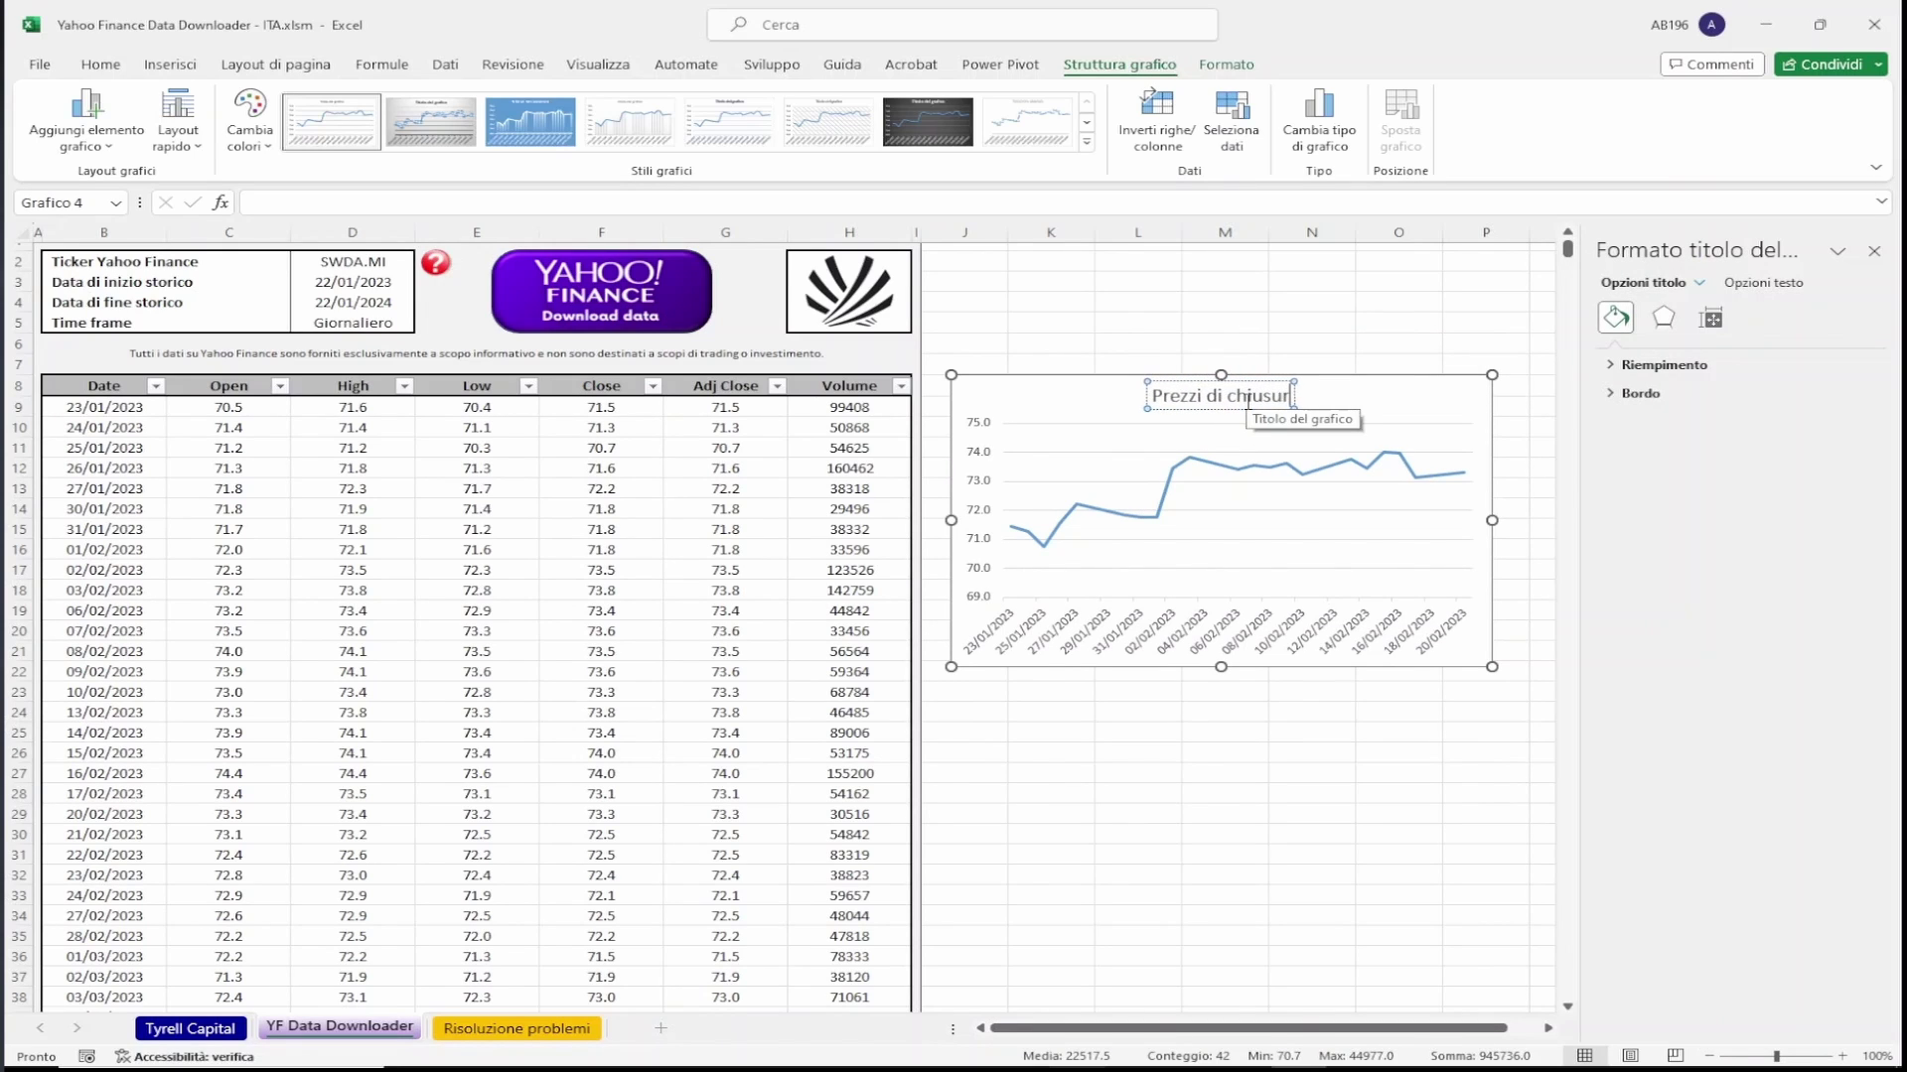
left_click(965, 261)
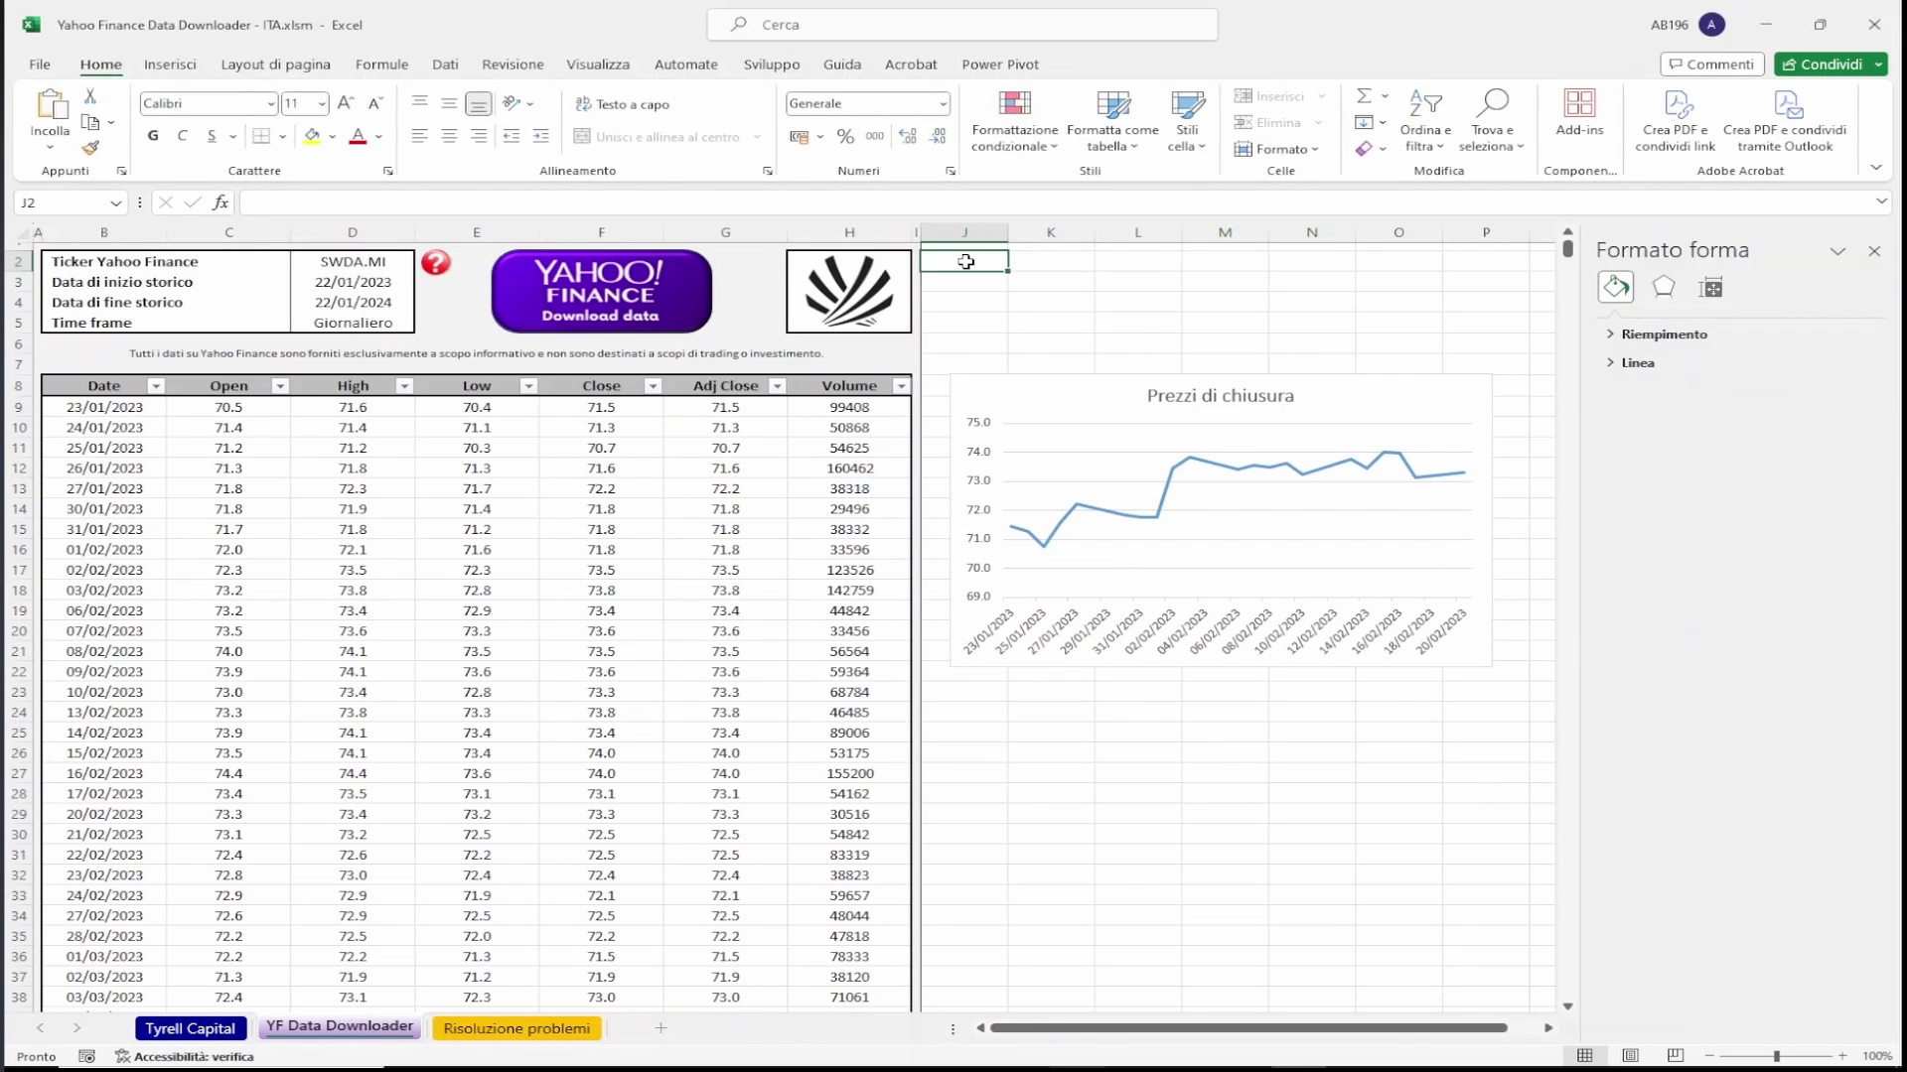
left_click(1872, 254)
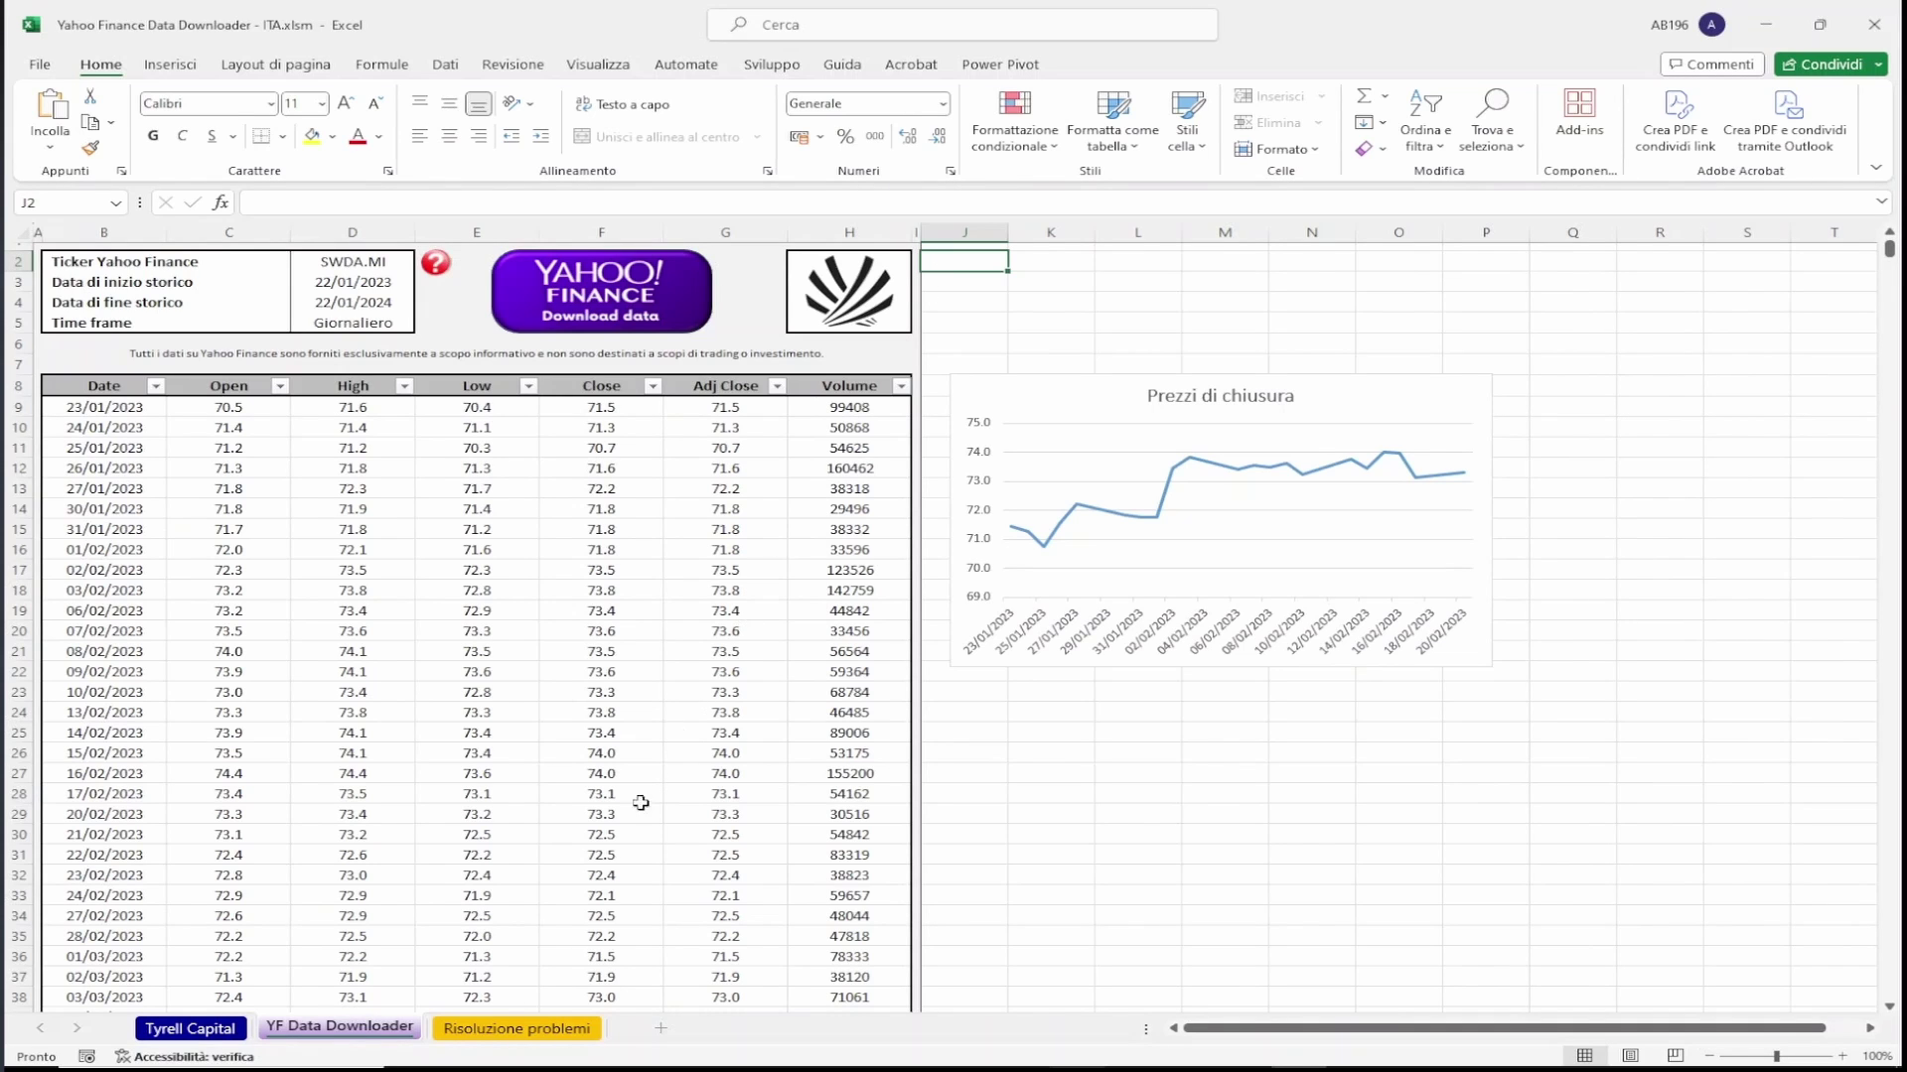
Open the Risoluzione problemi sheet to examine its troubleshooting procedures
left_click(517, 1033)
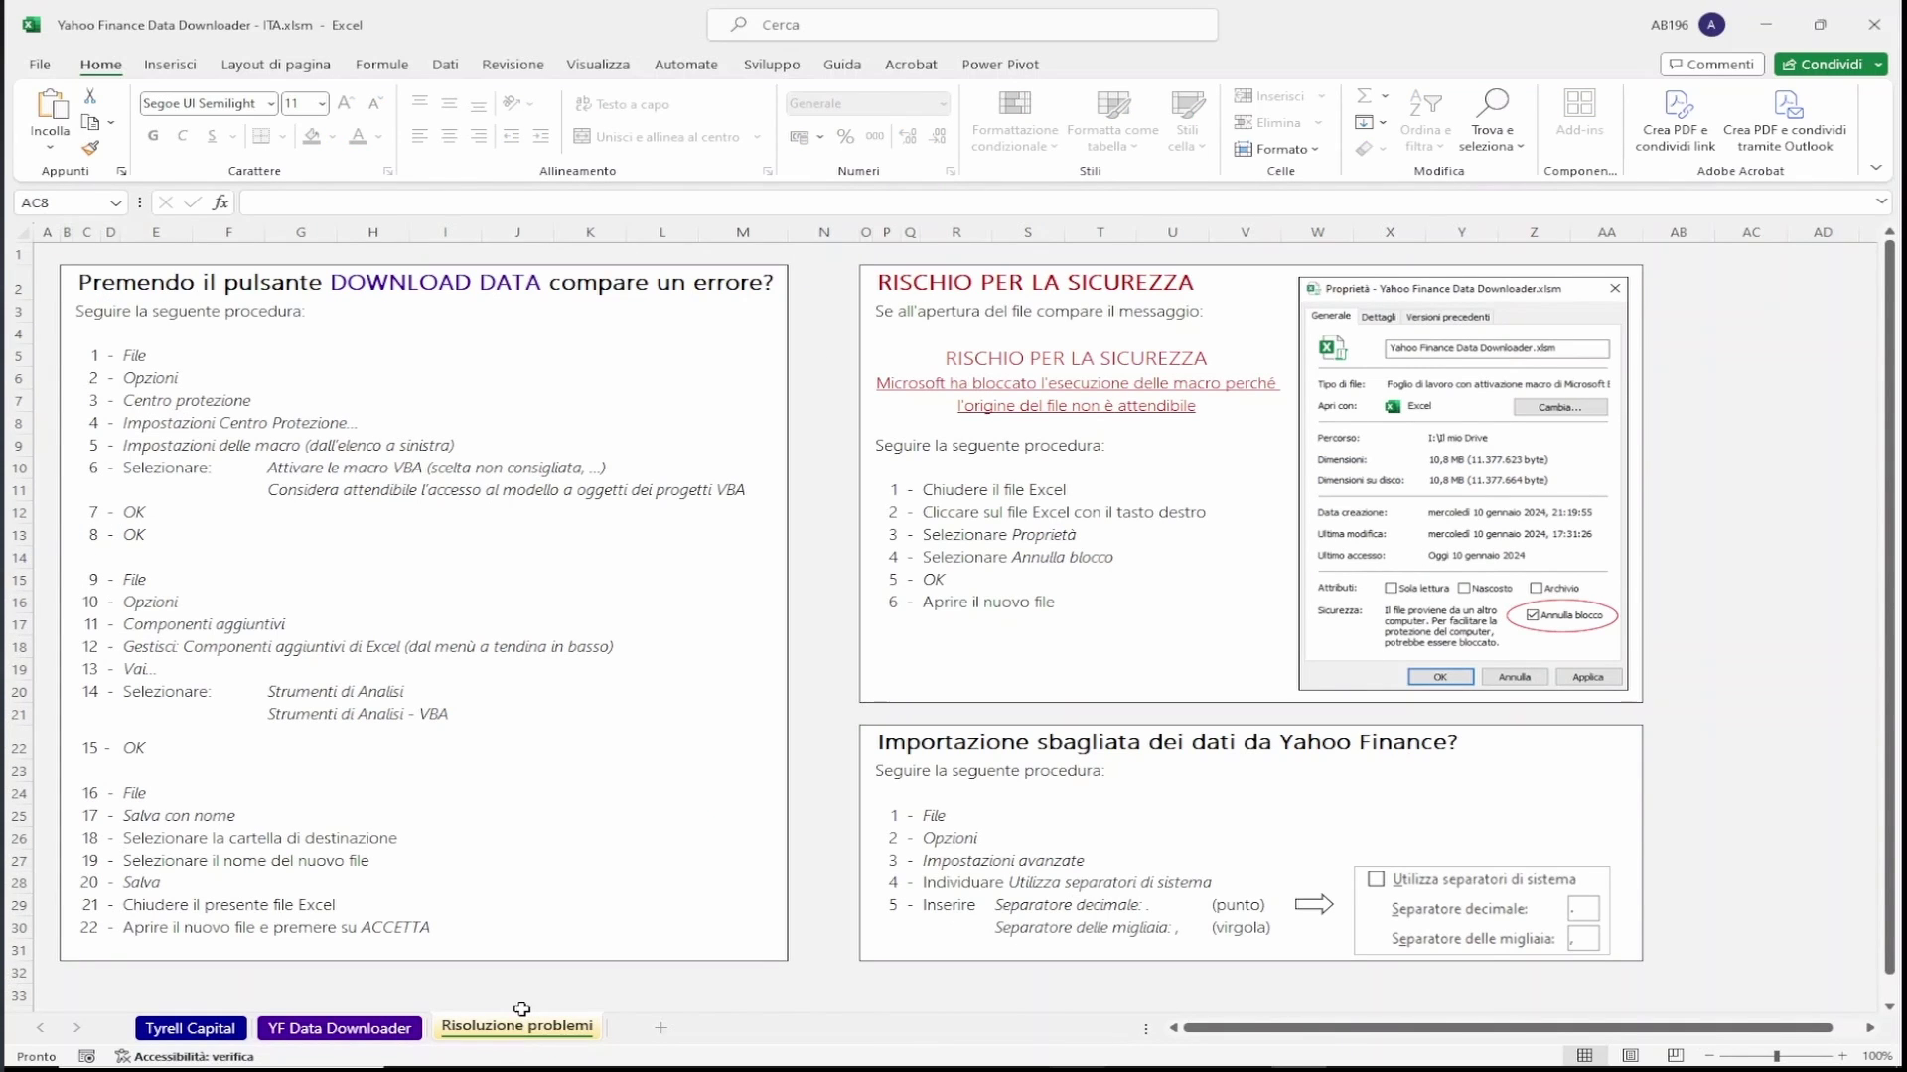